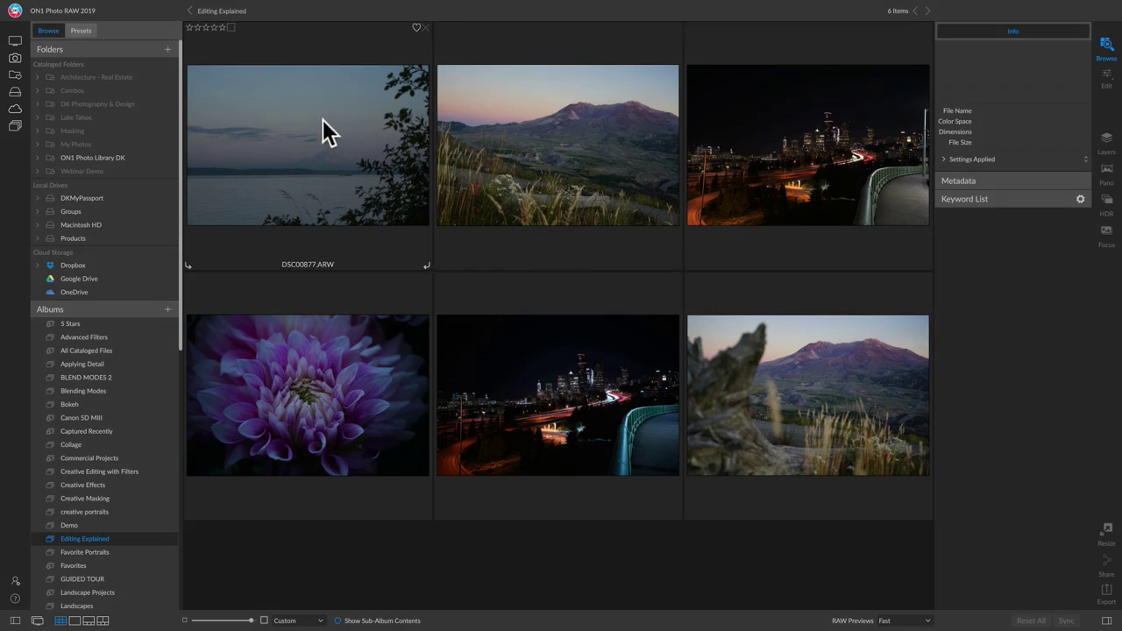
Open the lake and mountain photo DSC00877.ARW from the Editing Explained album for editing
double_click(321, 122)
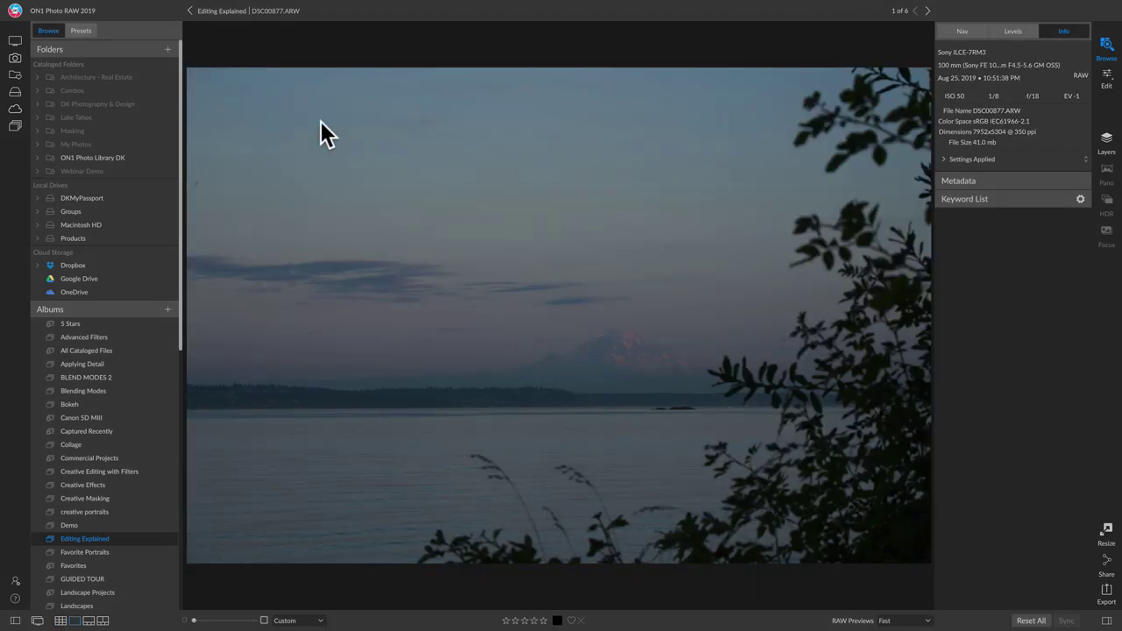
left_click(1108, 75)
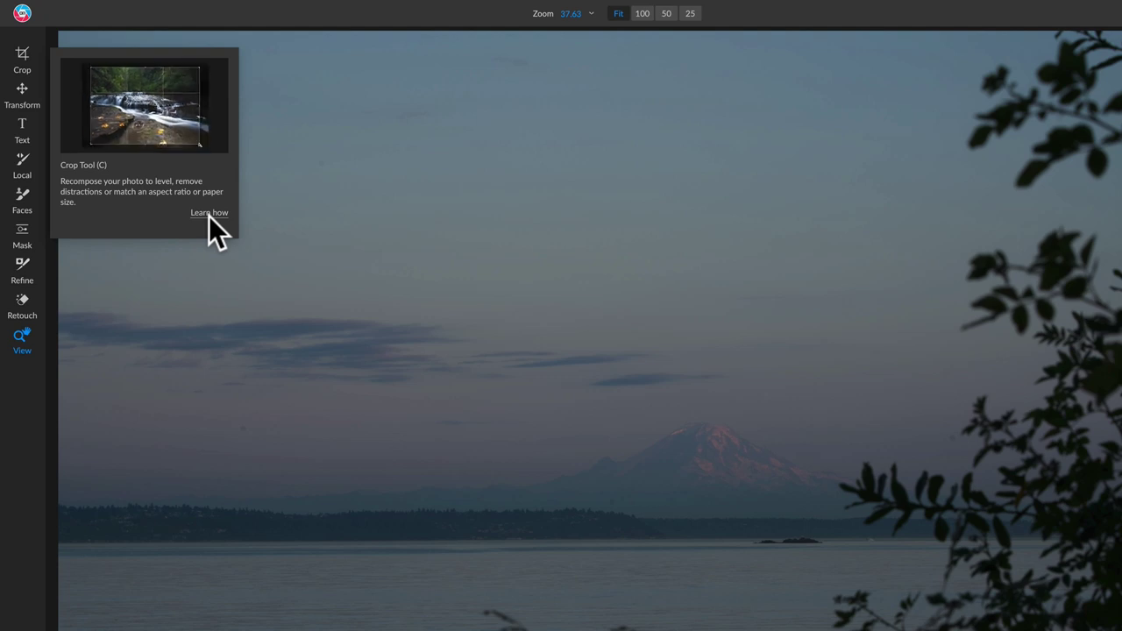
Try a 16x9 crop on the photo, reset the crop to the full frame and apply it
left_click(22, 56)
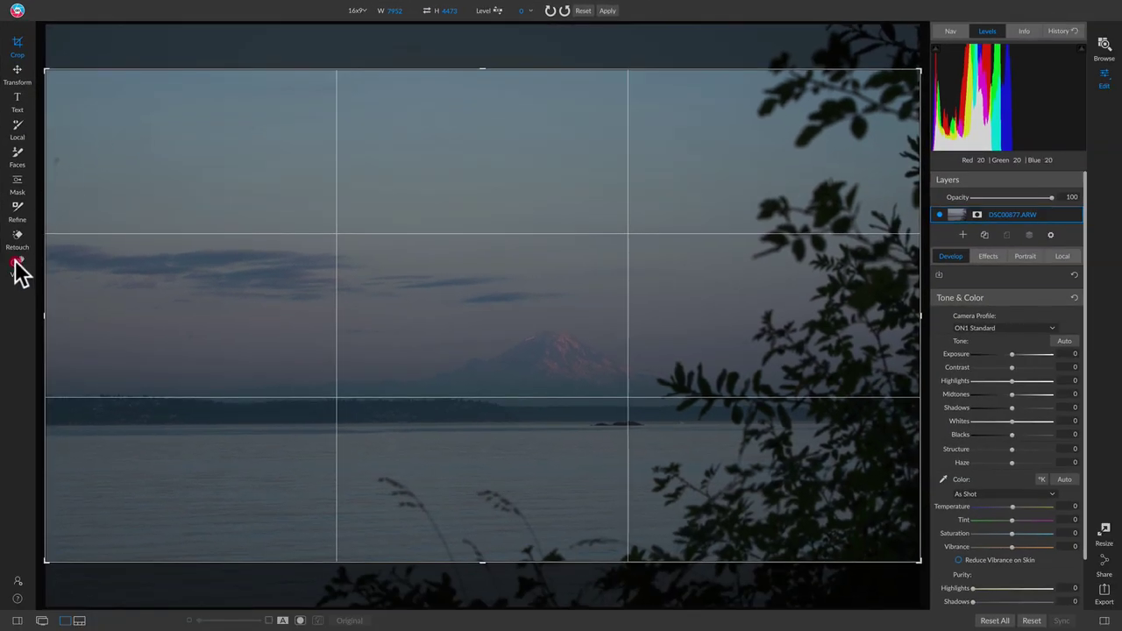
left_click(17, 263)
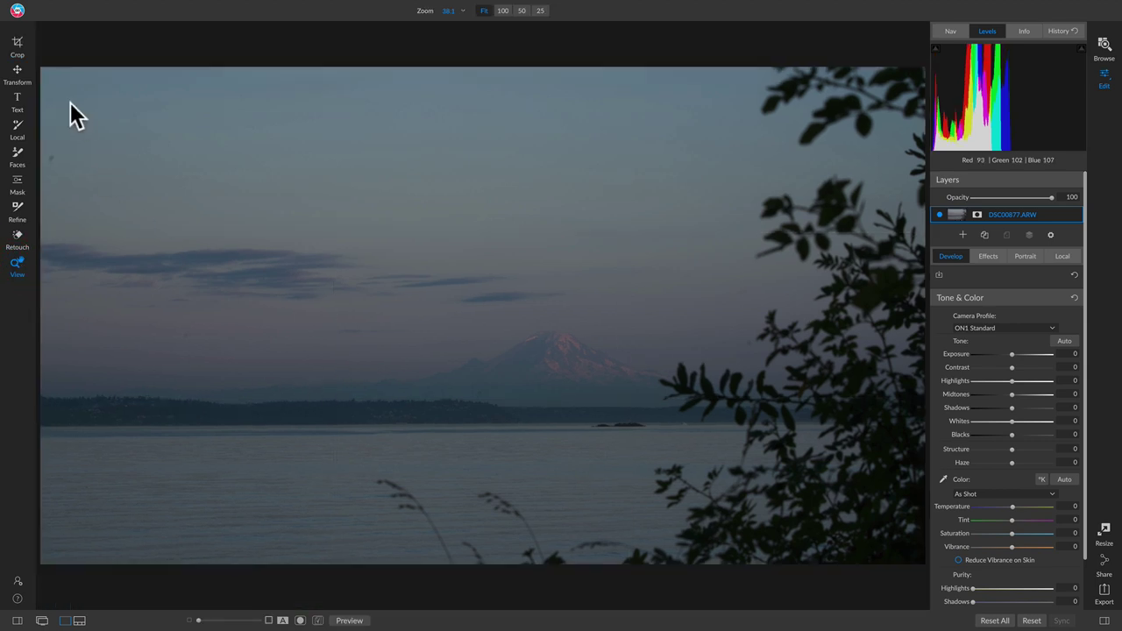
left_click(15, 43)
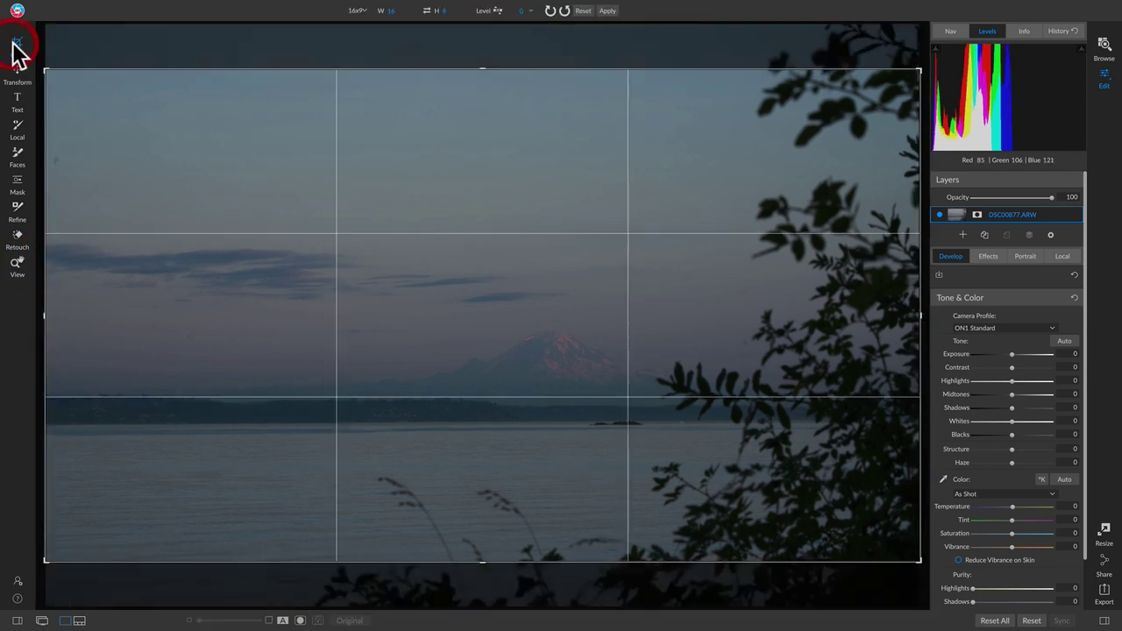
left_click(585, 12)
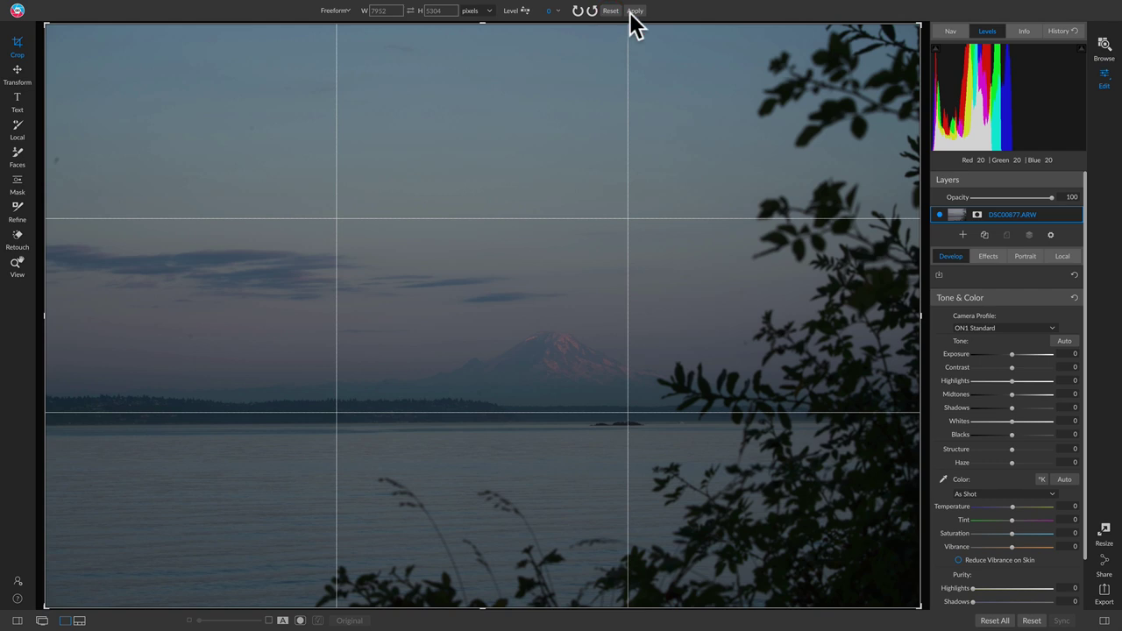
left_click(631, 12)
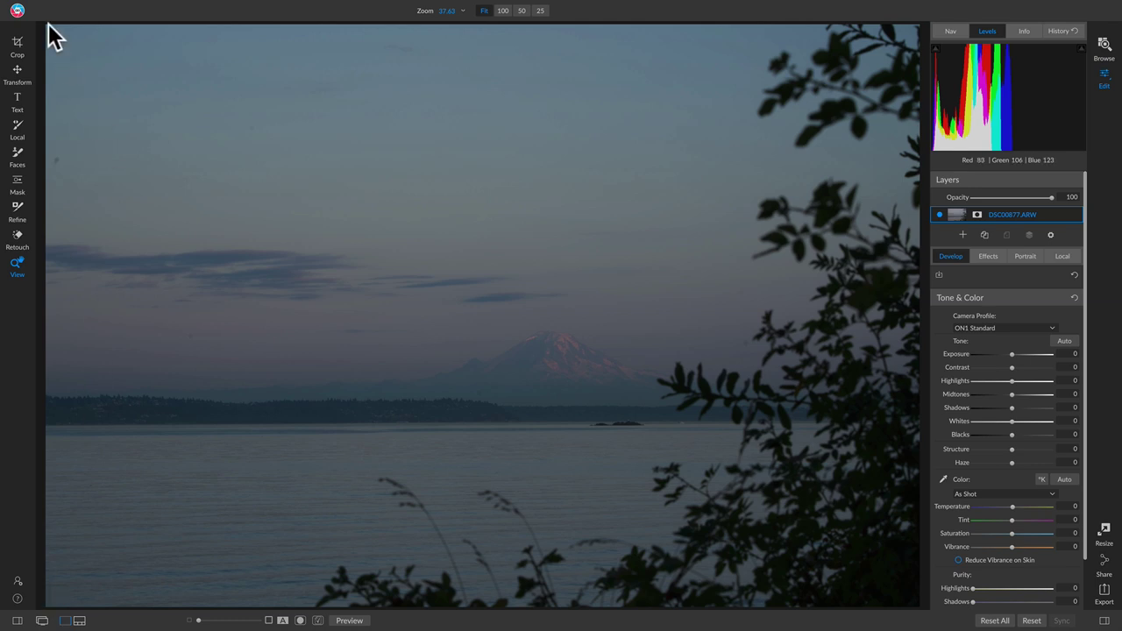
Look through the preset categories and inspect the photo at 100% zoom before fitting it to the view again
left_click(17, 620)
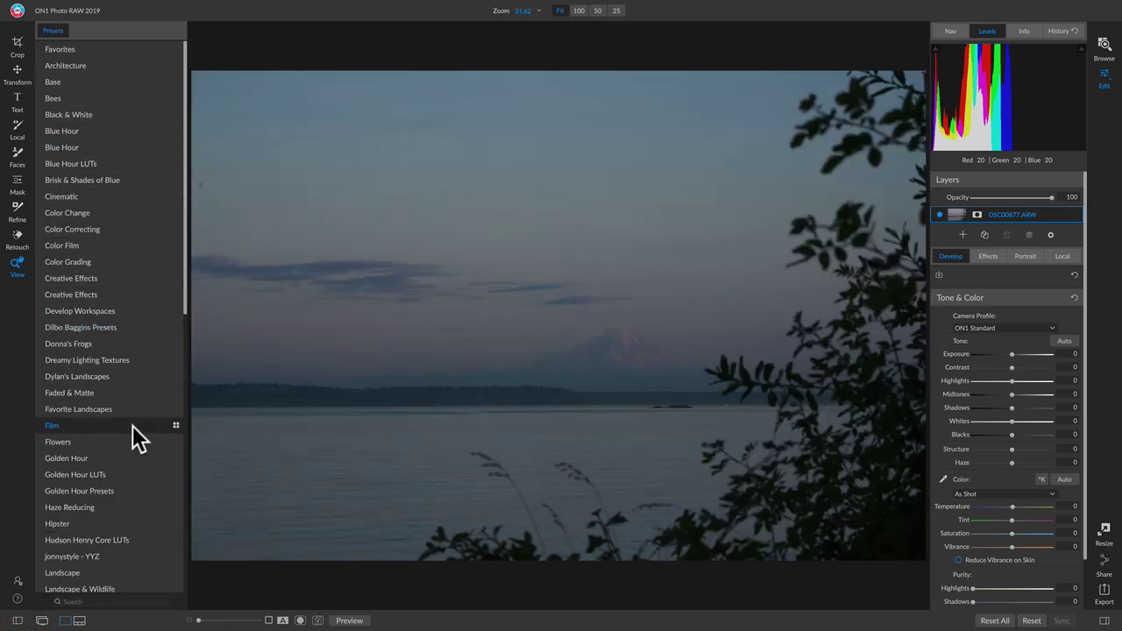
left_click(18, 621)
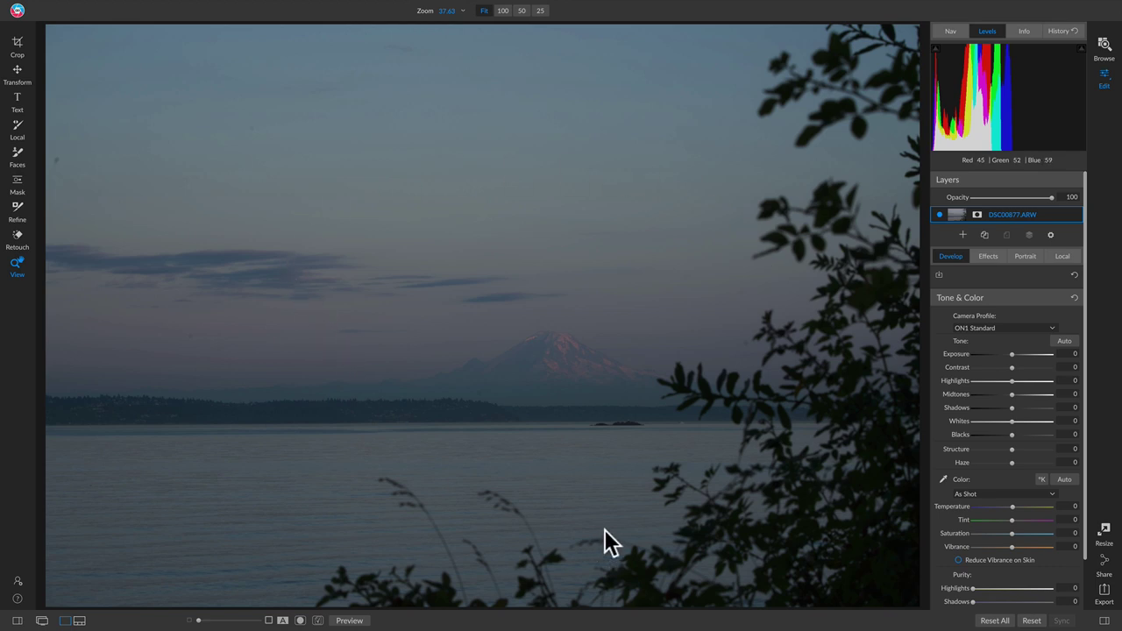
left_click(952, 31)
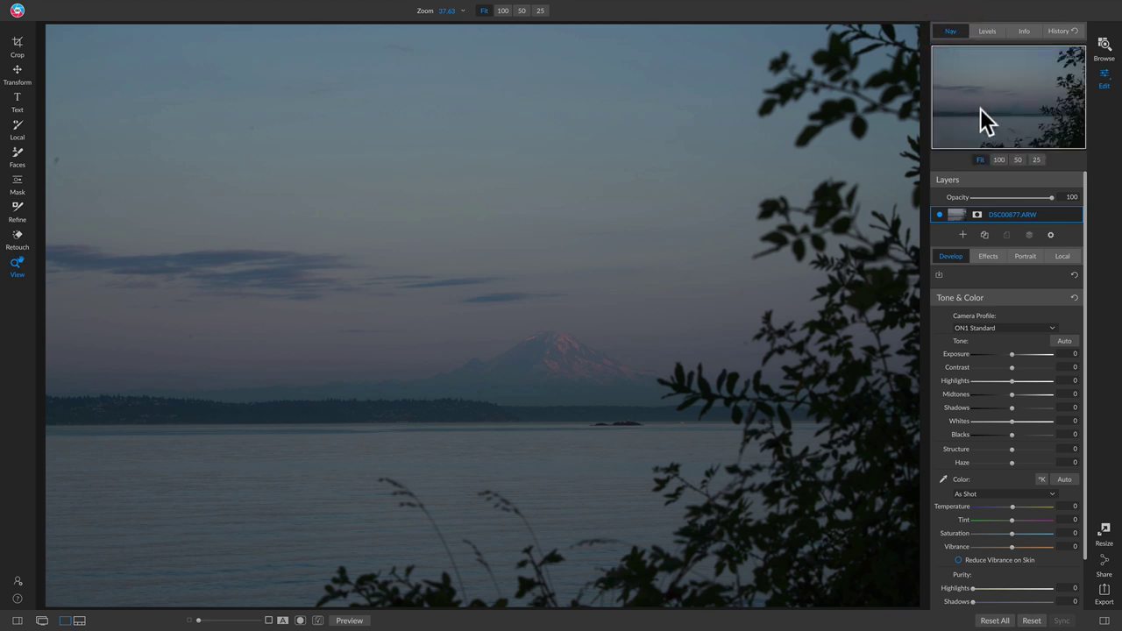
left_click(996, 157)
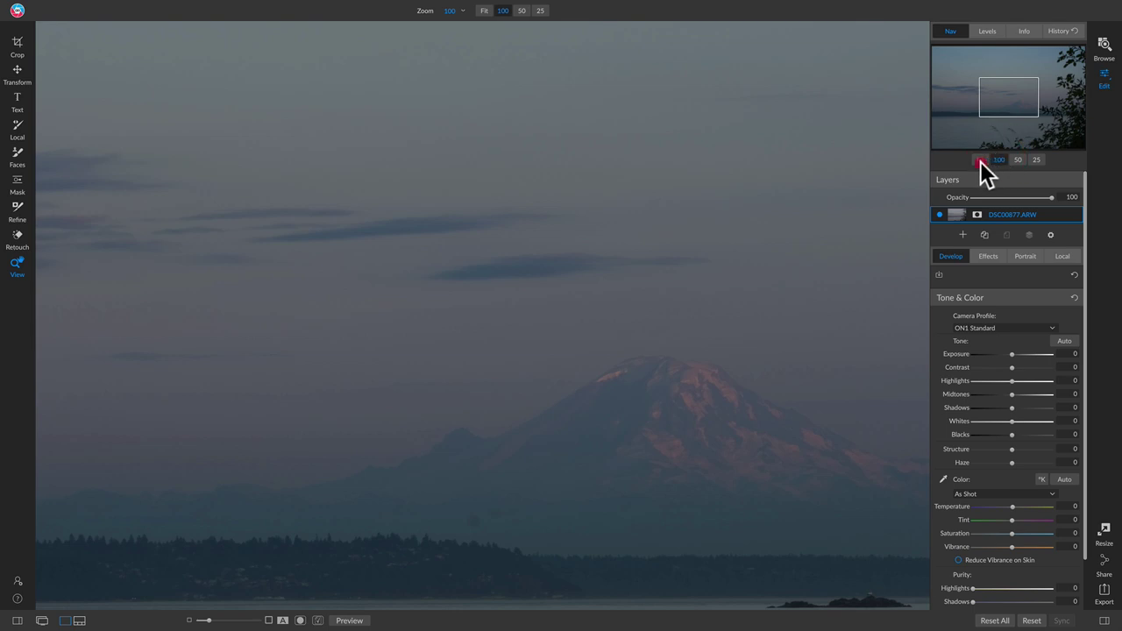
left_click(979, 162)
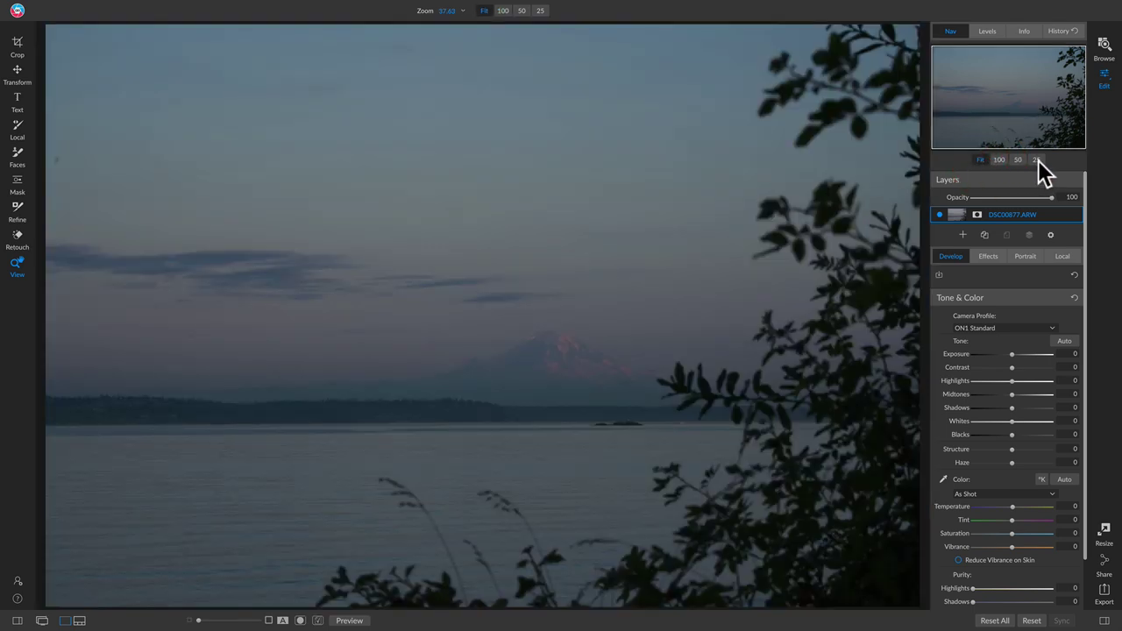
Examine the histogram while testing the exposure, and review the photo's camera information and applied settings
left_click(989, 31)
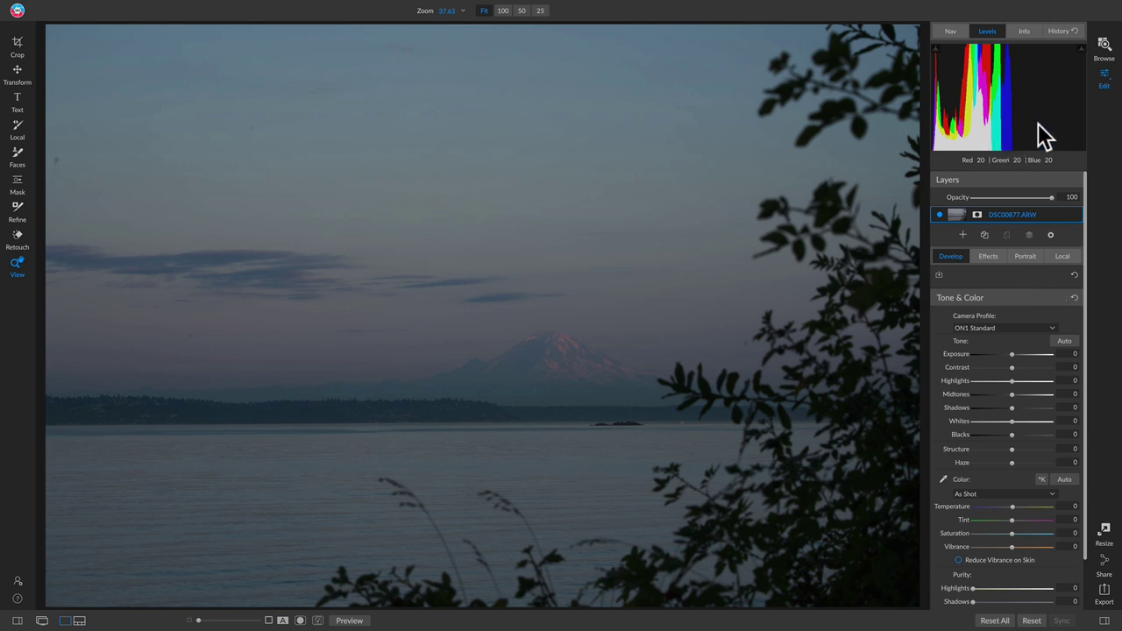
left_click_drag(1011, 354, 1011, 354)
left_click(1021, 32)
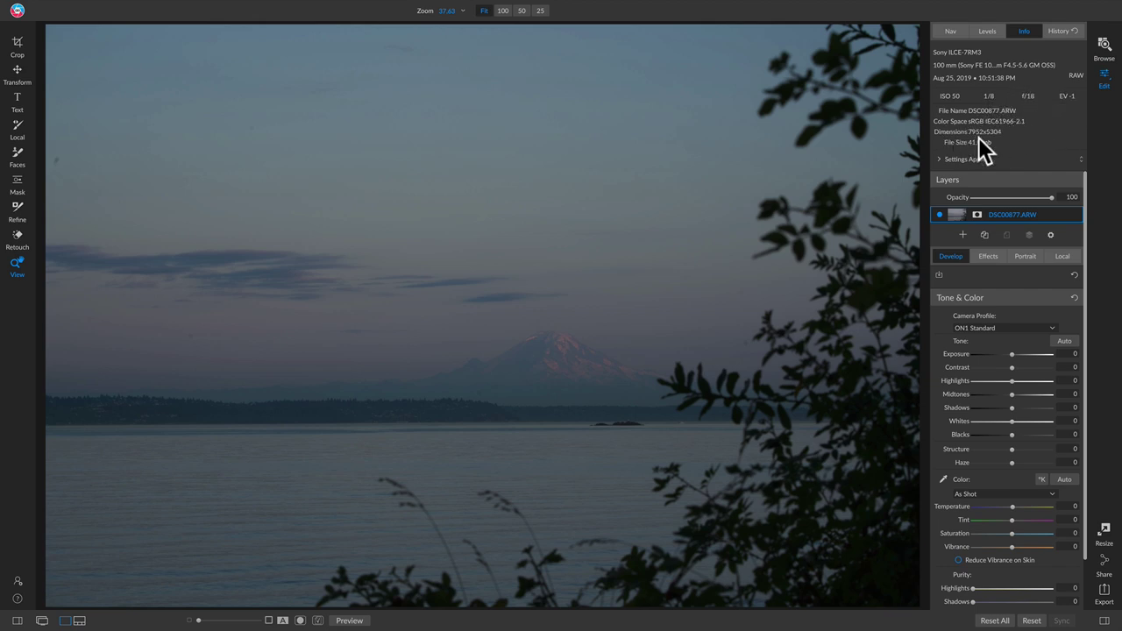
left_click(937, 160)
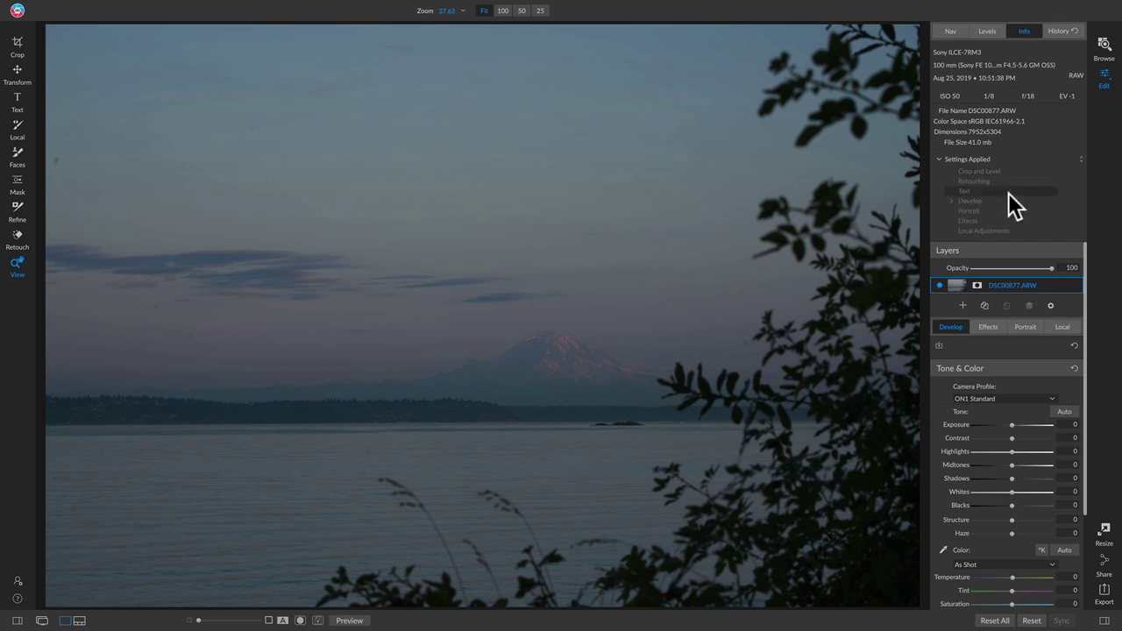
left_click(939, 158)
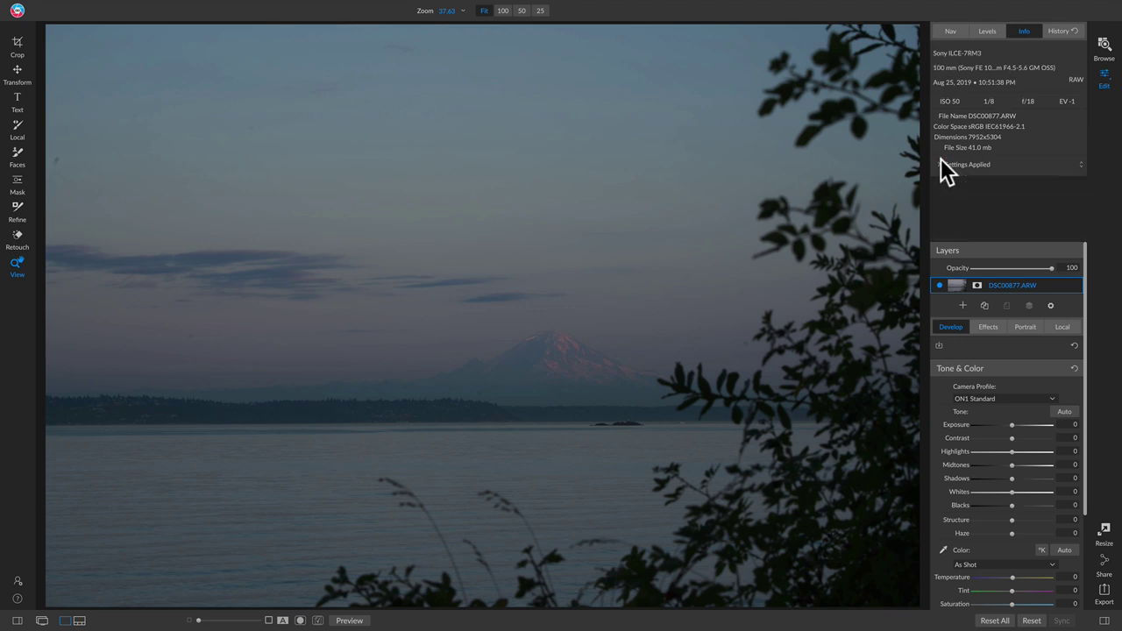
Compare the photo's earlier crop state in the edit history and revert to the state at opening
left_click(1061, 31)
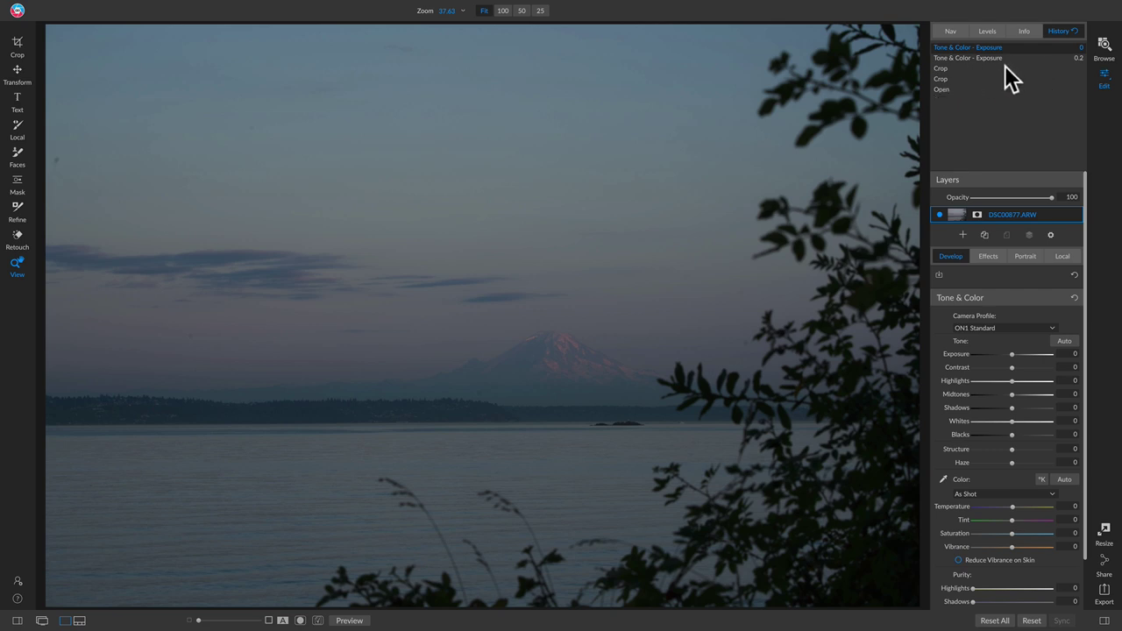
left_click(950, 88)
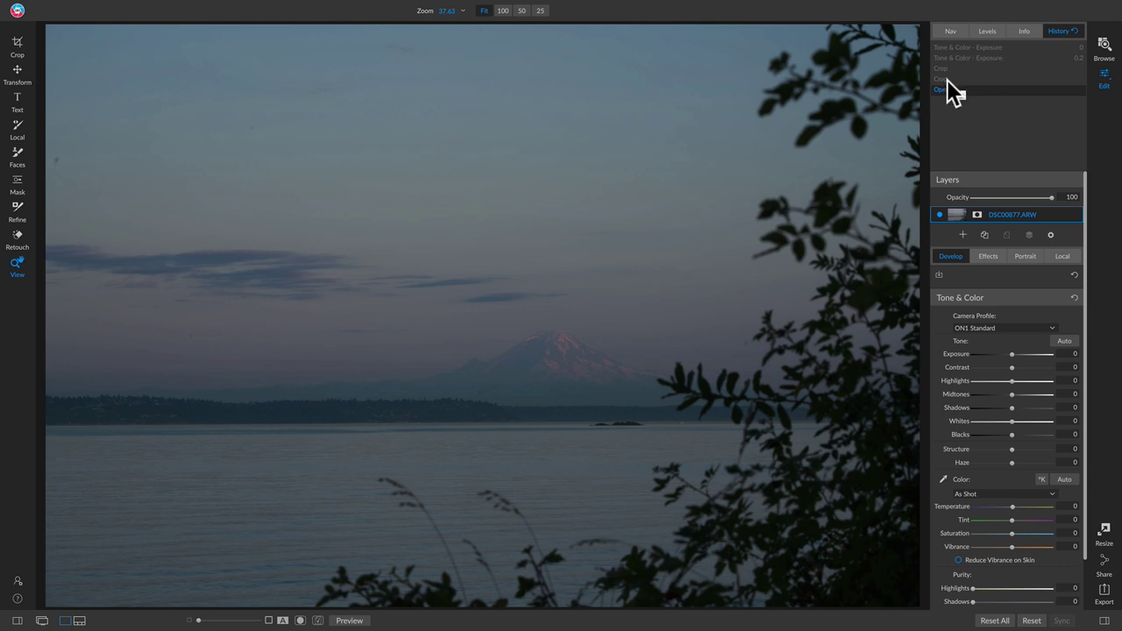
left_click(946, 79)
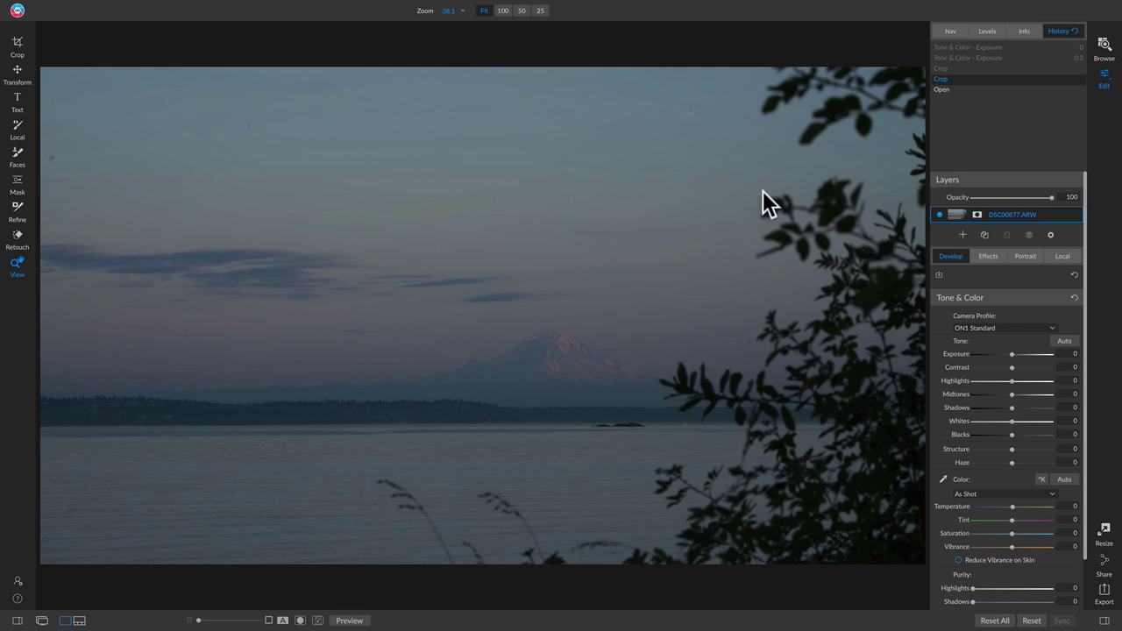
left_click(951, 88)
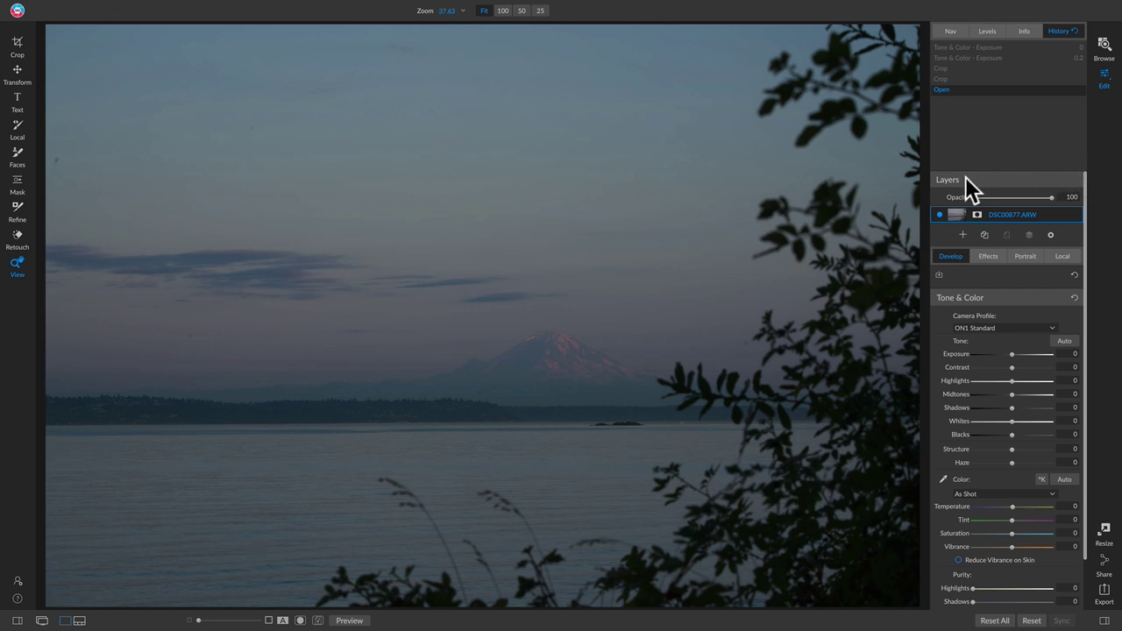
Bring back the histogram and examine the Details, Lens Correction and Transform settings
left_click(987, 32)
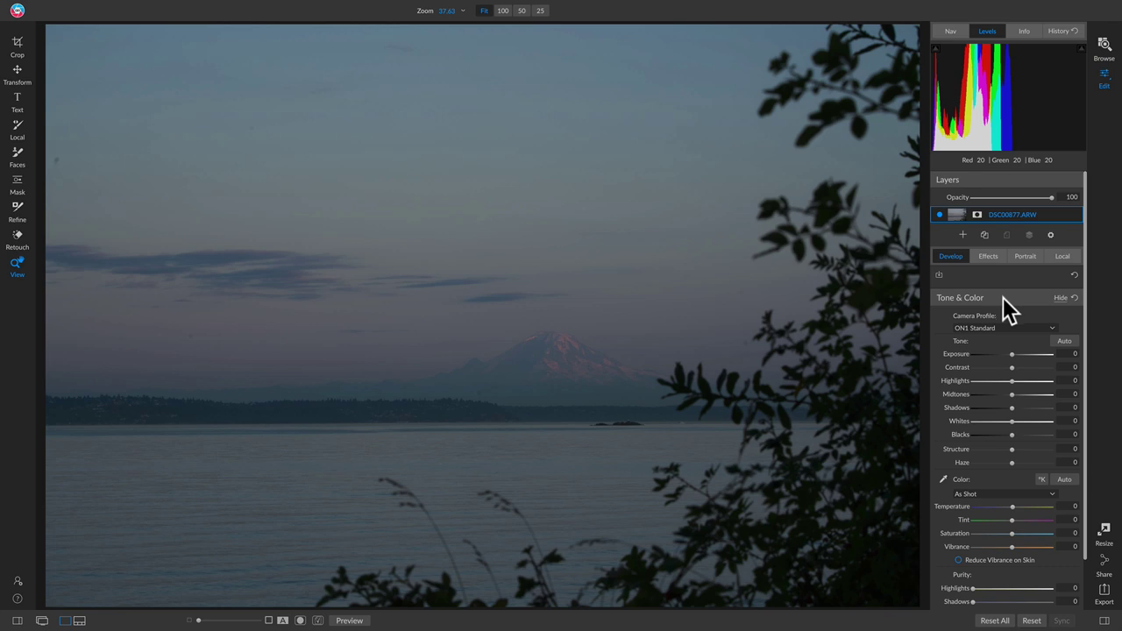
scroll(1007, 316, "down", 2)
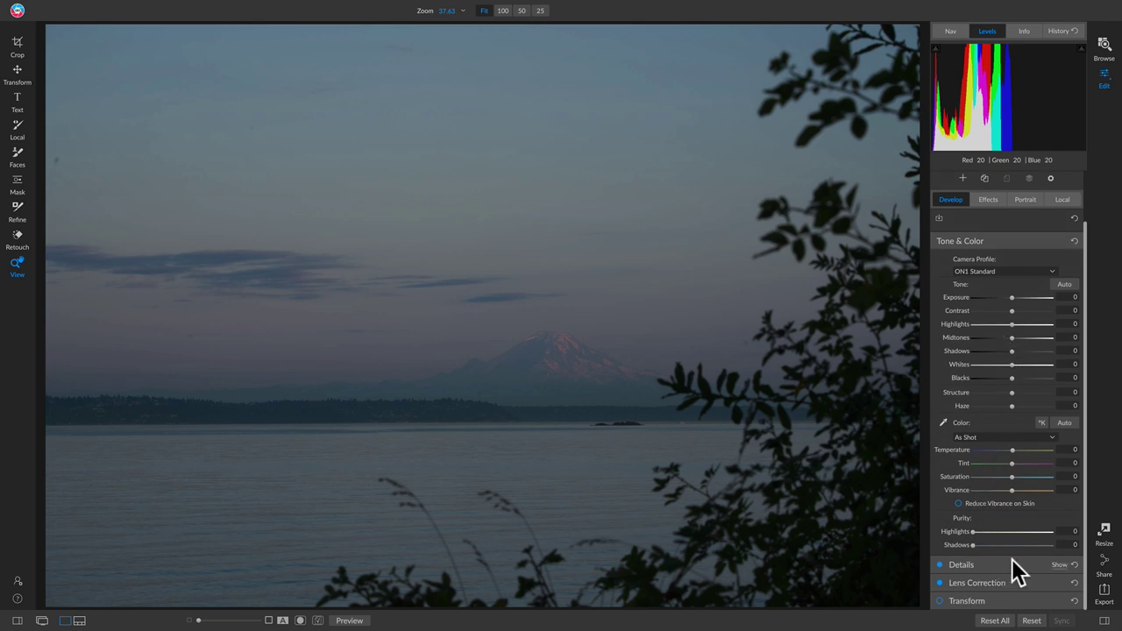
left_click(1052, 564)
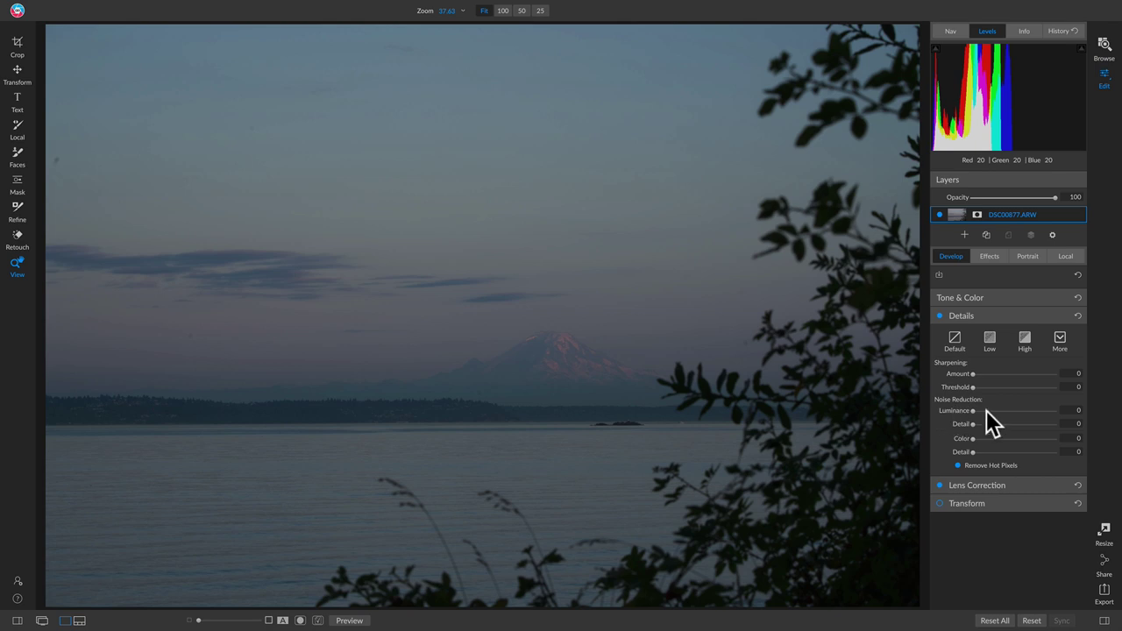
left_click(1056, 485)
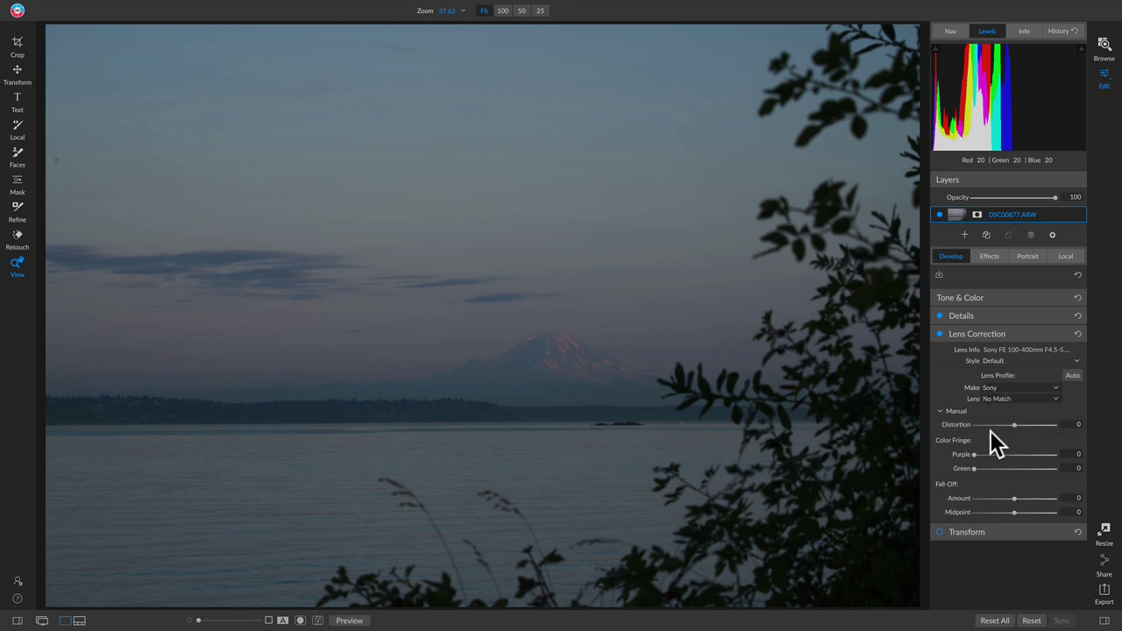
left_click(1050, 530)
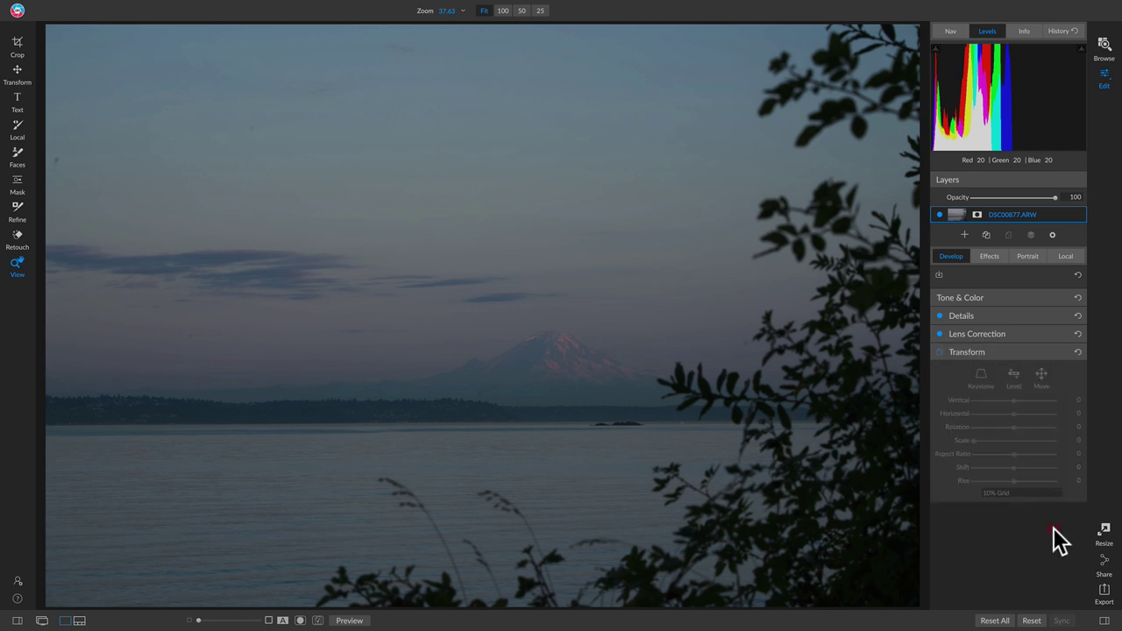
Enable Transform, try a vertical perspective correction of 65 and reset it to 0
left_click(939, 351)
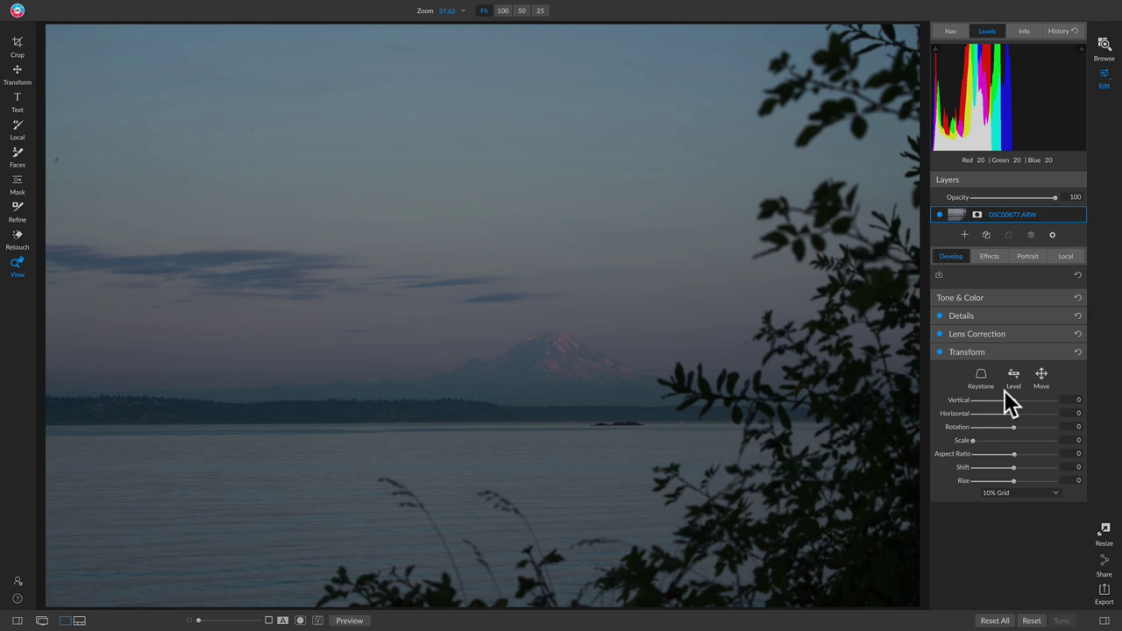
left_click_drag(1013, 400, 1041, 402)
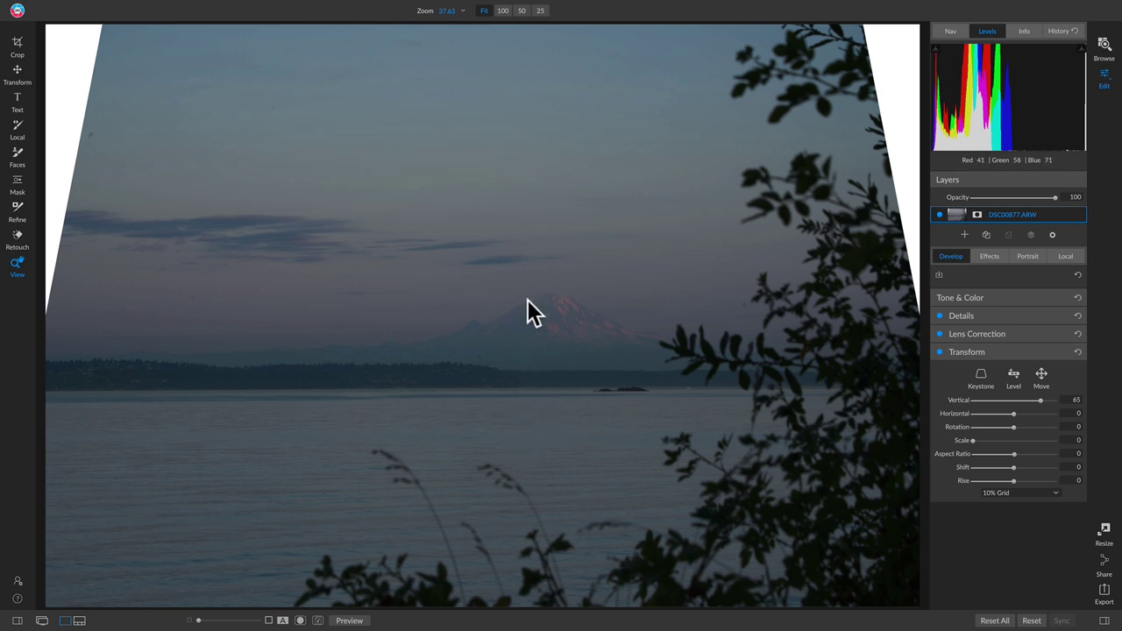
left_click_drag(1040, 399, 1018, 402)
double_click(955, 399)
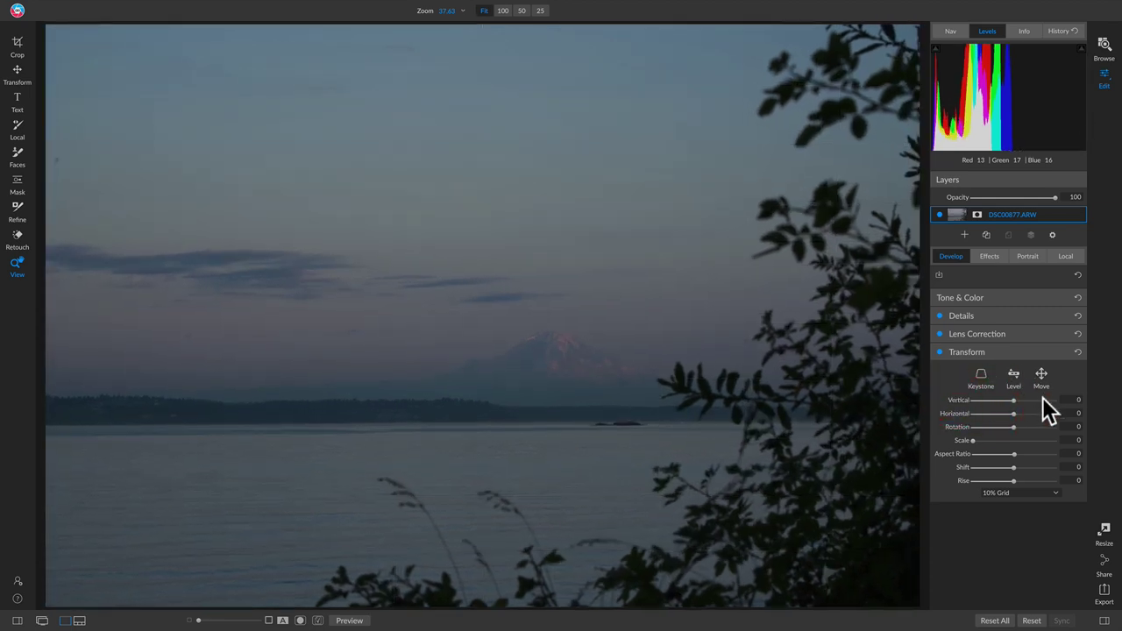
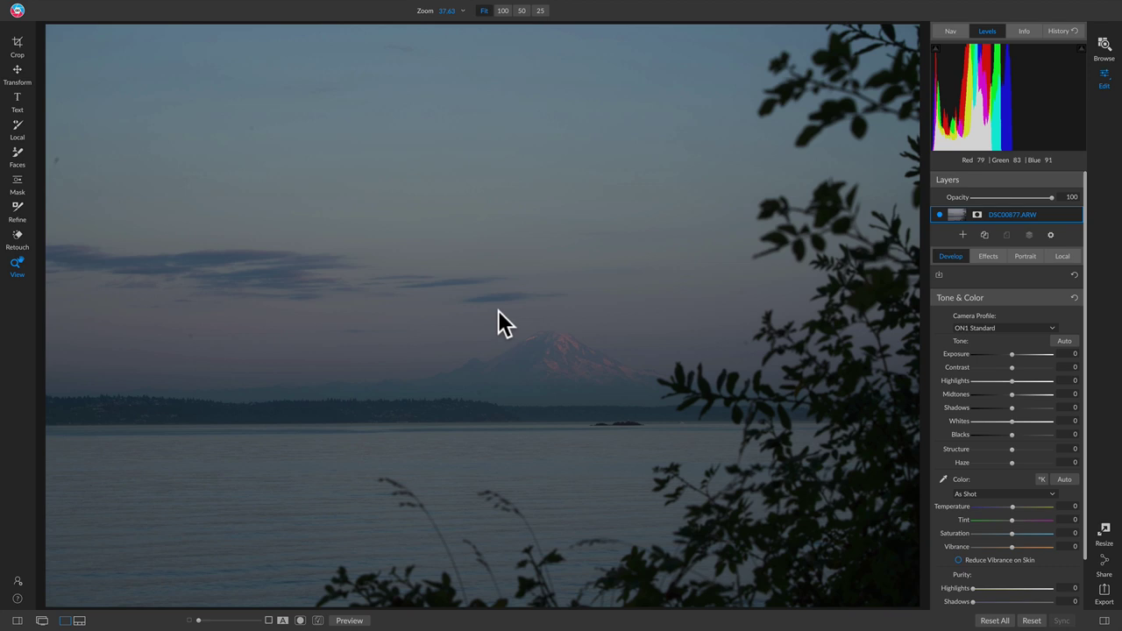
Crop the photo to a 16x9 ratio, tightening the frame around the mountain, shoreline and part of the branches
key("c")
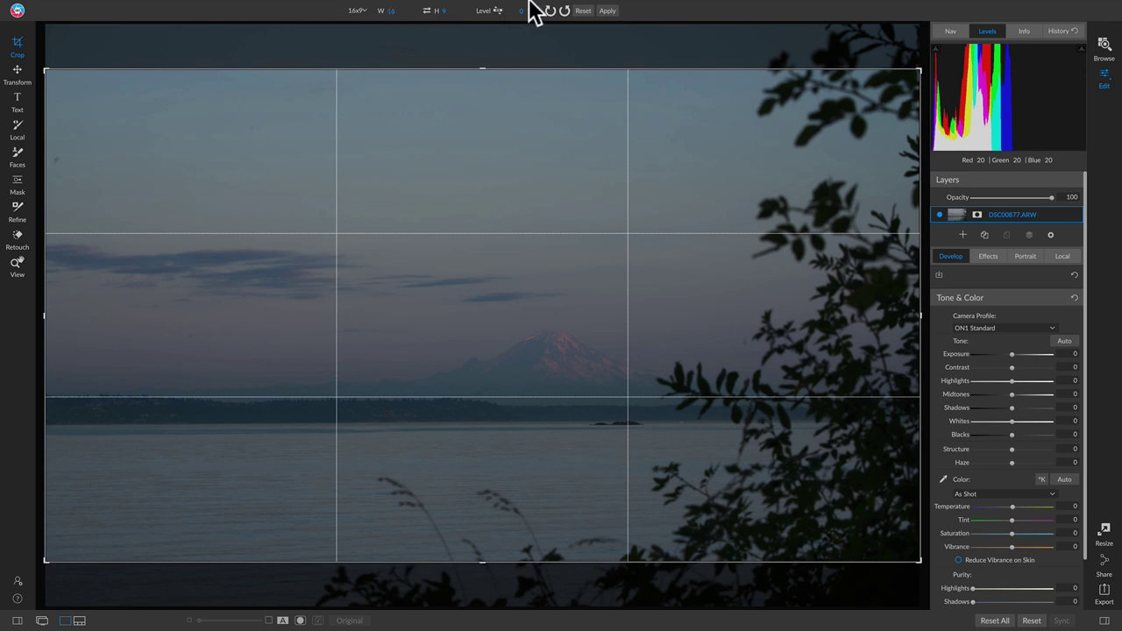
left_click(356, 10)
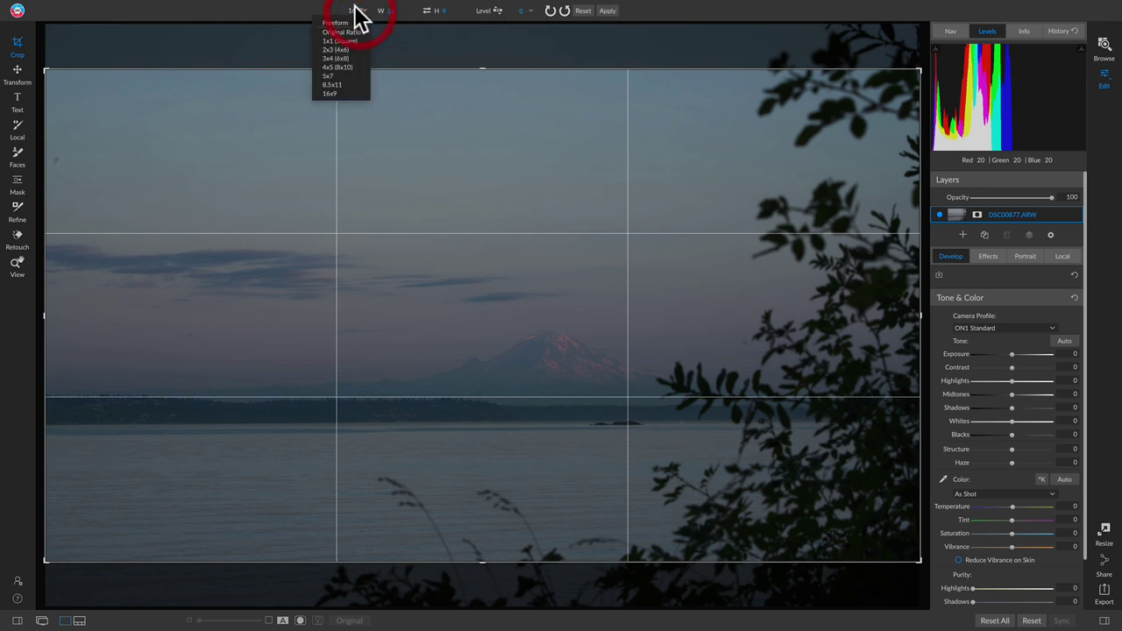
left_click(332, 92)
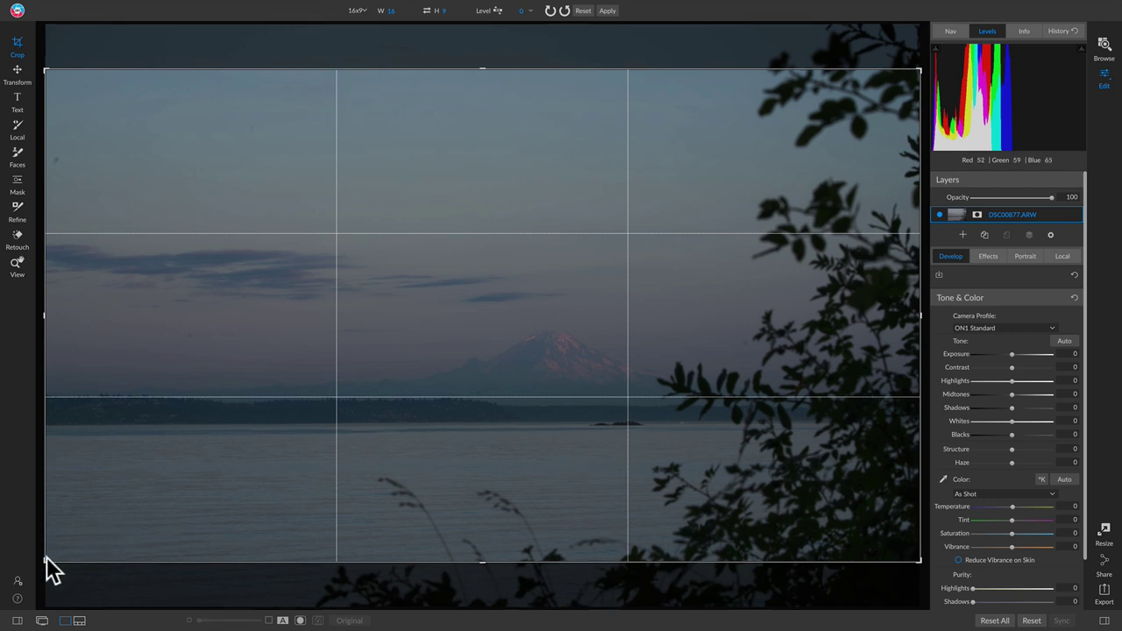
left_click_drag(46, 557, 143, 467)
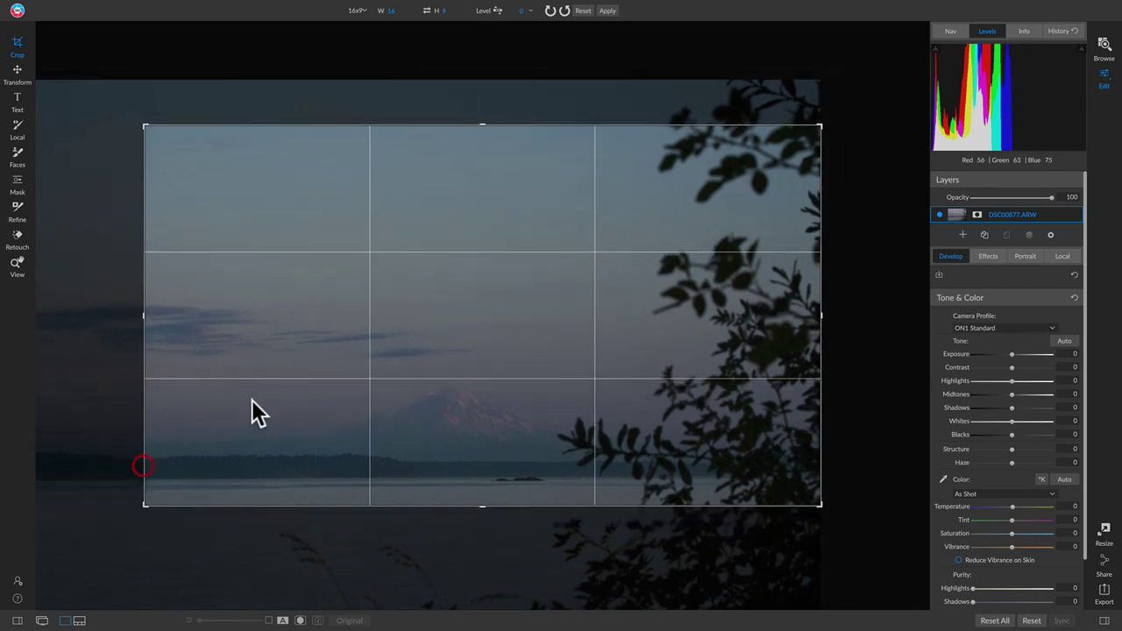
left_click_drag(253, 399, 299, 381)
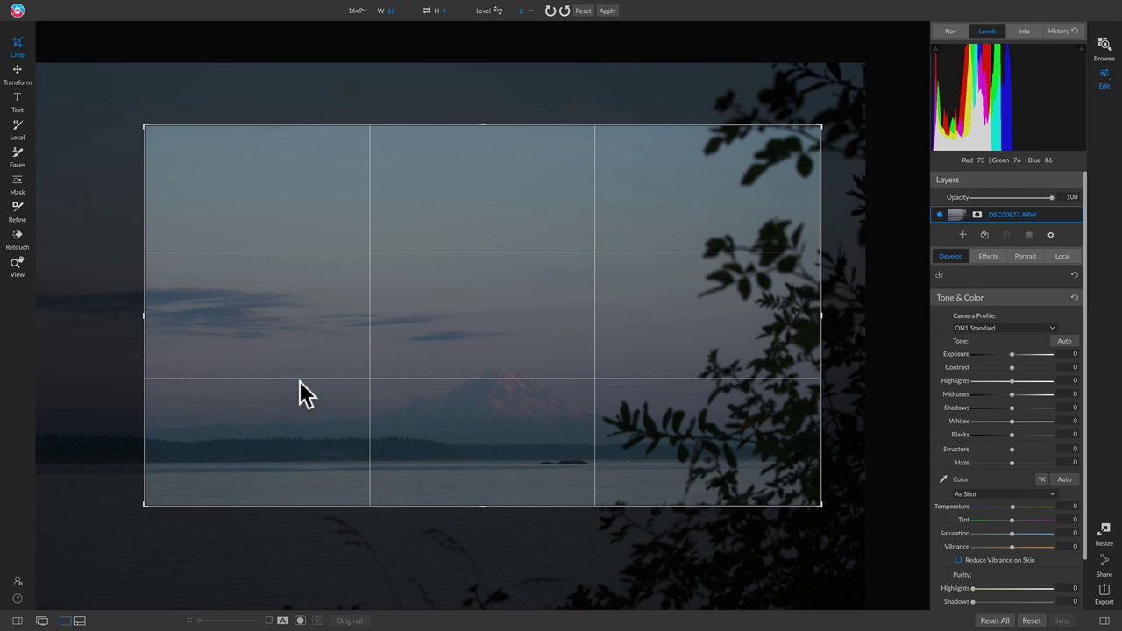
key("Return")
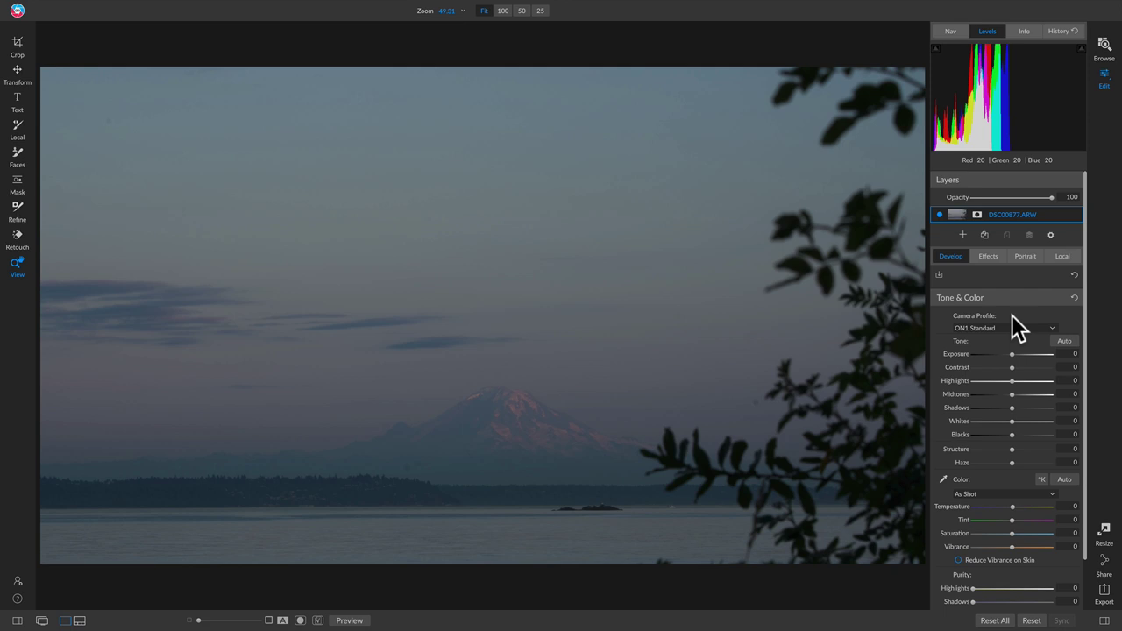
Apply the ON1 Landscape camera profile to the raw photo and compare it with the original using the before/after preview
left_click(985, 326)
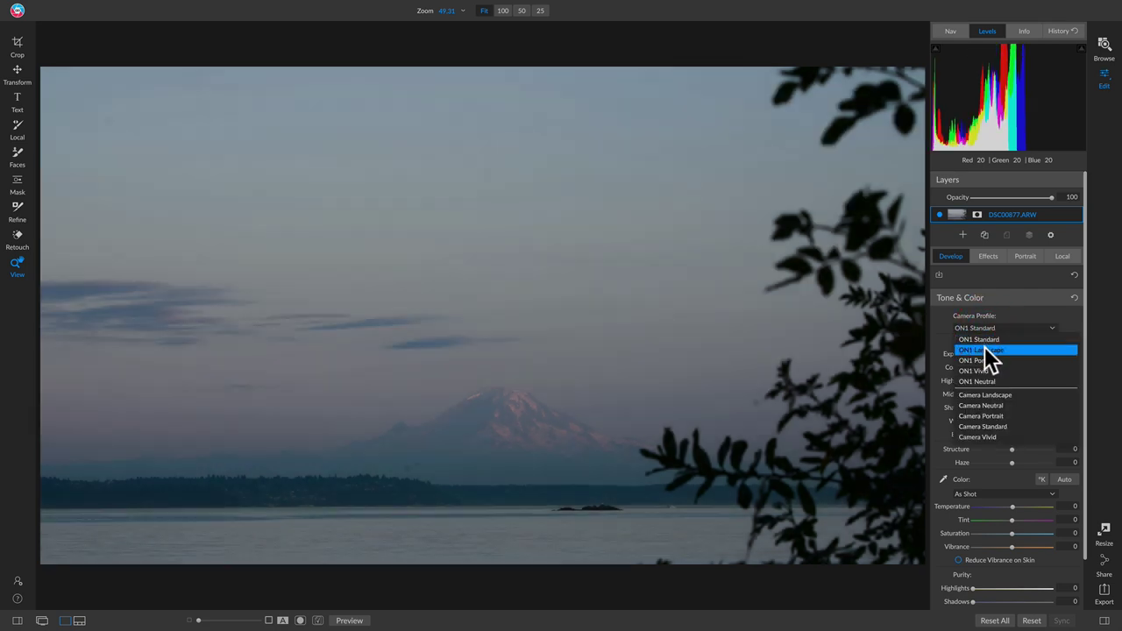
left_click(986, 348)
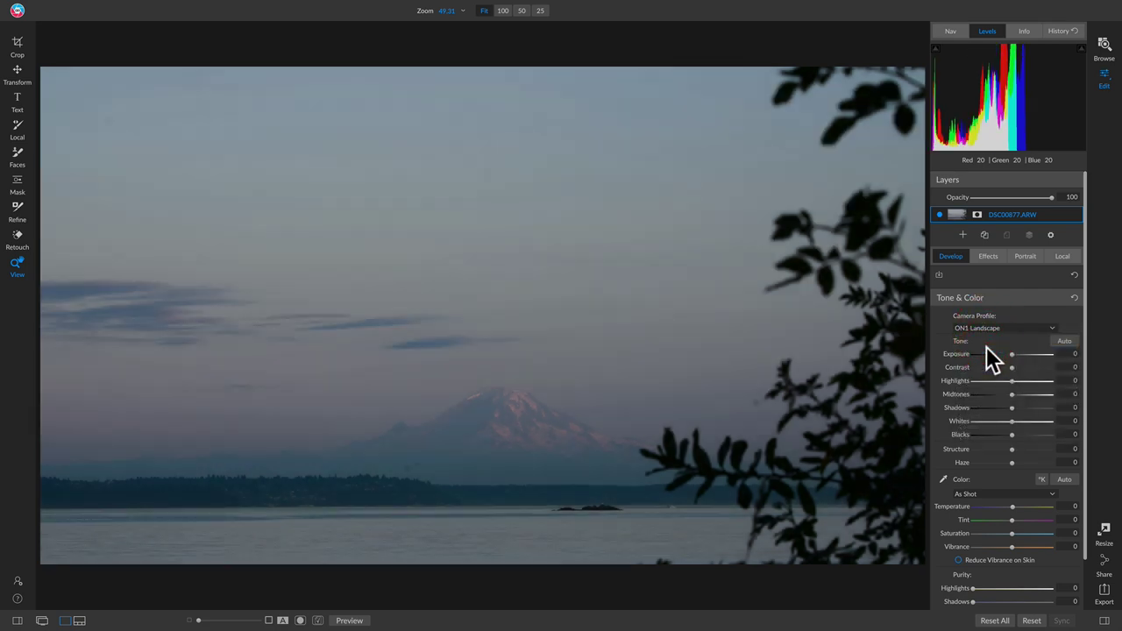
key("backslash")
key("backslash")
key("backslash")
key("backslash")
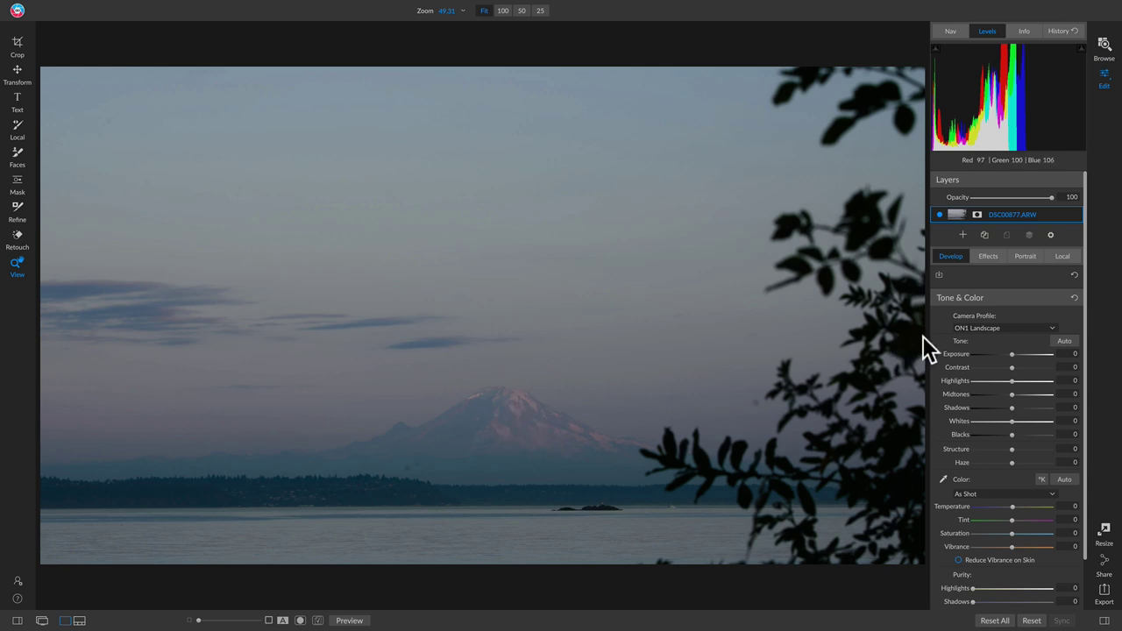
Set Exposure to -0.5, Midtones to 10 and Shadows to 7, and compare the result with the original photo
left_click_drag(1012, 353, 1007, 355)
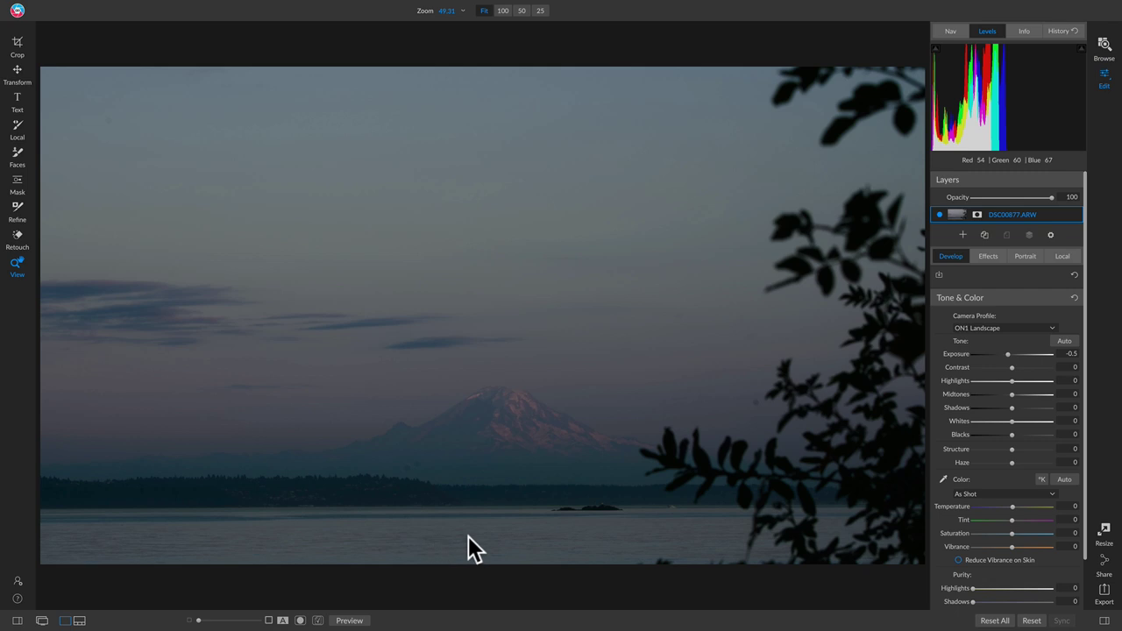
left_click_drag(1011, 394, 1015, 395)
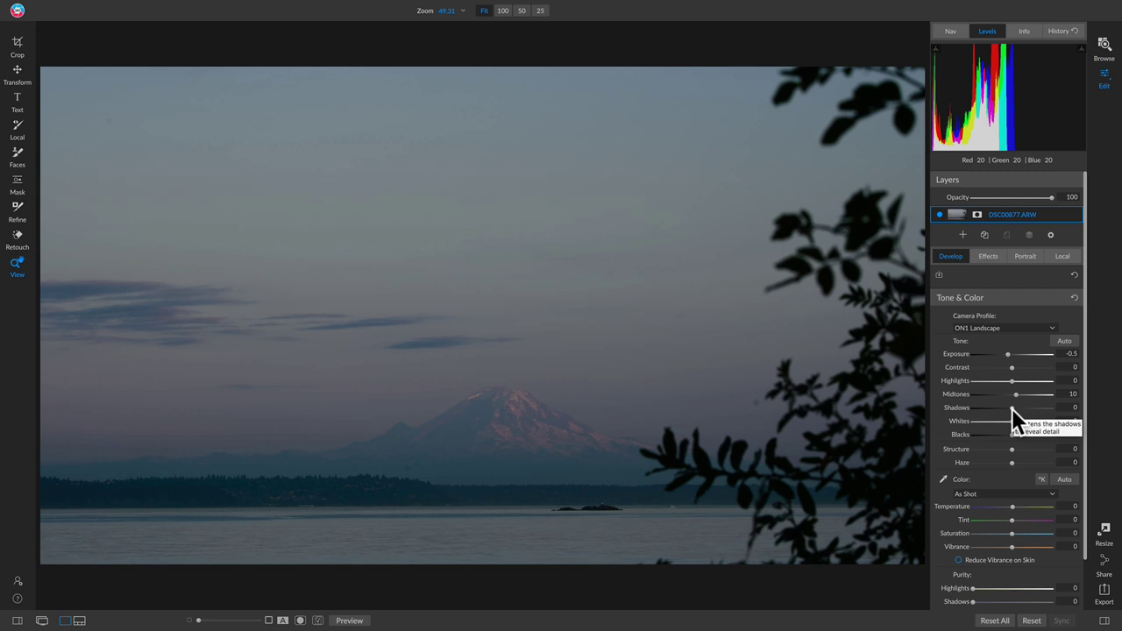
left_click_drag(1012, 408, 1014, 408)
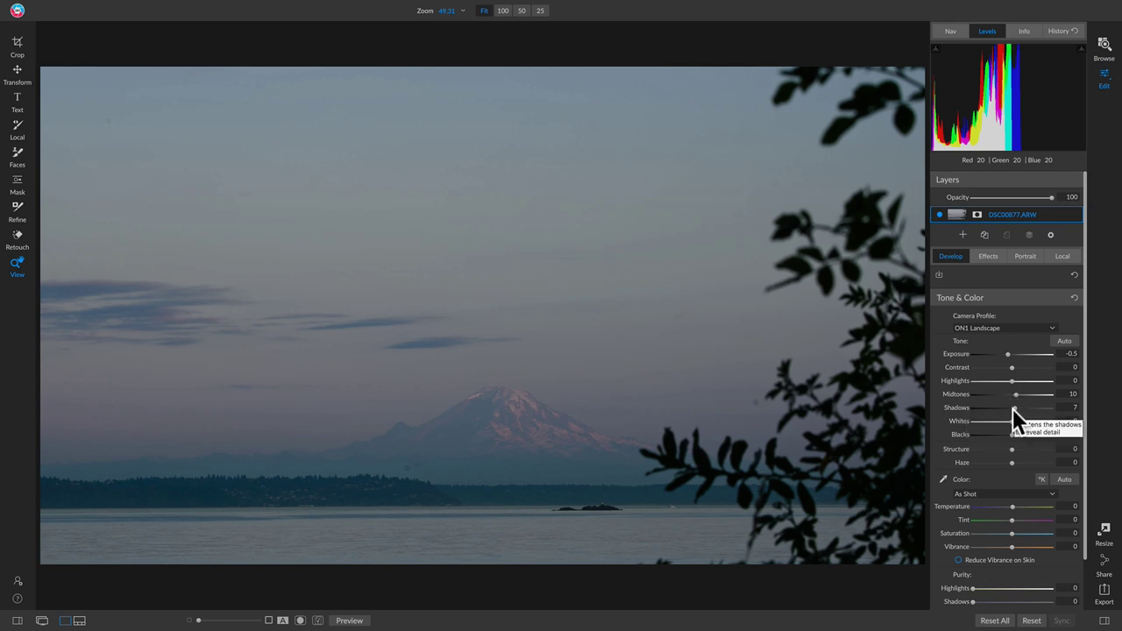
key("backslash")
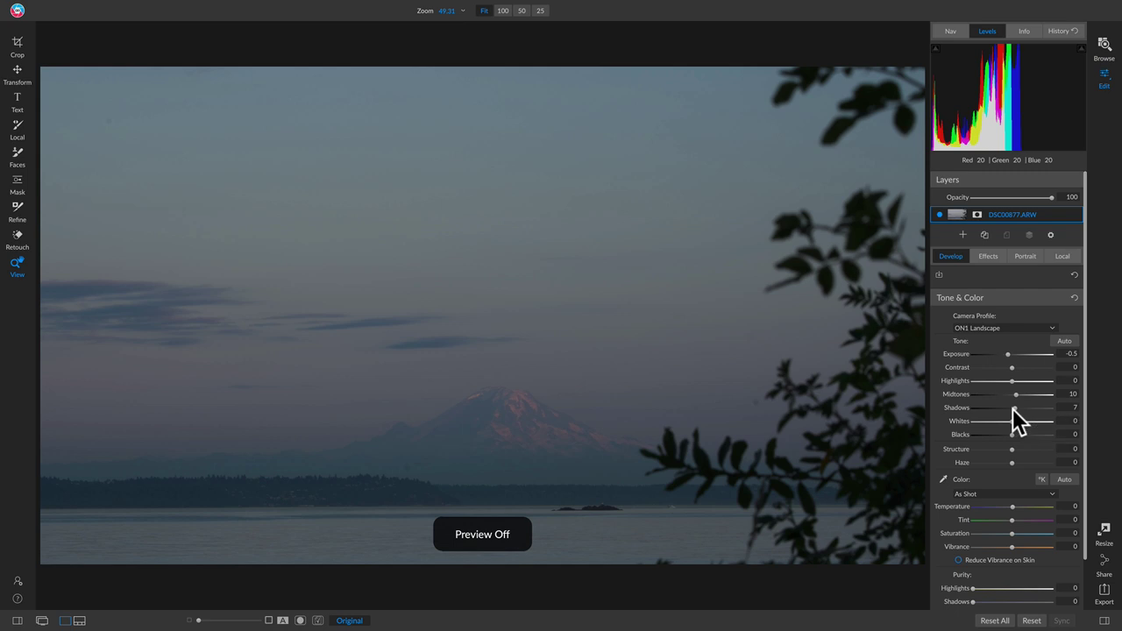
key("backslash")
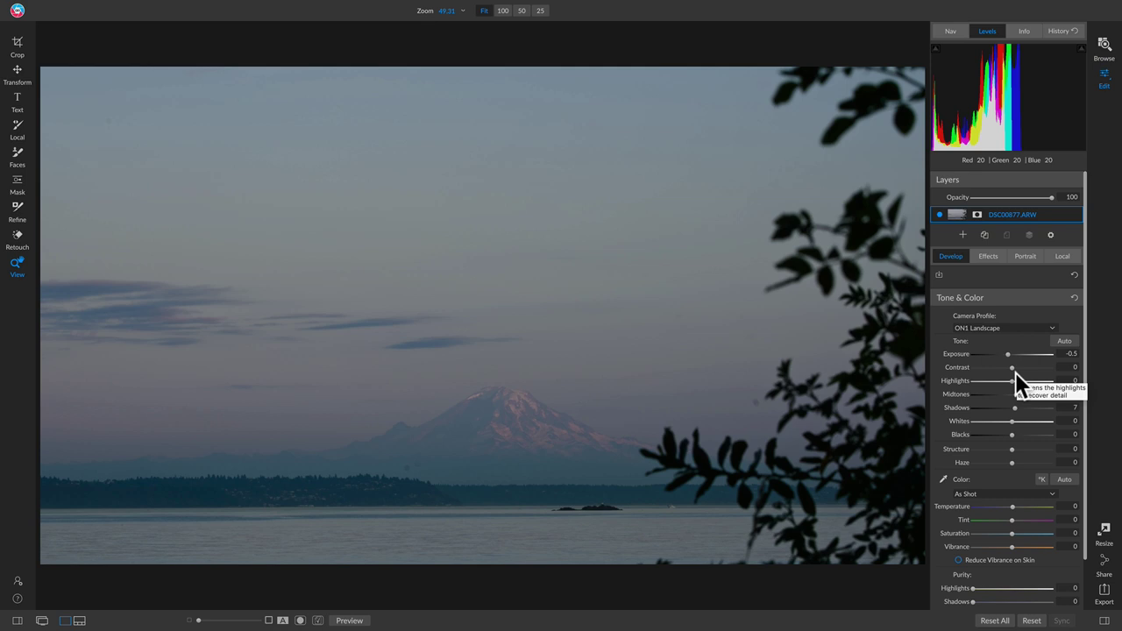
Raise Contrast to 20 and lower Blacks to -19 using the clipping overlay, and compare with the original
left_click_drag(1012, 367, 1020, 368)
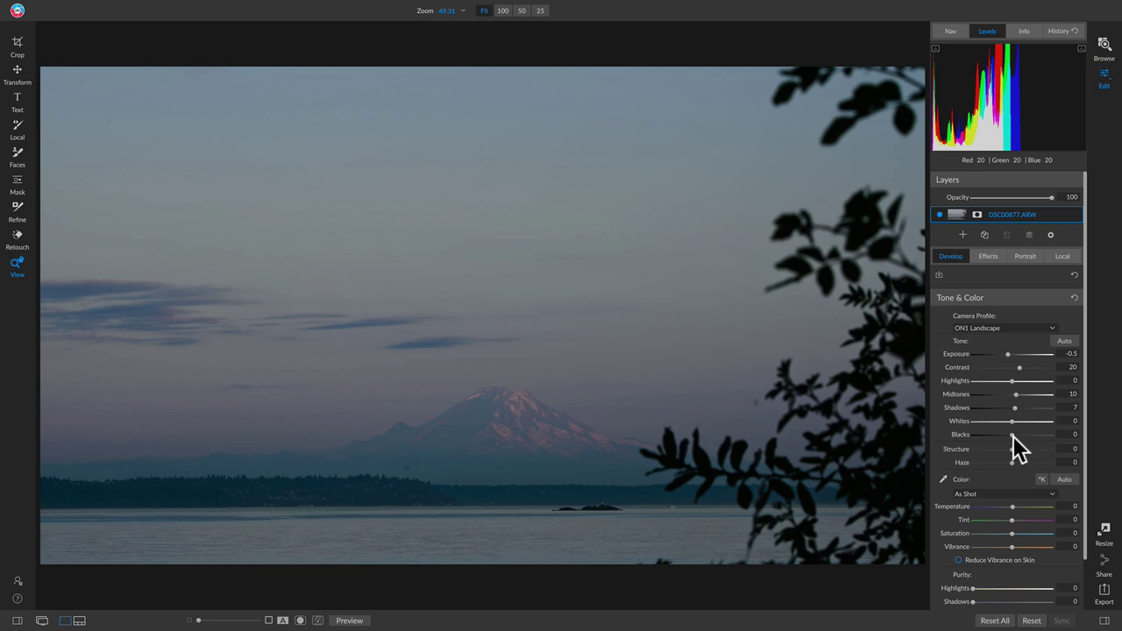
left_click_drag(1013, 437, 1000, 436)
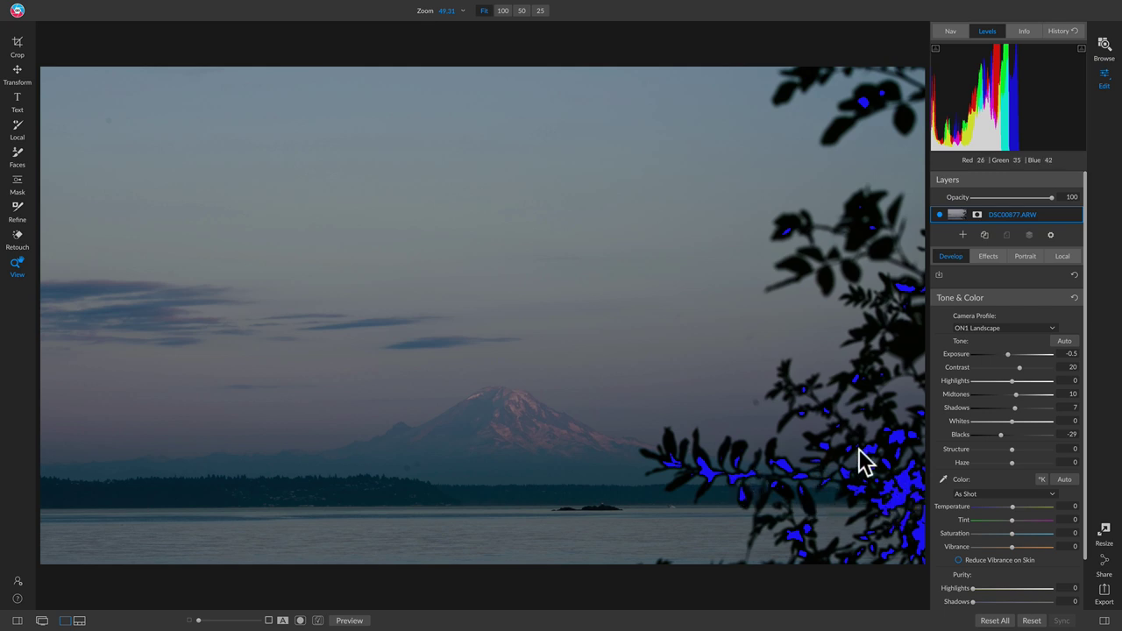
left_click_drag(997, 435, 1005, 439)
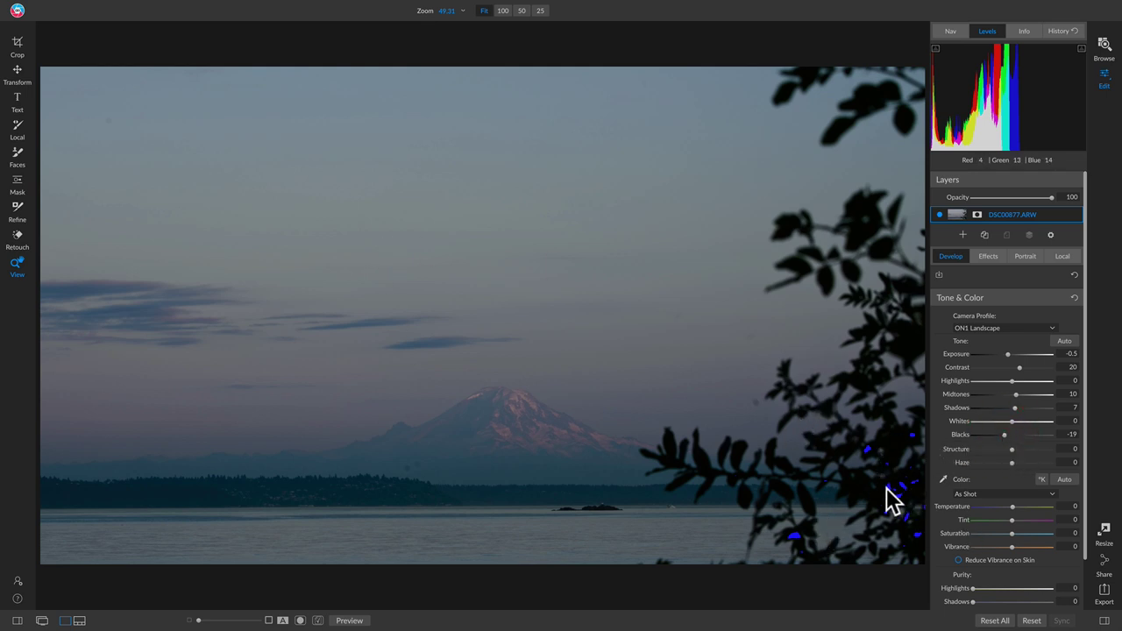
key("j")
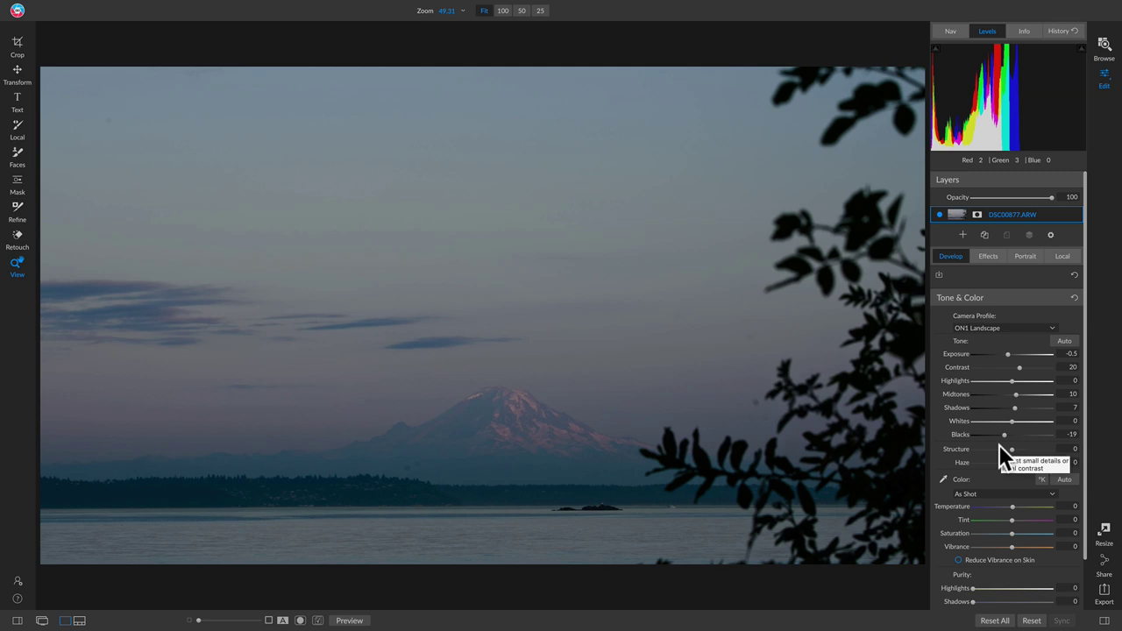
key("backslash")
key("backslash")
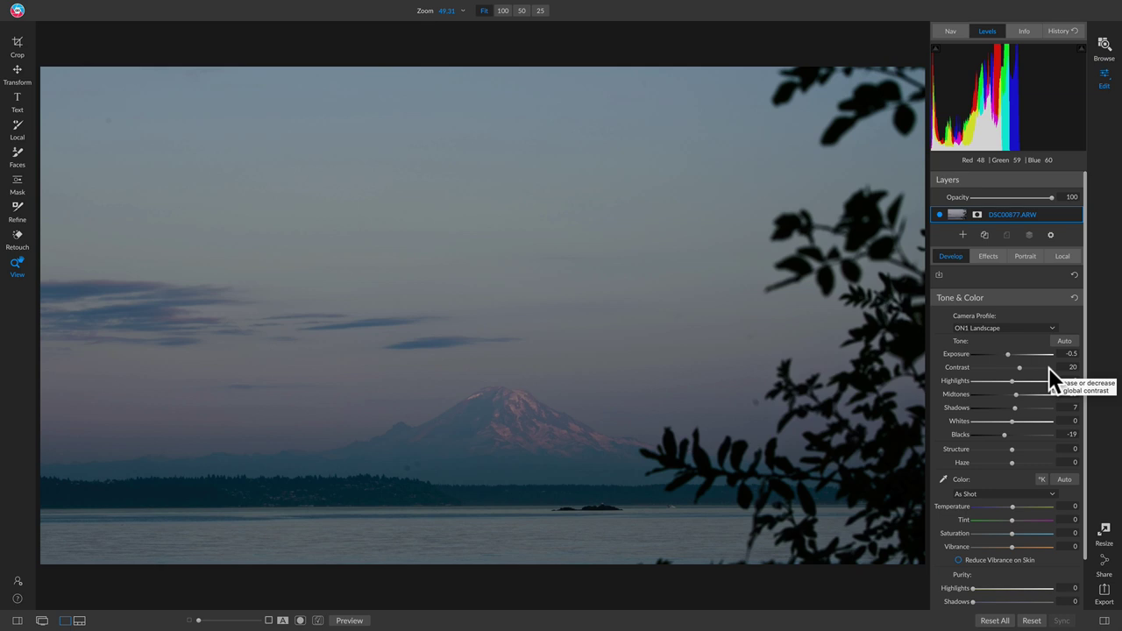
Try Highlights values of 66 and -82 on the photo and reset the setting to 0
left_click_drag(1011, 380, 1040, 383)
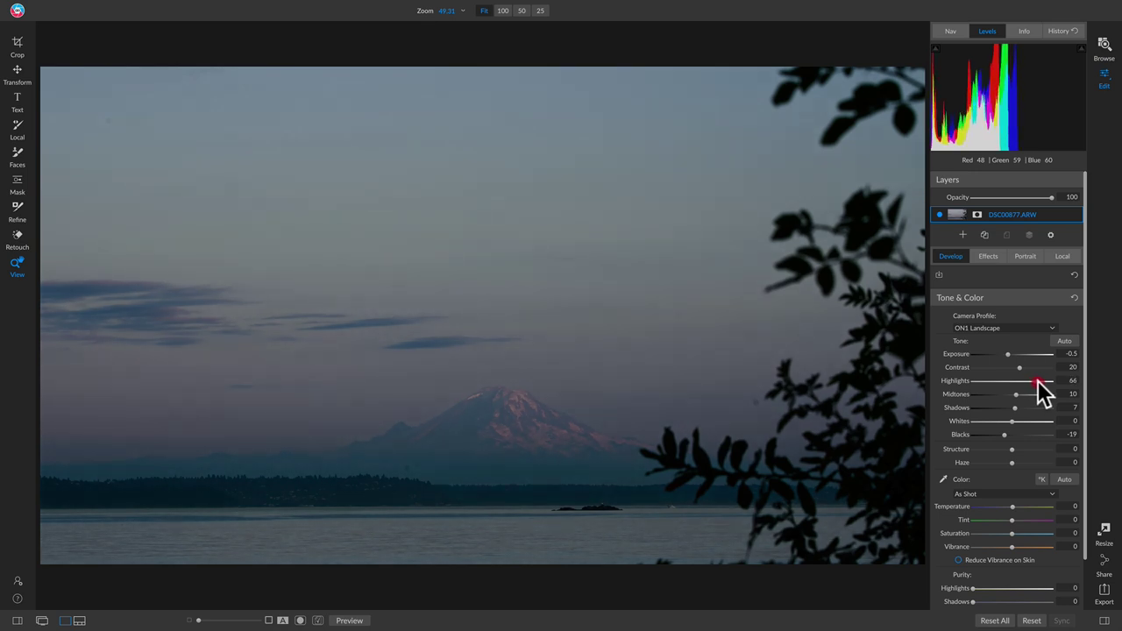
left_click_drag(1038, 382, 981, 382)
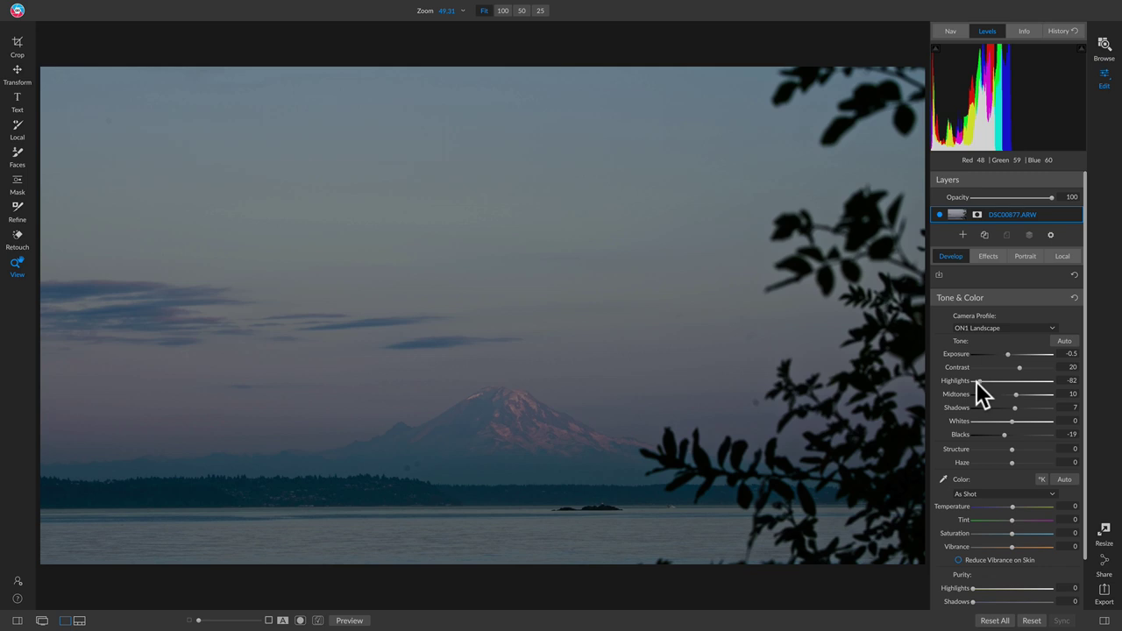
double_click(955, 382)
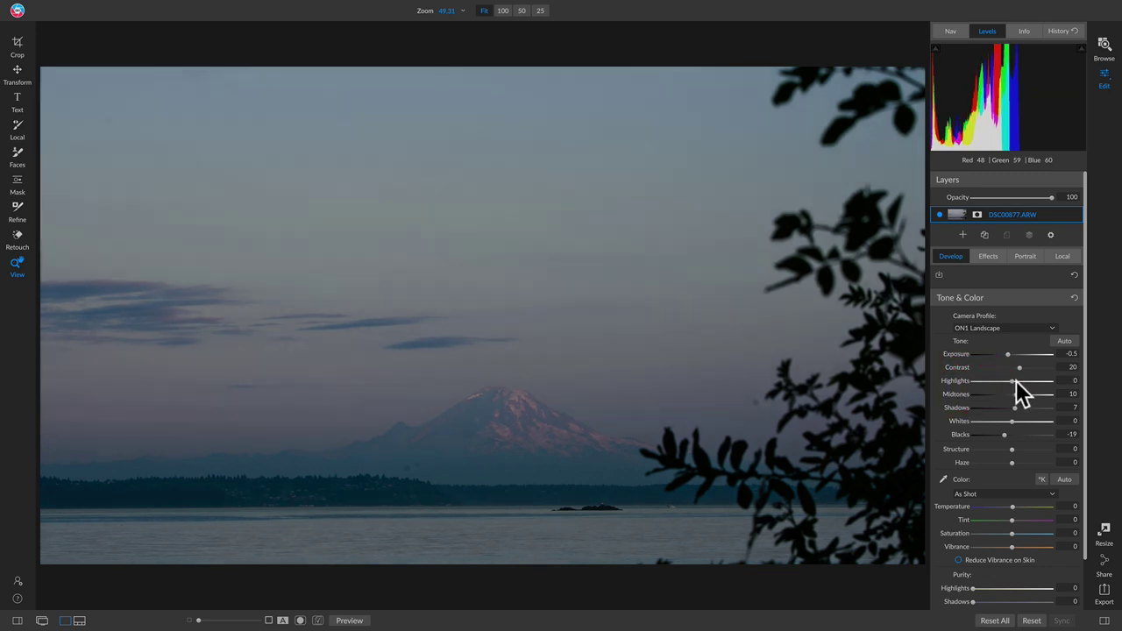
Set Highlights to 32 and Whites to 10, and compare the brightened photo with the original
left_click_drag(1012, 382, 1023, 383)
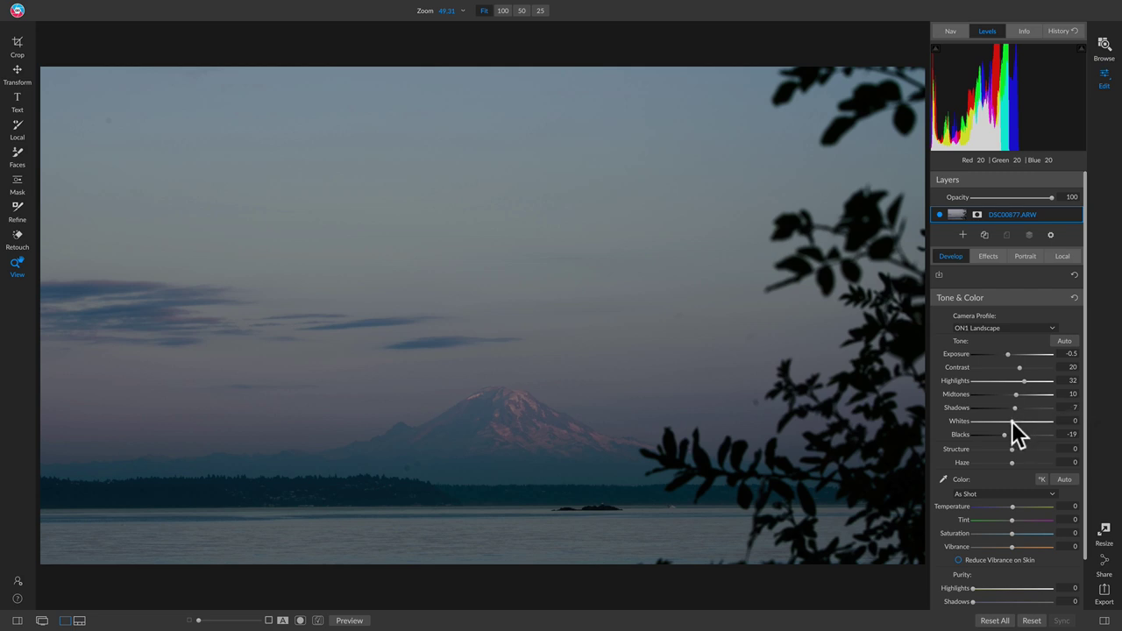
left_click_drag(1012, 420, 1016, 422)
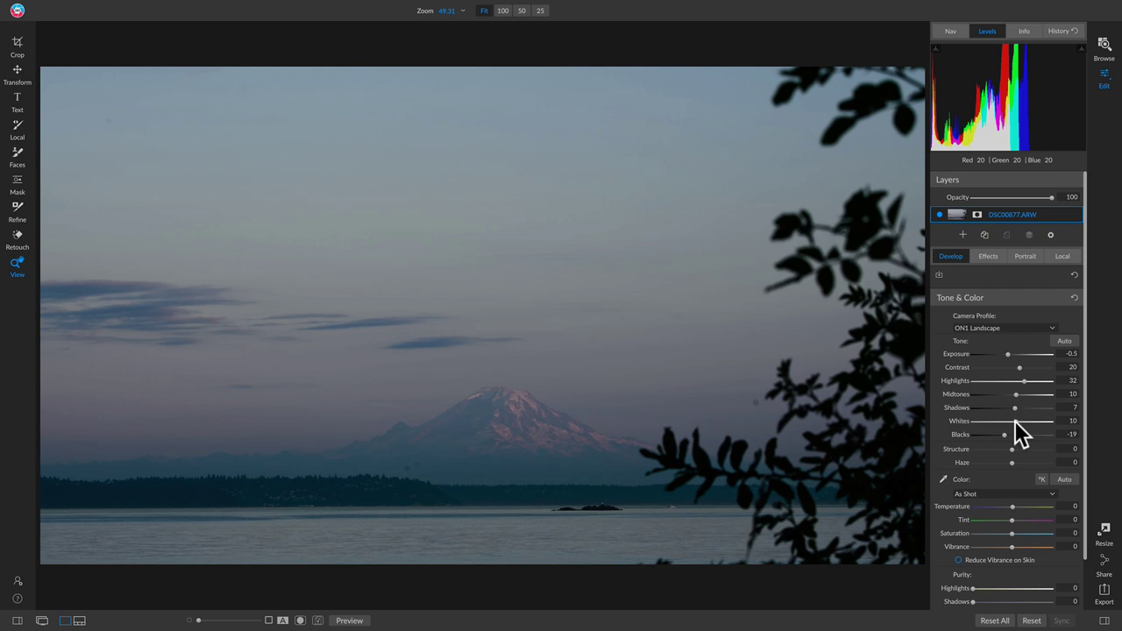
key("backslash")
key("backslash")
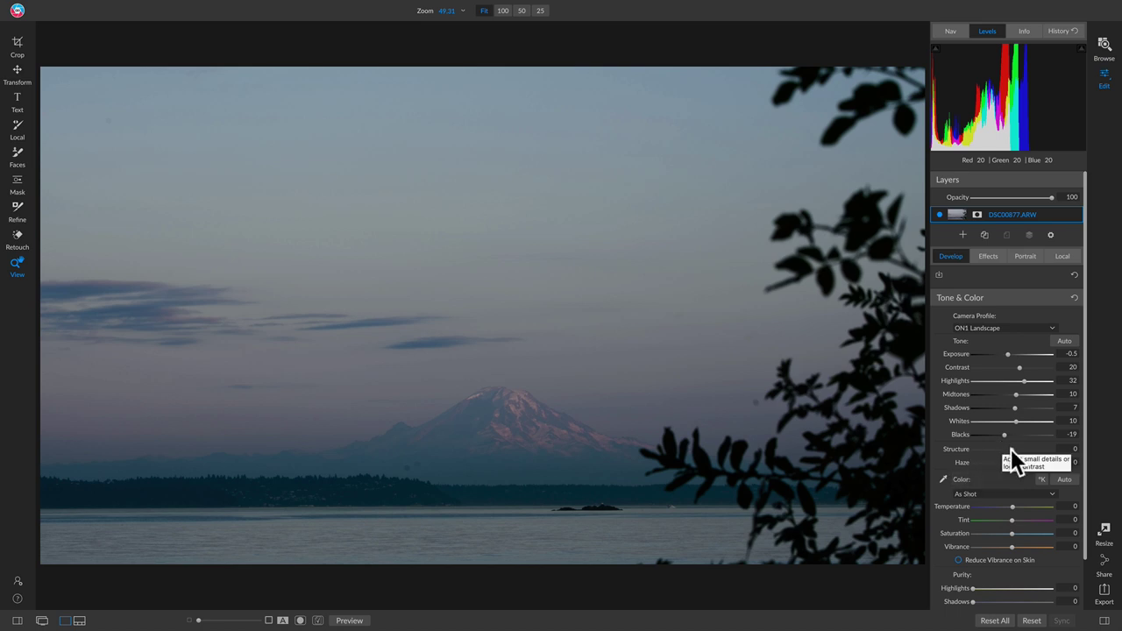
Try Structure values of 100 and -33 on the photo and reset the setting to 0
left_click_drag(1010, 450, 1065, 451)
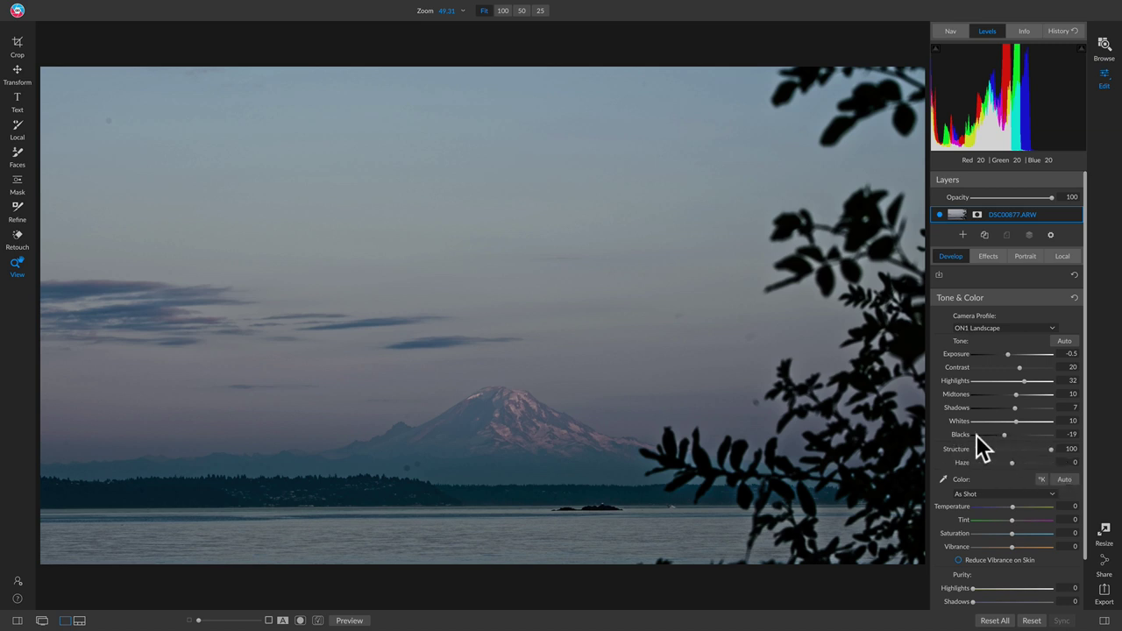
left_click_drag(1051, 445, 997, 449)
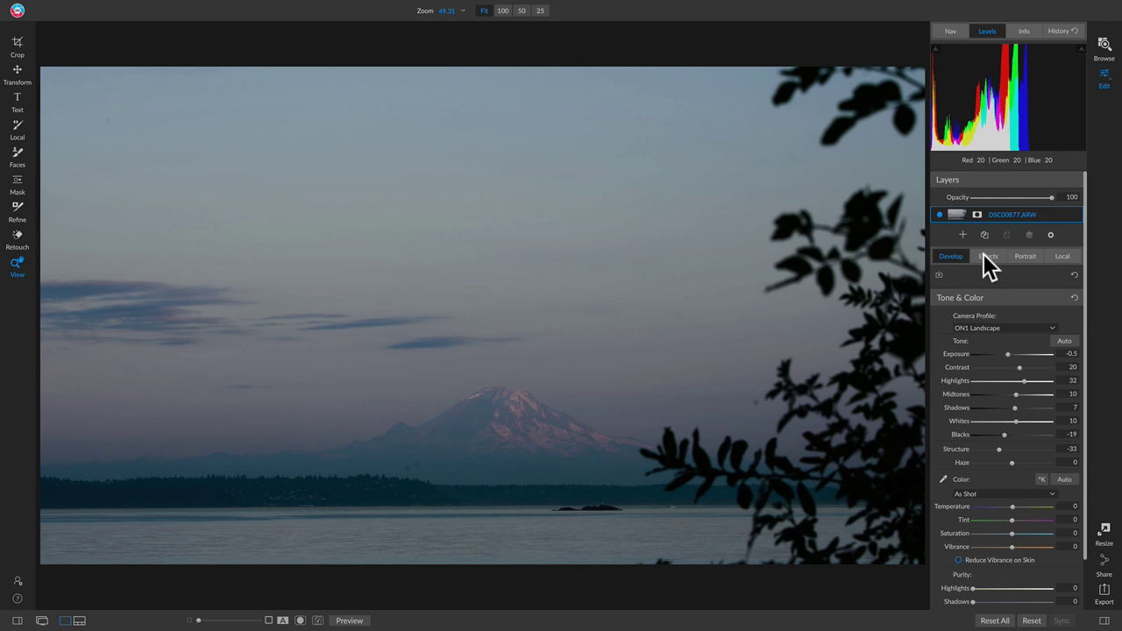
double_click(968, 447)
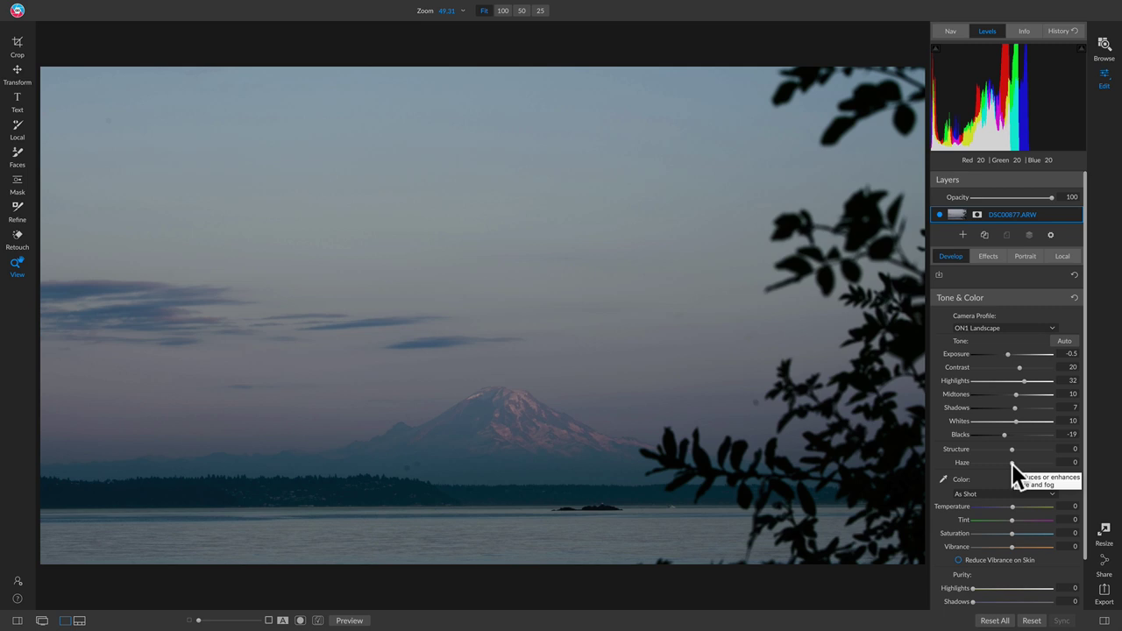
Try a strong haze reduction of -76, settle on a Haze value of -10, and compare with the original
left_click_drag(1011, 462, 973, 469)
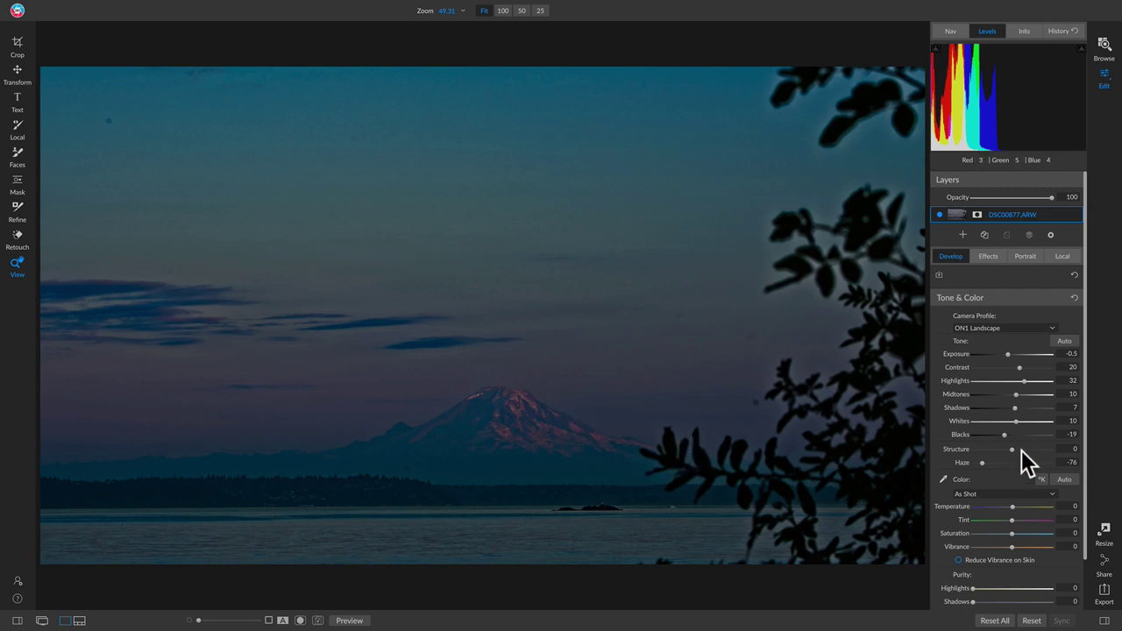
left_click_drag(981, 464, 1007, 465)
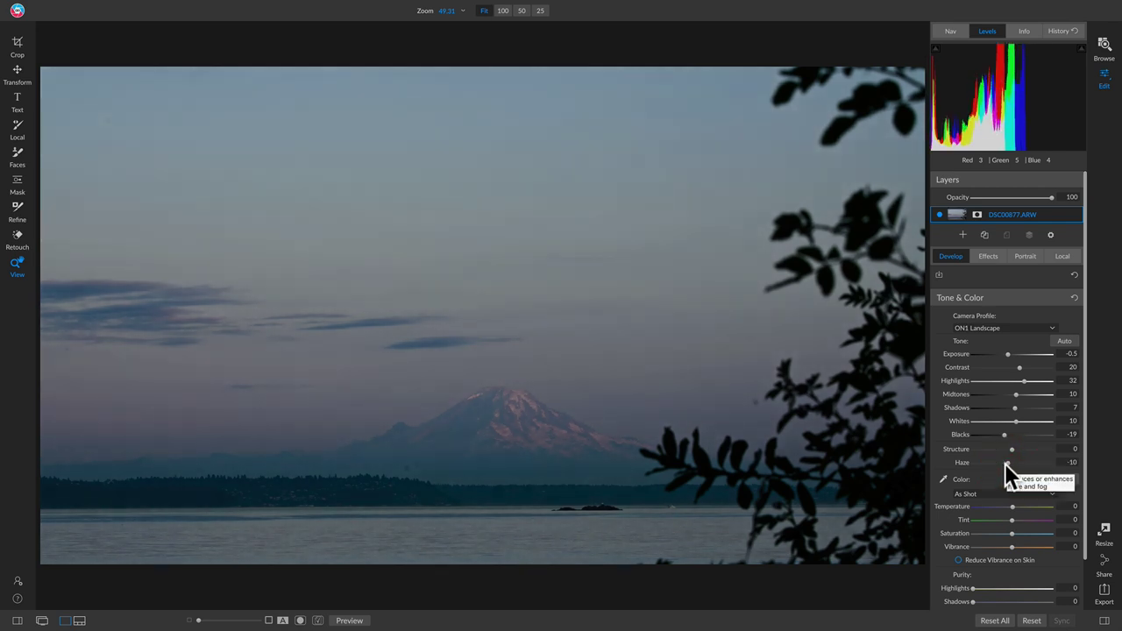
key("backslash")
key("backslash")
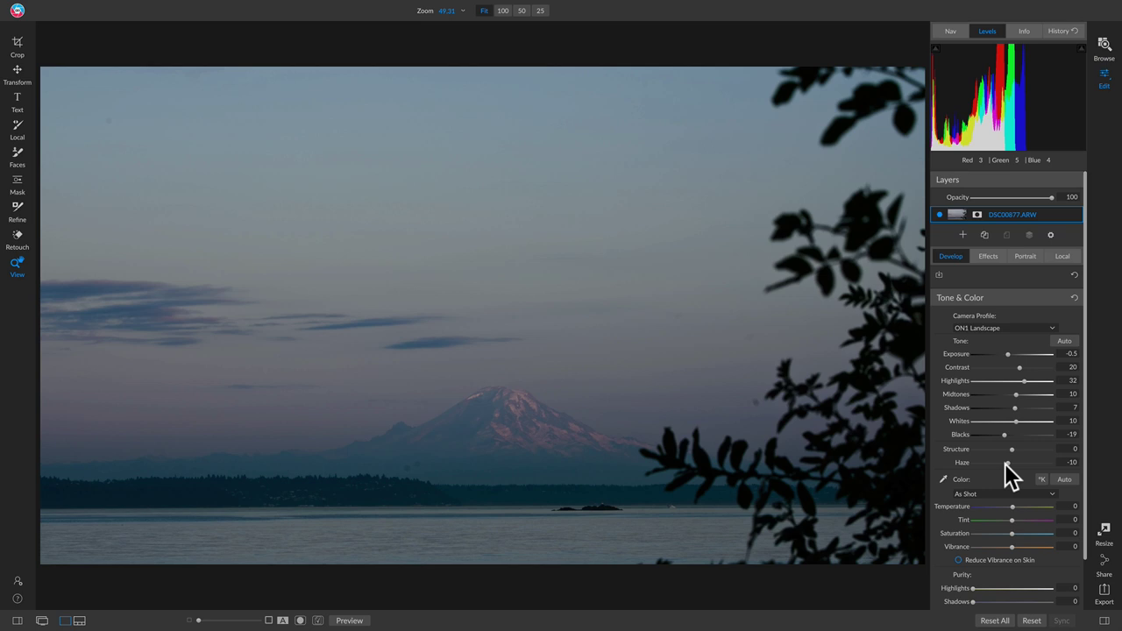
Set the photo's white balance to Daylight and show the color temperature in Kelvin
scroll(1048, 430, "down", 2)
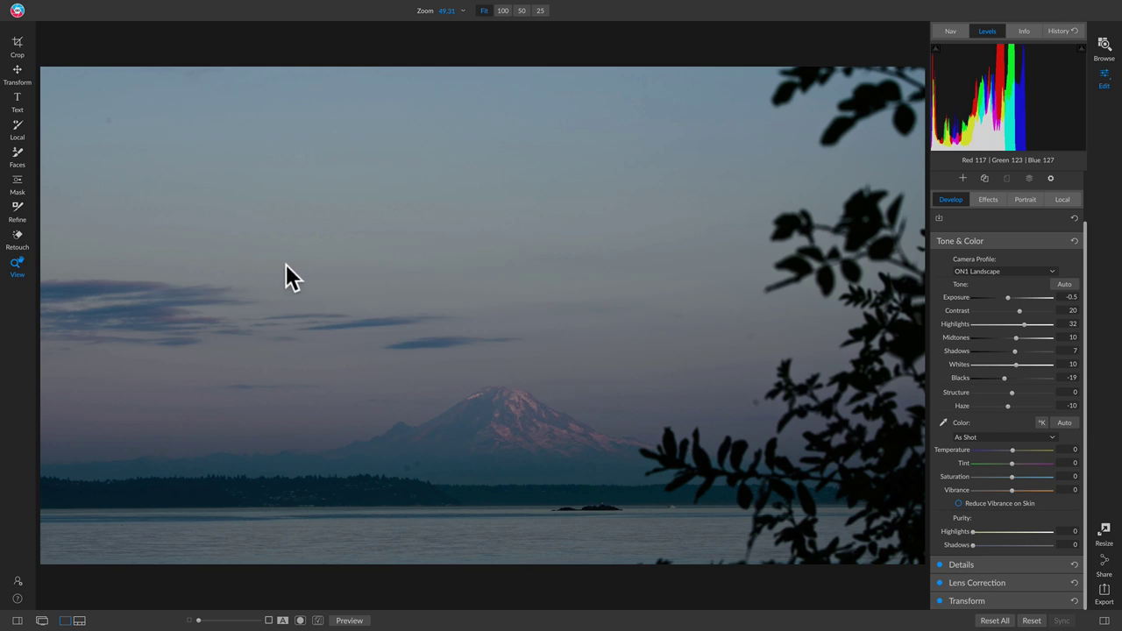
left_click(1010, 436)
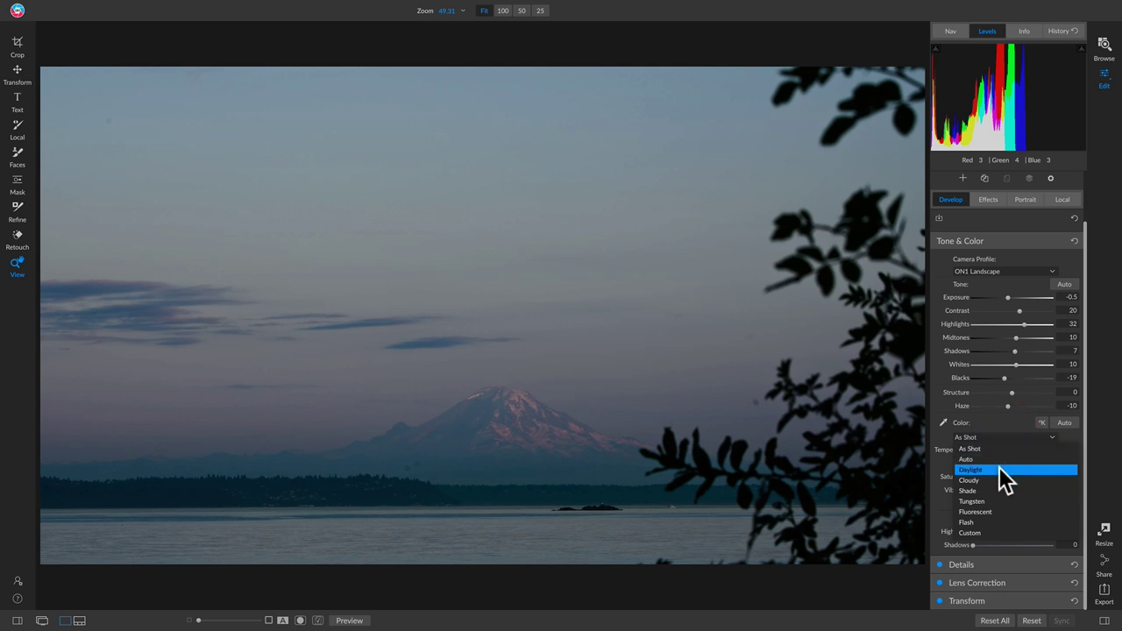
left_click(998, 469)
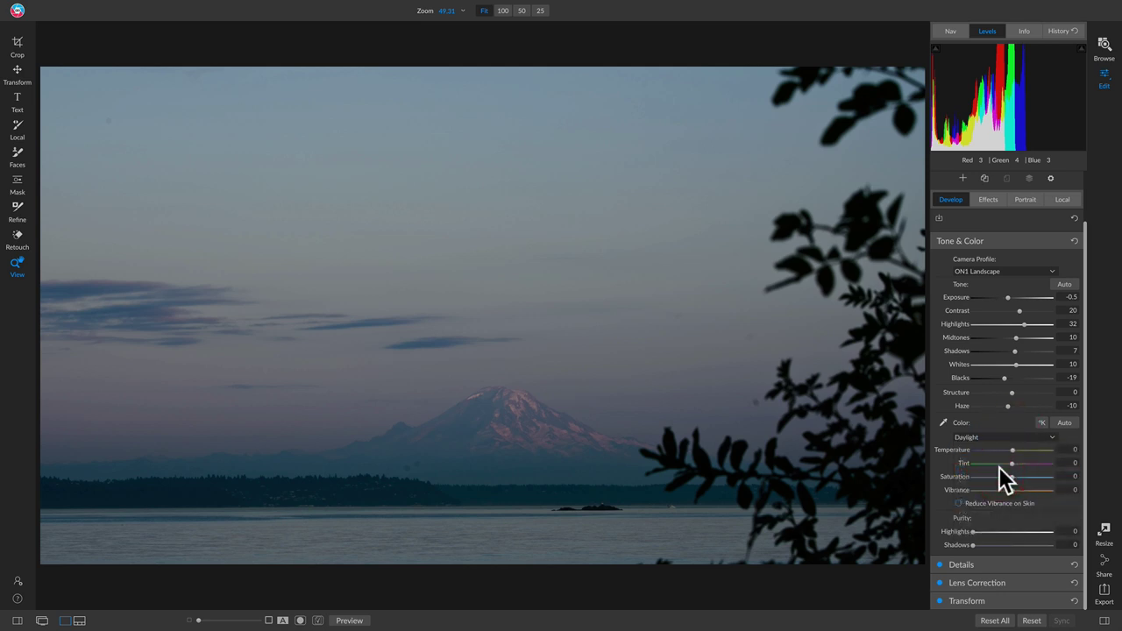
left_click(1042, 422)
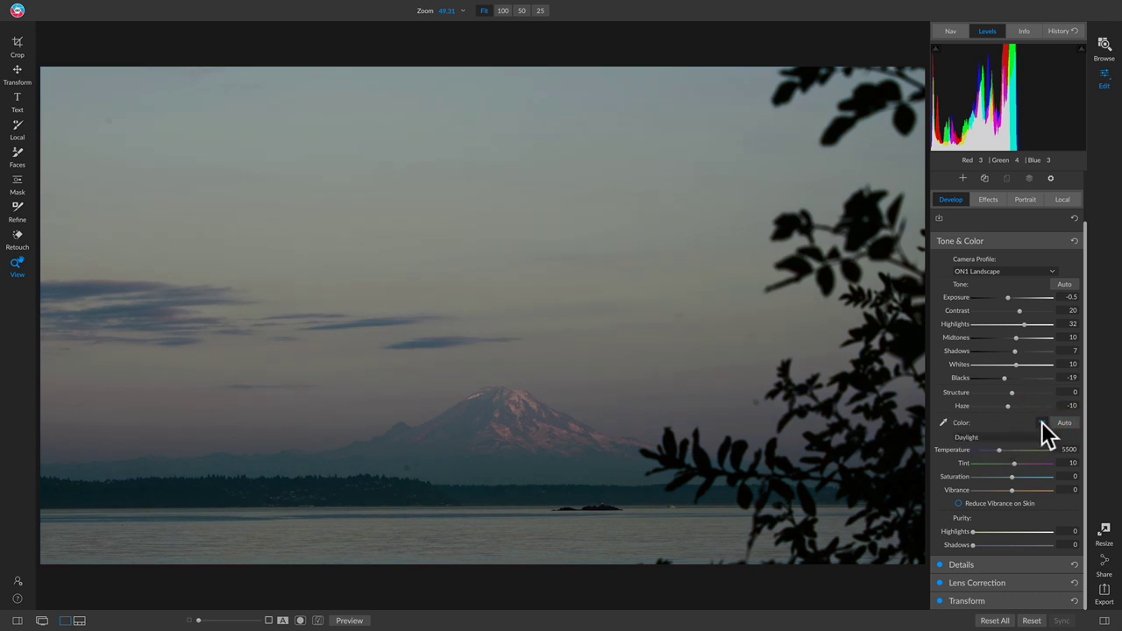
Reset the color temperature, reapply the Daylight white balance, and compare the photo with the original
left_click(983, 437)
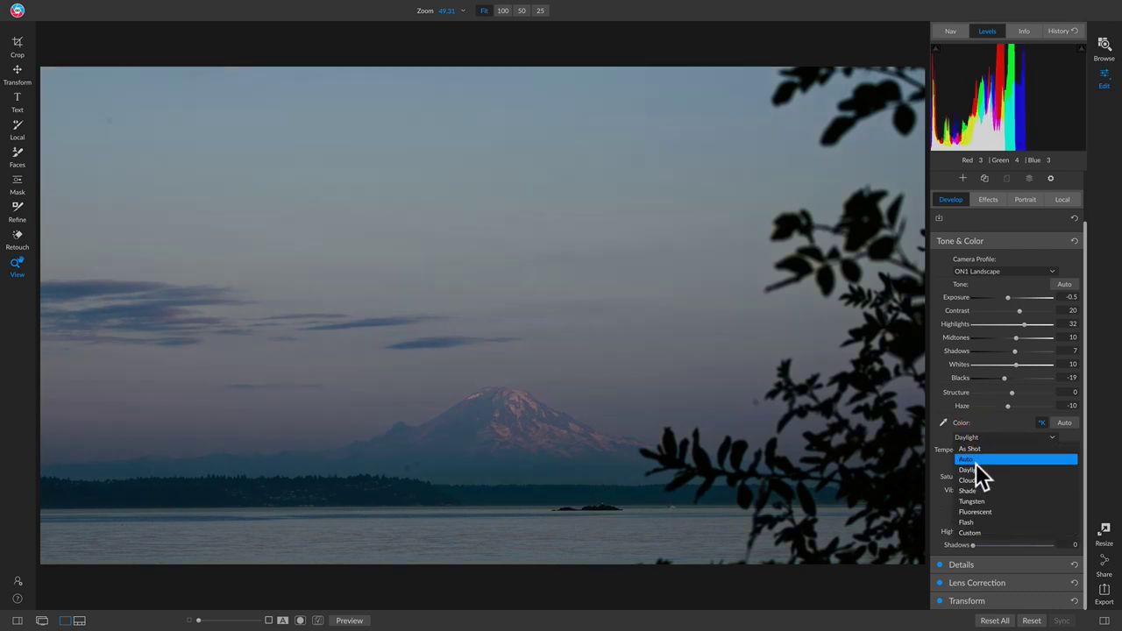
left_click(986, 464)
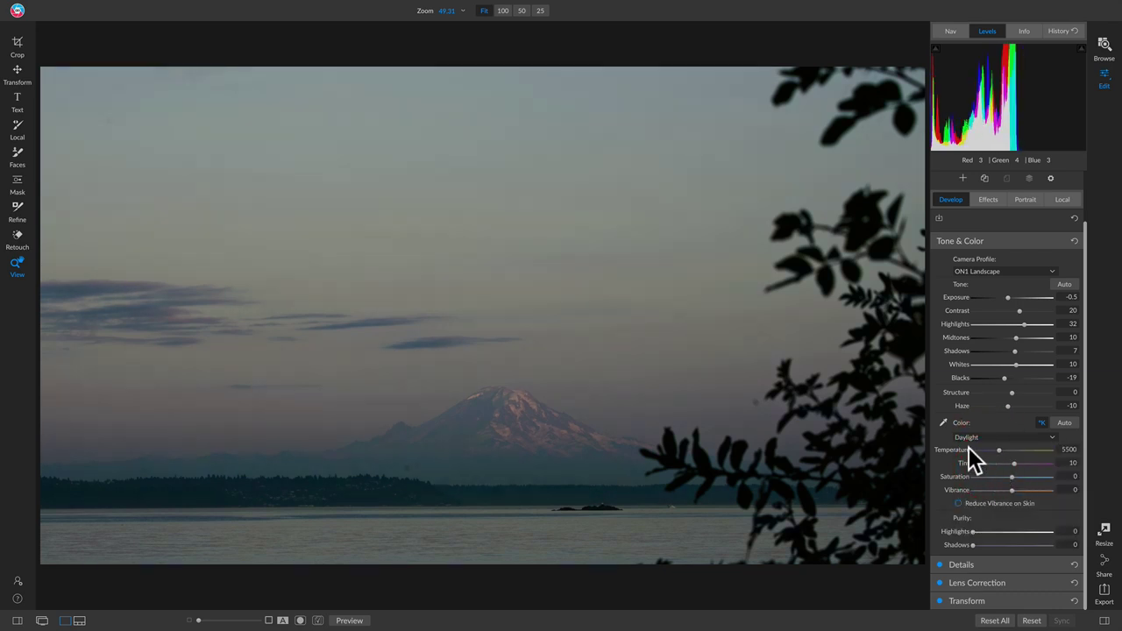
left_click(952, 450)
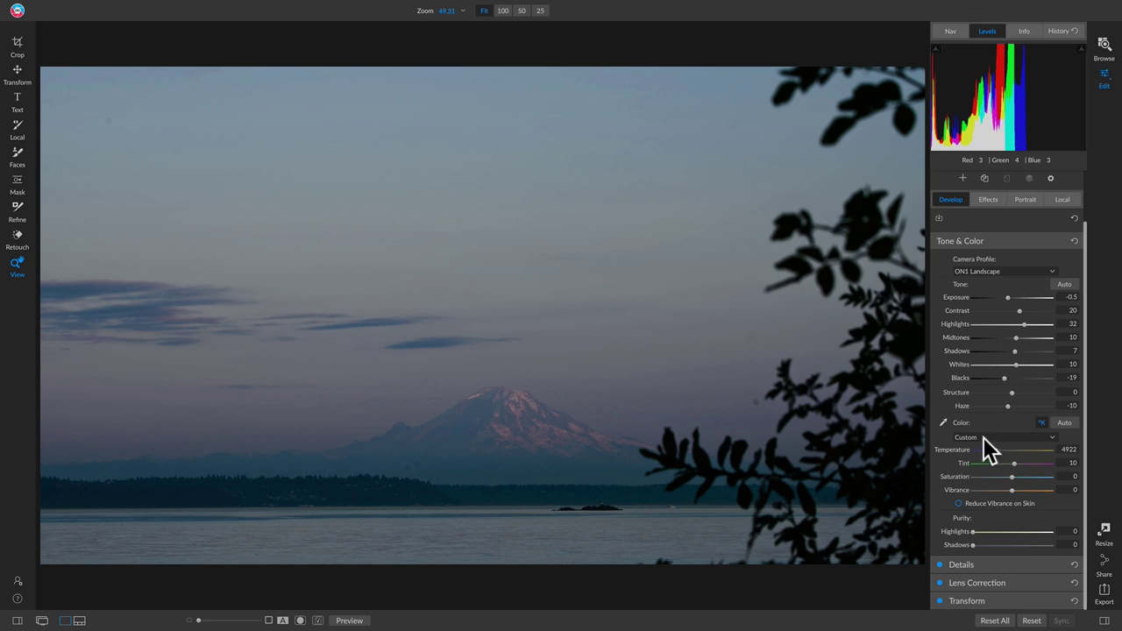
left_click(982, 436)
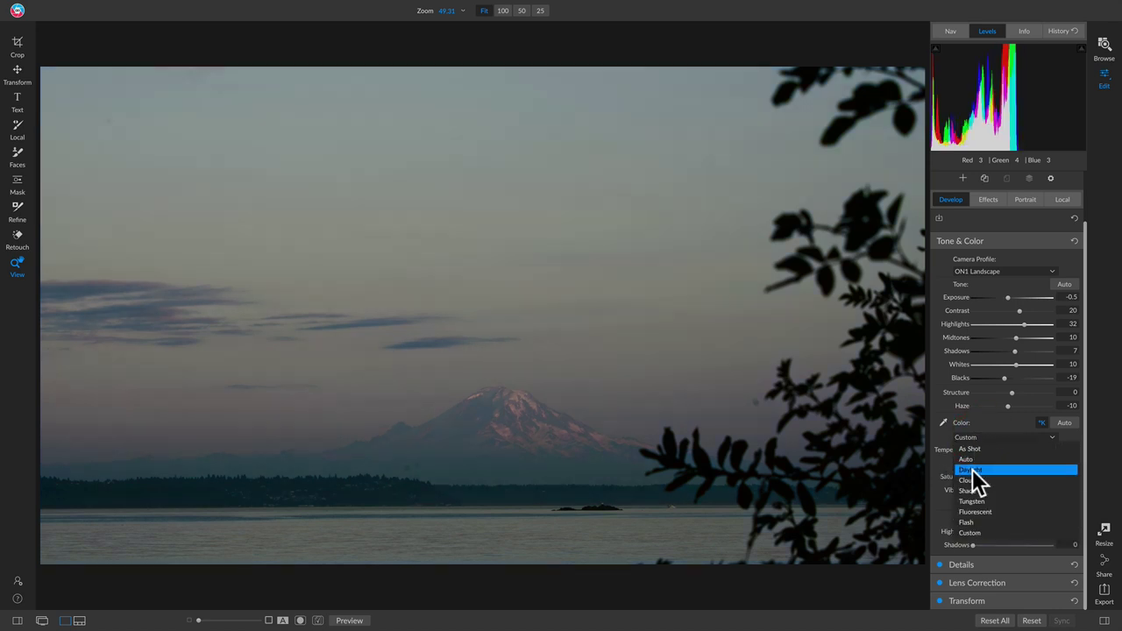
left_click(972, 469)
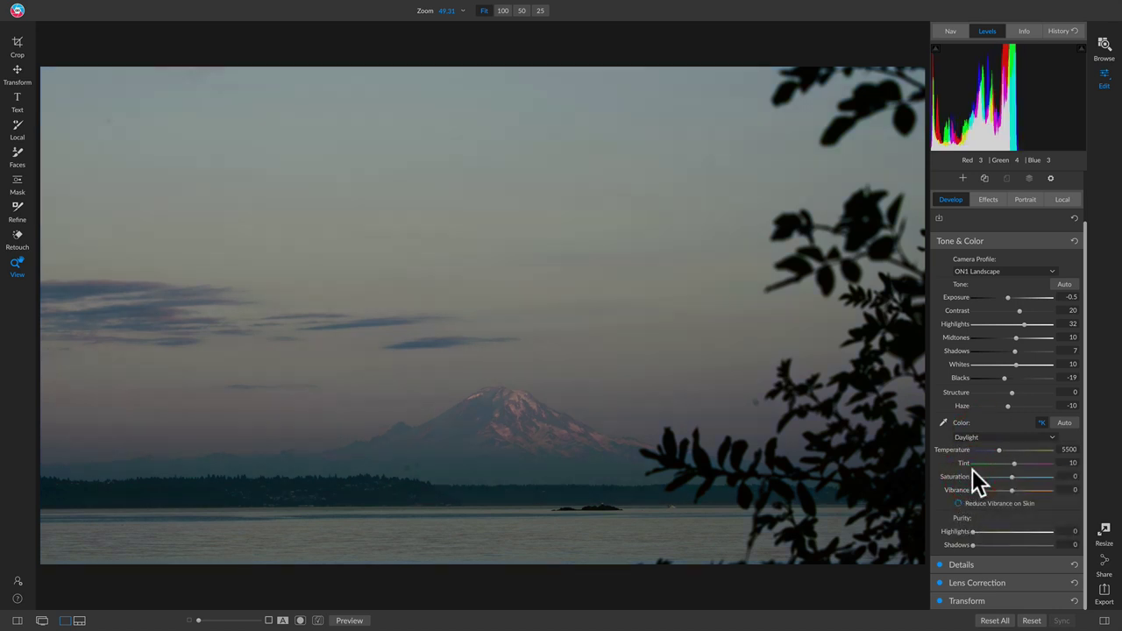
key("backslash")
key("backslash")
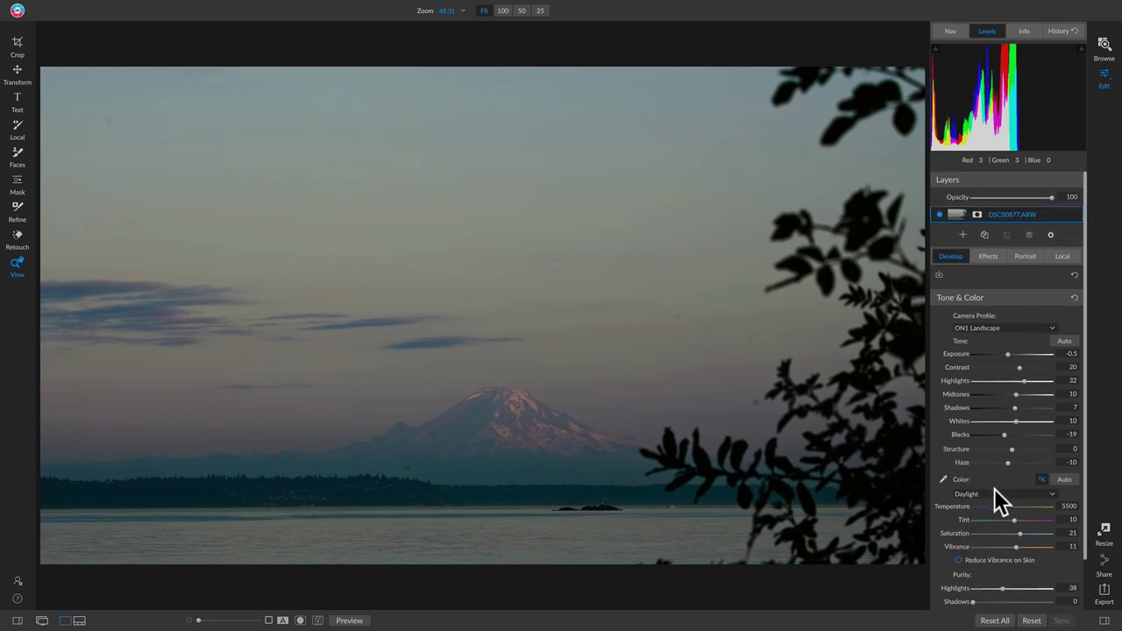
Compare the developed photo with the original and add a Sunshine effects filter, searching for "sun"
key("backslash")
key("backslash")
left_click(985, 254)
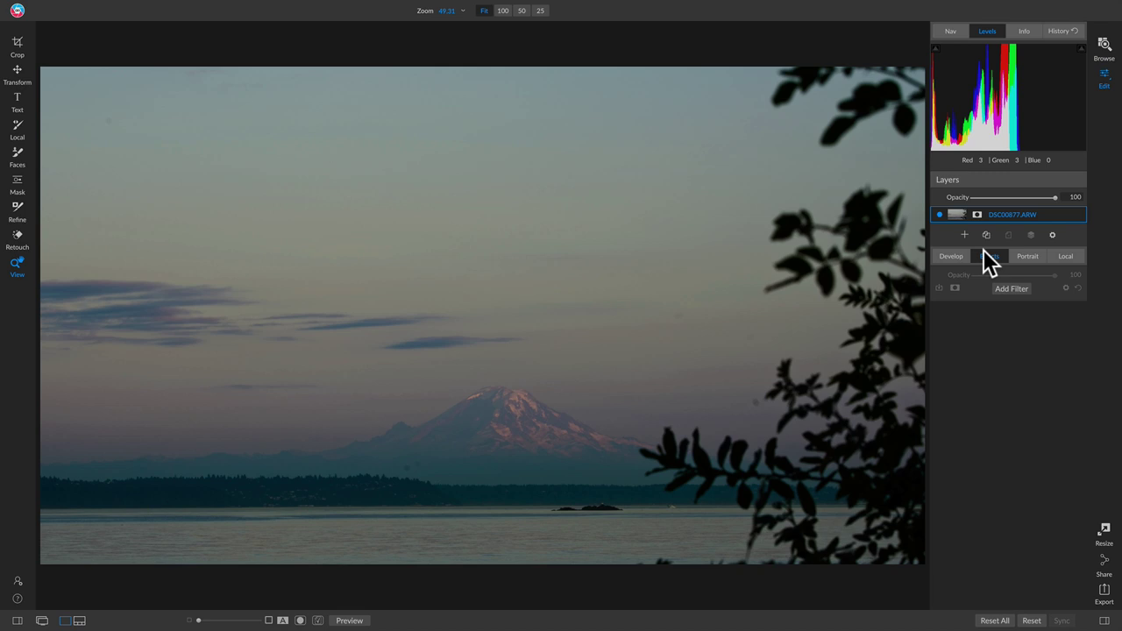
left_click(1011, 290)
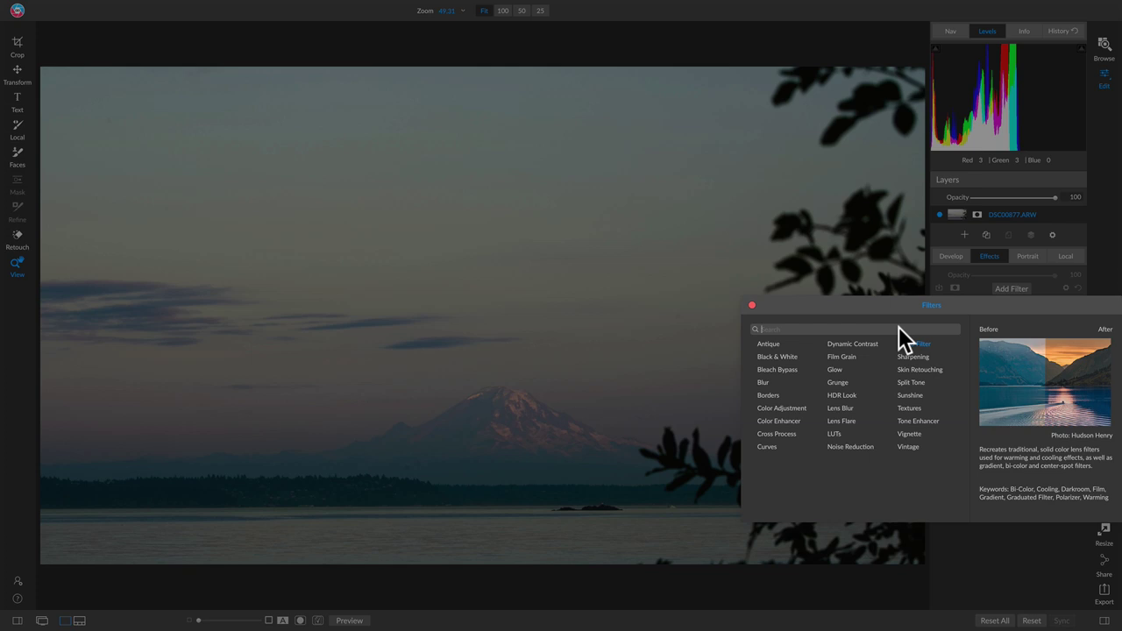
type("sun")
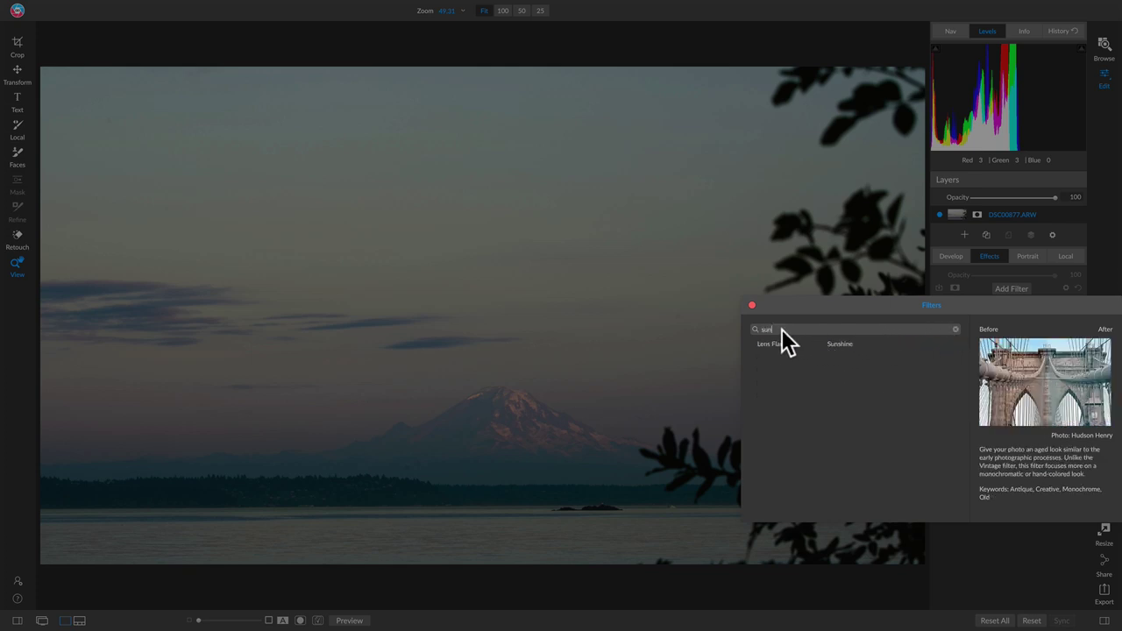
left_click(853, 342)
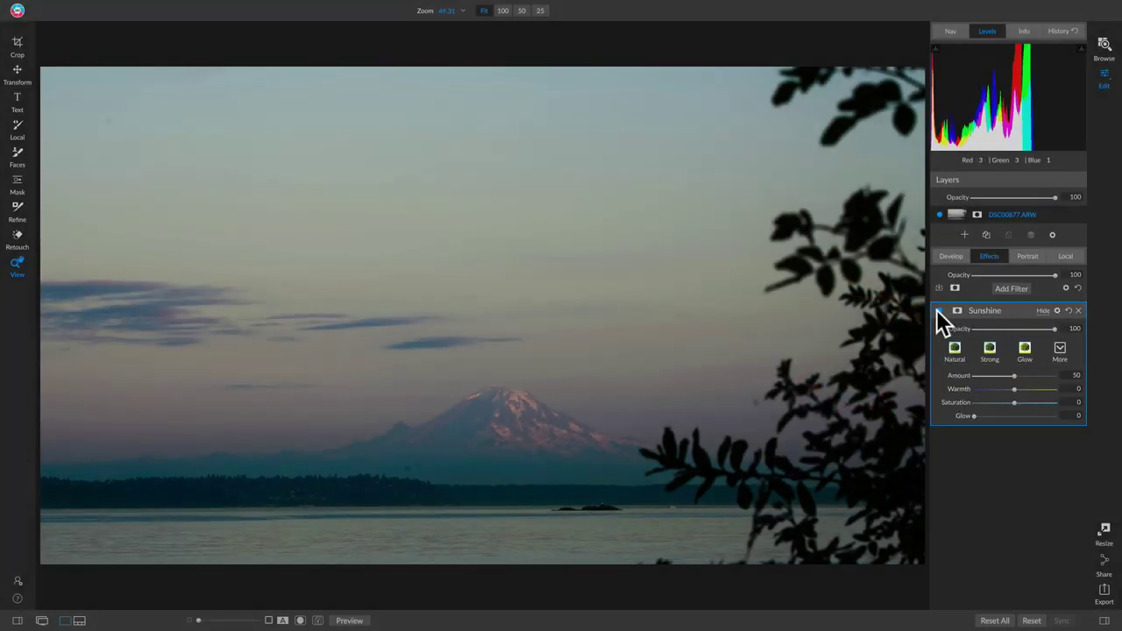
Compare the photo with and without the Sunshine filter and preview the filter's additional styles
left_click(938, 310)
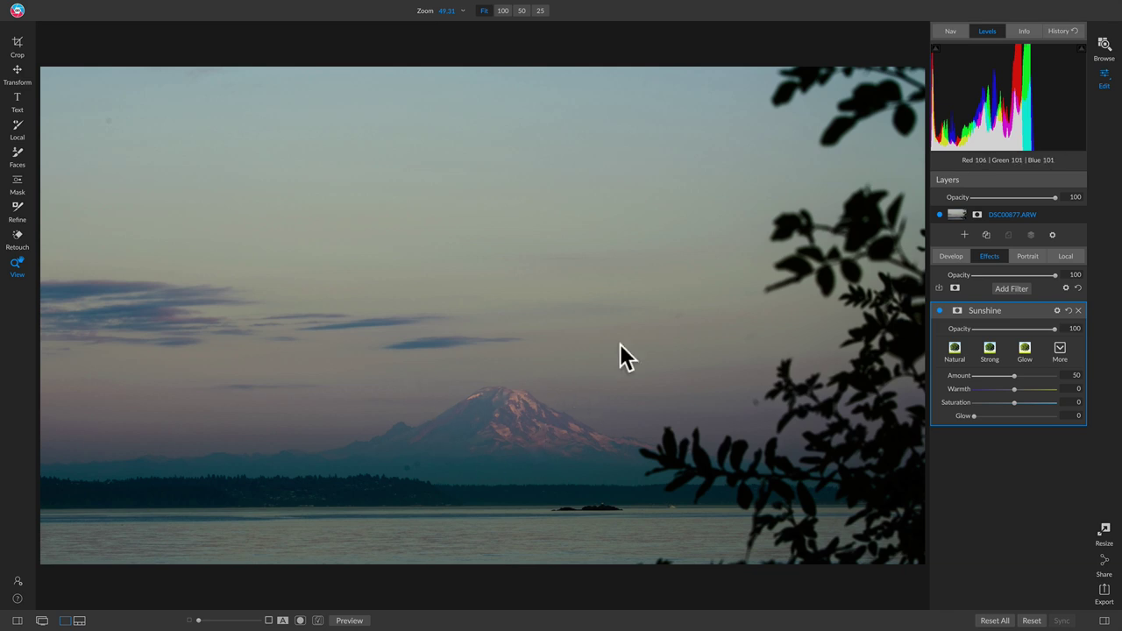
left_click(941, 312)
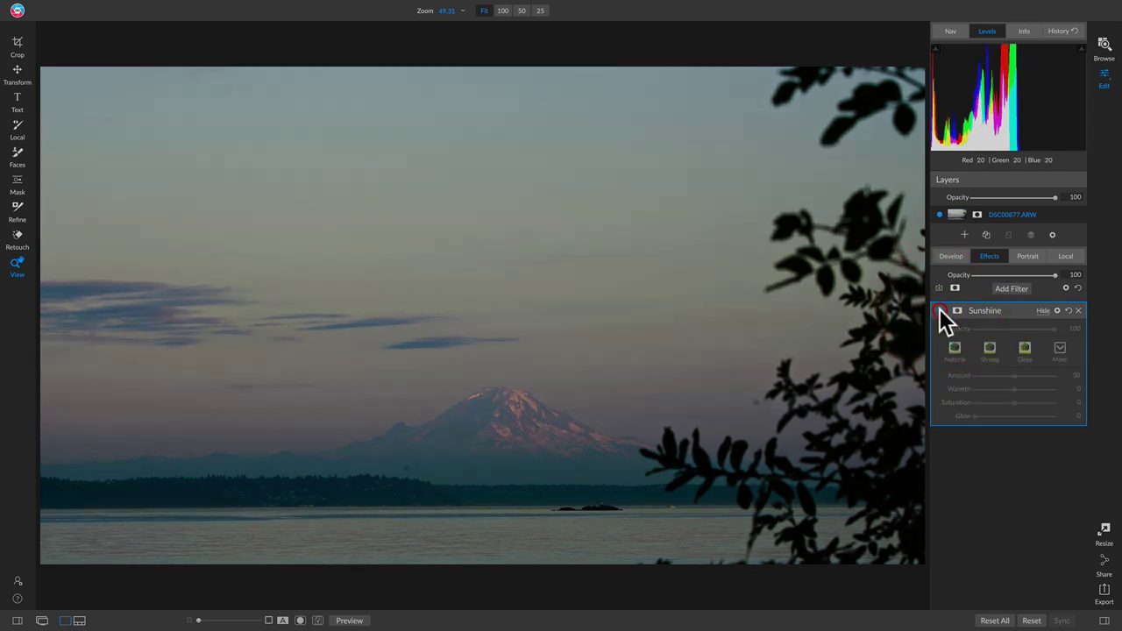
left_click(940, 311)
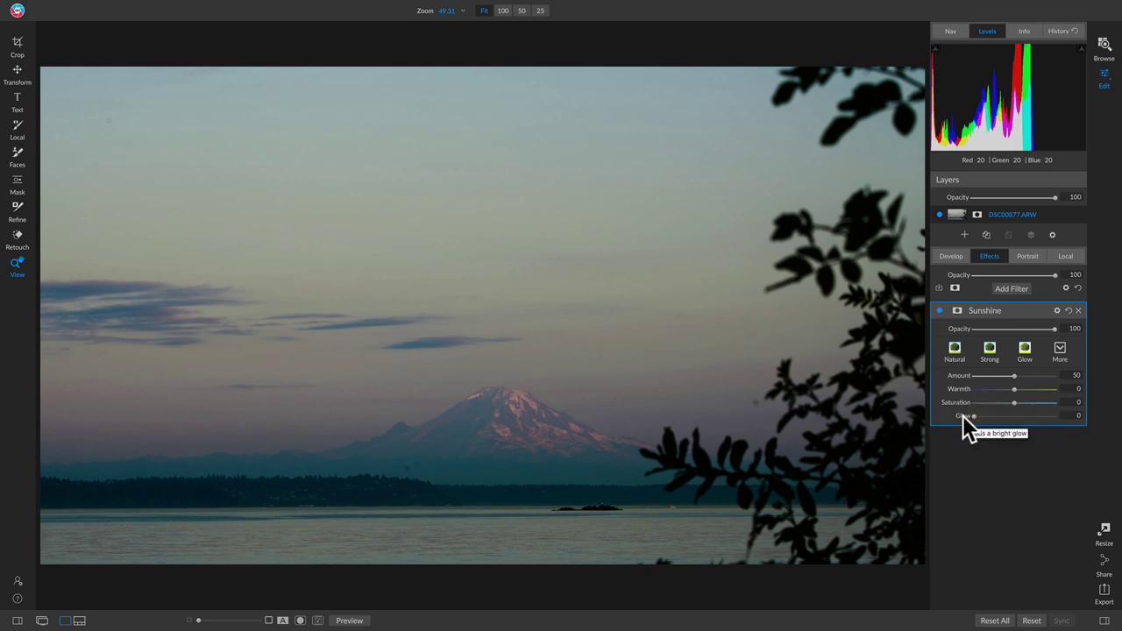
left_click(1059, 349)
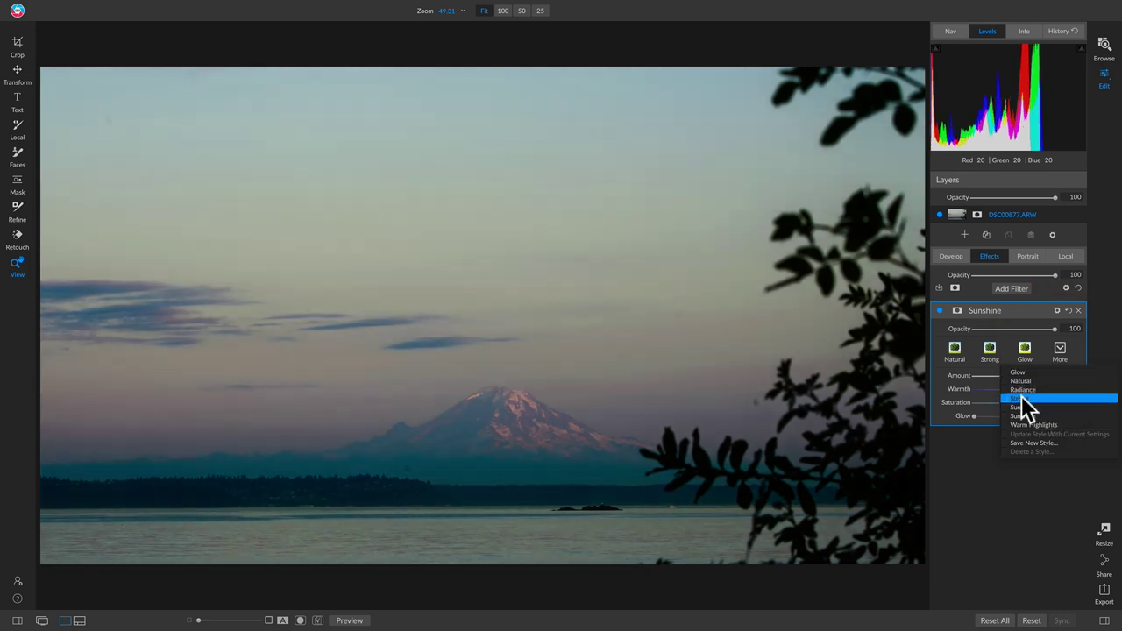
left_click(971, 438)
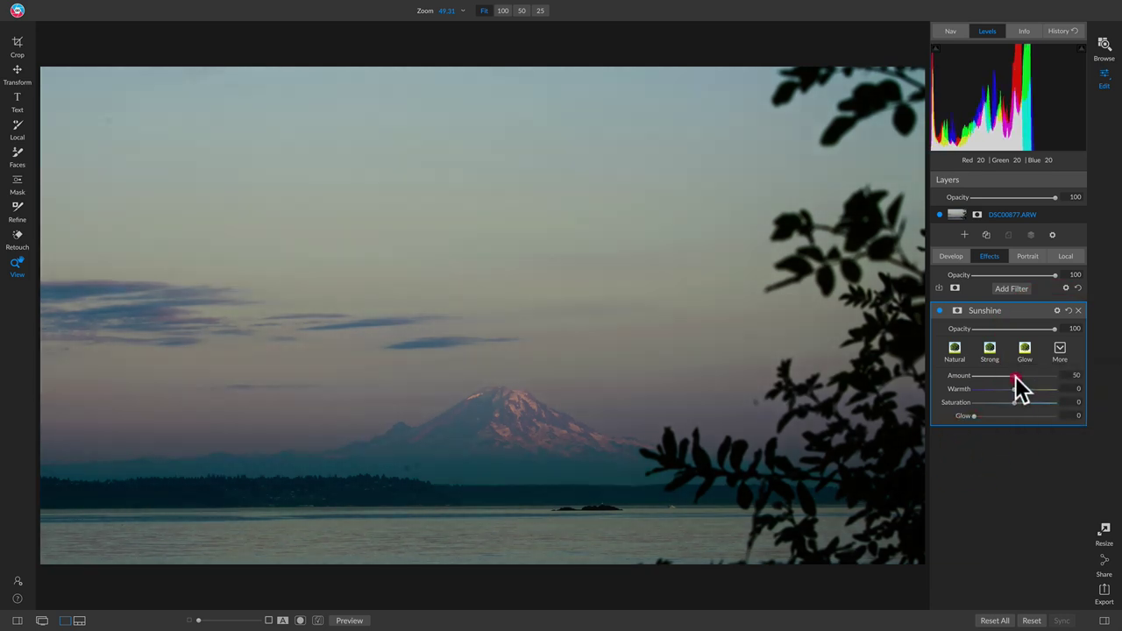
Set the Sunshine filter's Amount to 61, Warmth to 9, Saturation to 11 and Glow to 8
mouse_move(1015, 375)
left_mouse_down()
mouse_move(997, 377)
mouse_move(1025, 391)
mouse_move(1023, 408)
mouse_move(1002, 375)
mouse_move(1022, 381)
left_mouse_up()
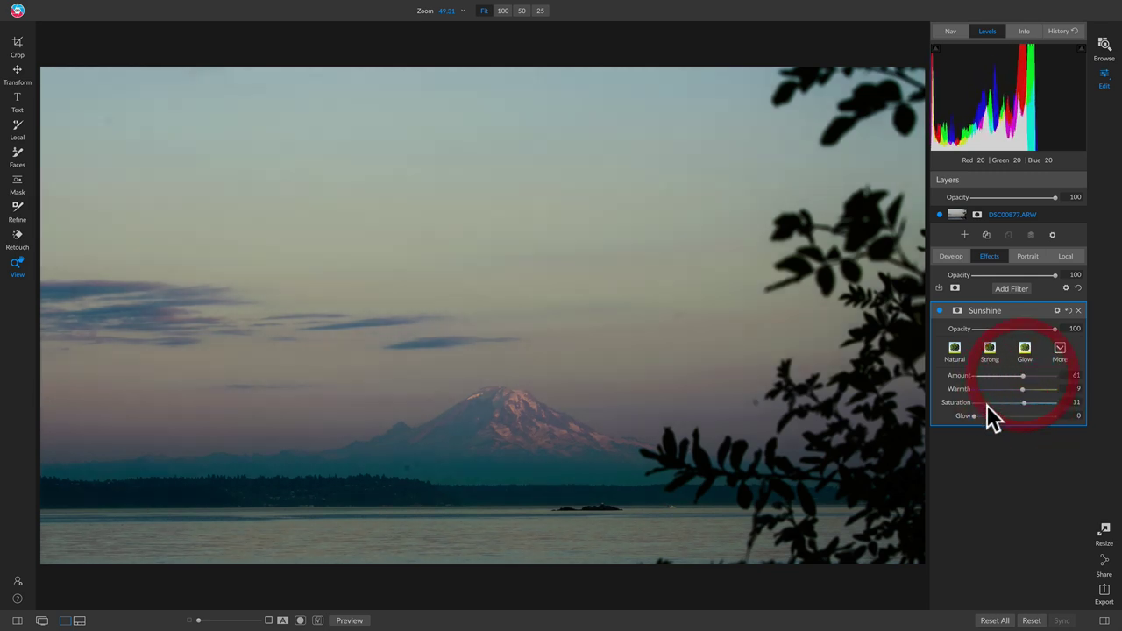
left_click_drag(973, 416, 978, 417)
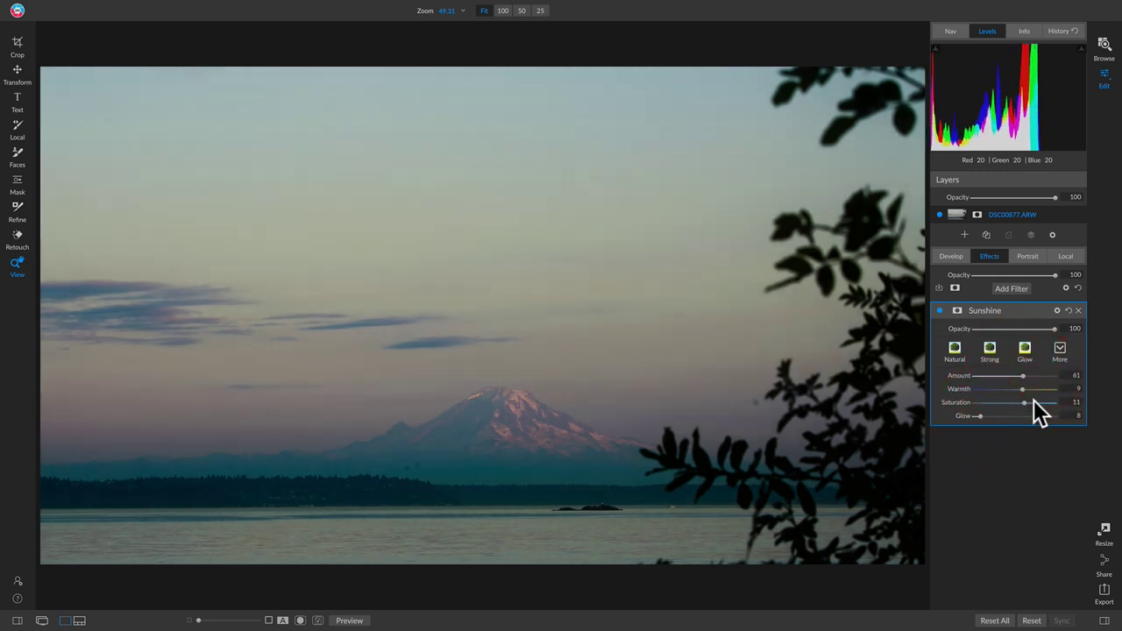
Save the Sunshine settings as a new style named "Editing Explained Fave" and select that style for the filter
left_click(1058, 354)
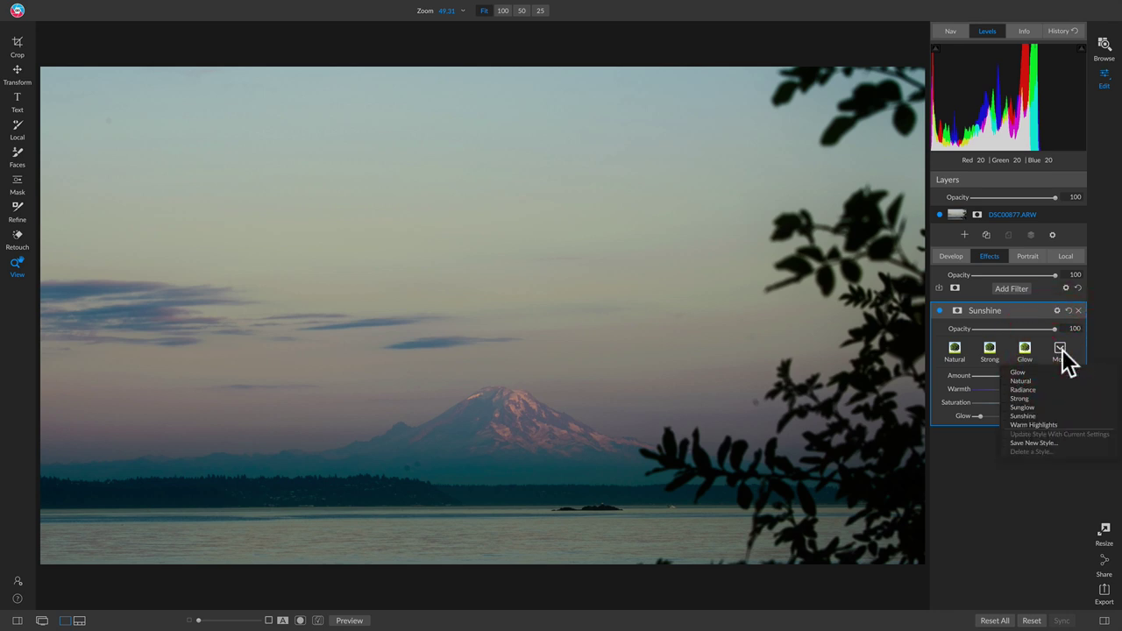
left_click(1027, 444)
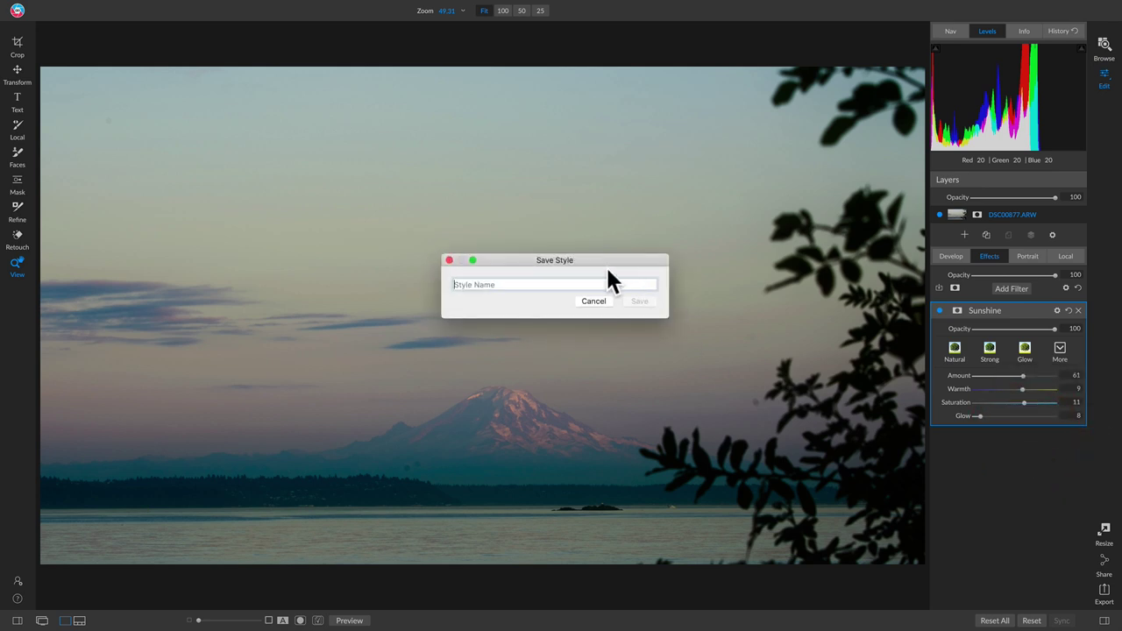
type("Editing Expl")
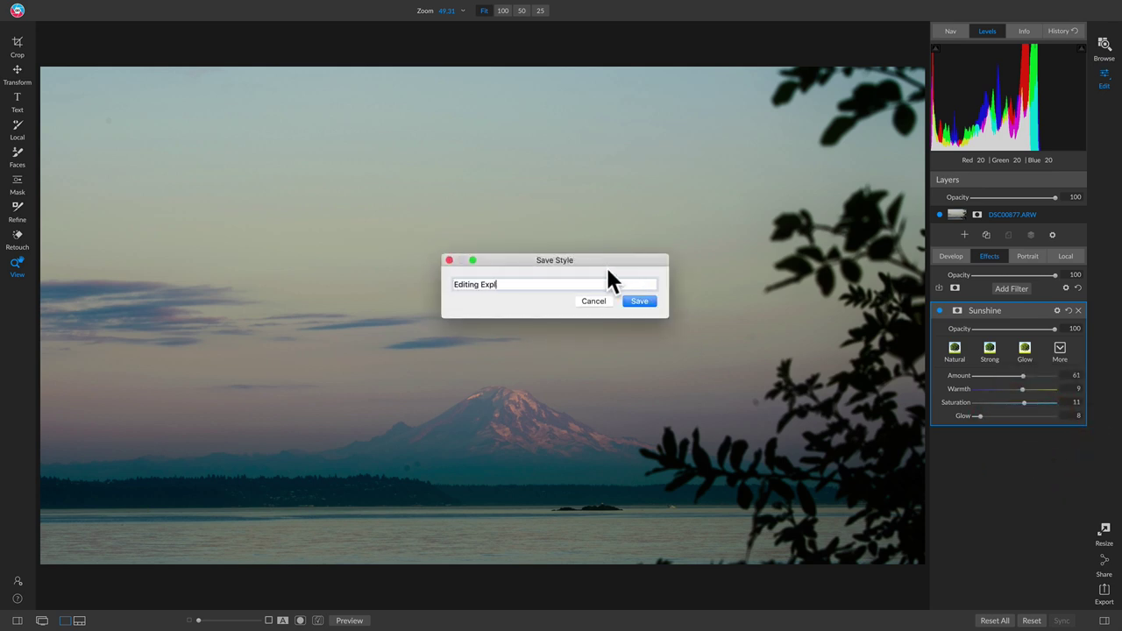
type("ained Test")
key("Return")
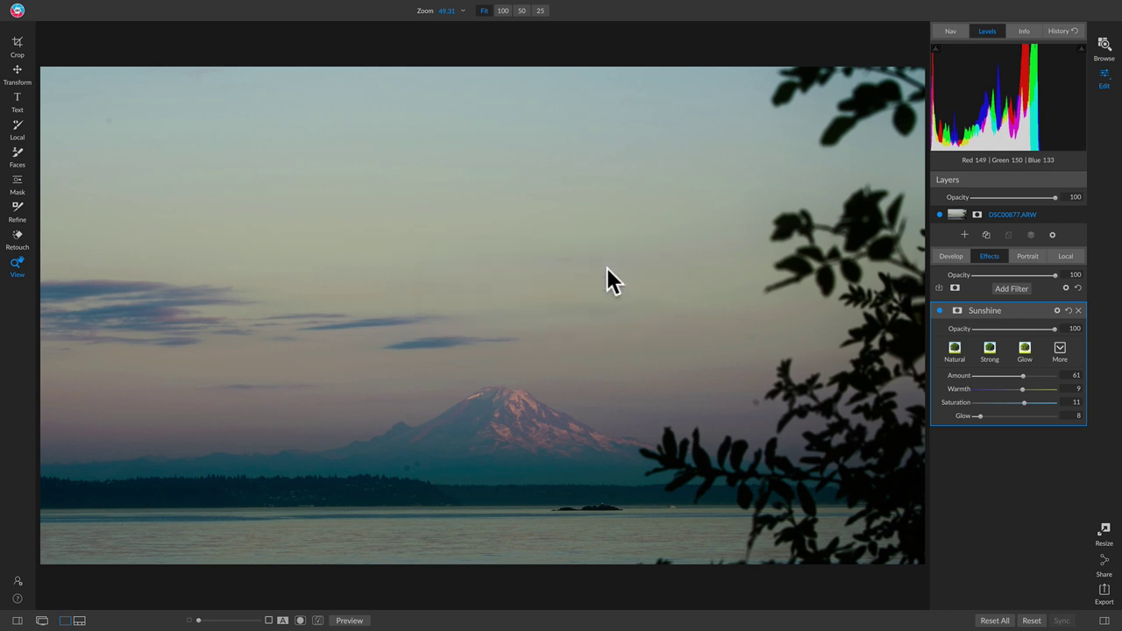
left_click(1054, 350)
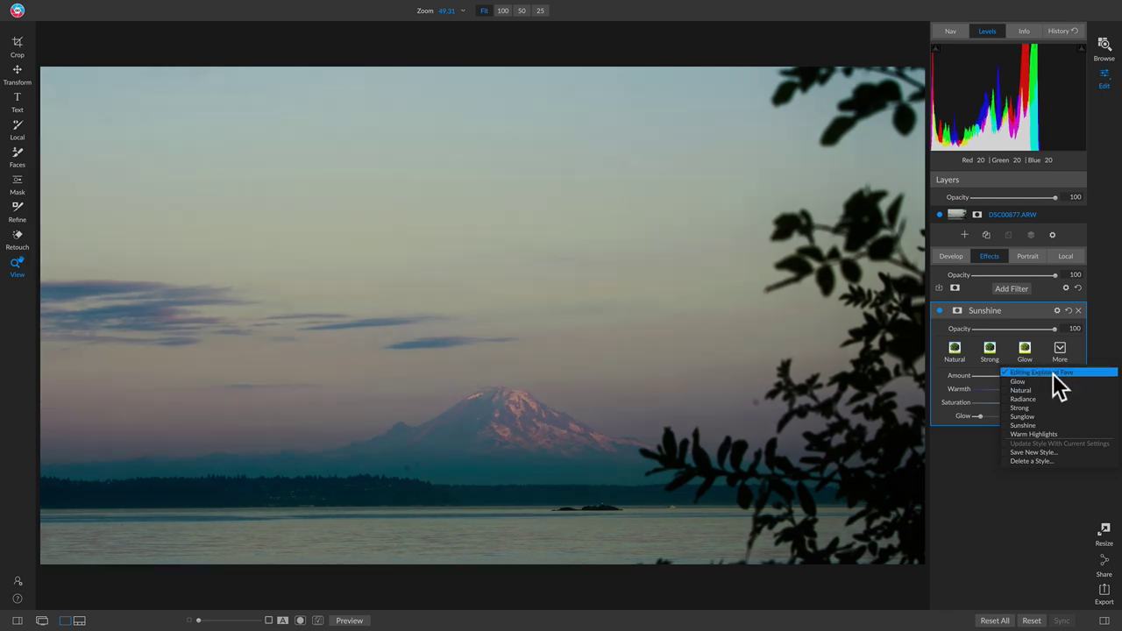
left_click(1053, 374)
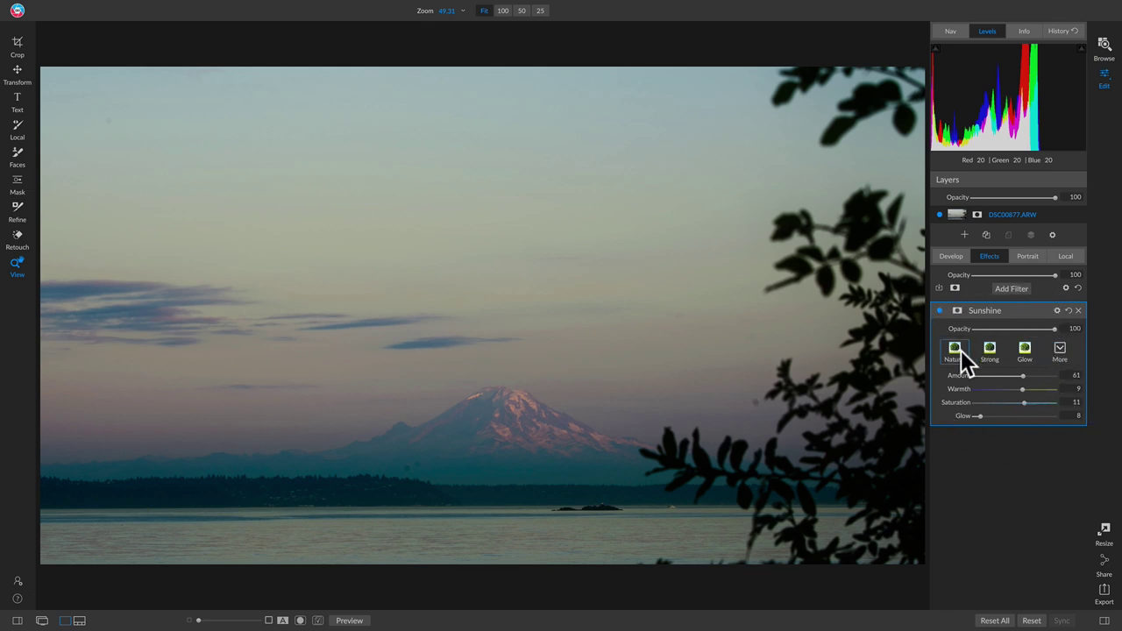
Add a Dynamic Contrast filter above Sunshine and expand the Sunshine filter's settings
left_click(1013, 285)
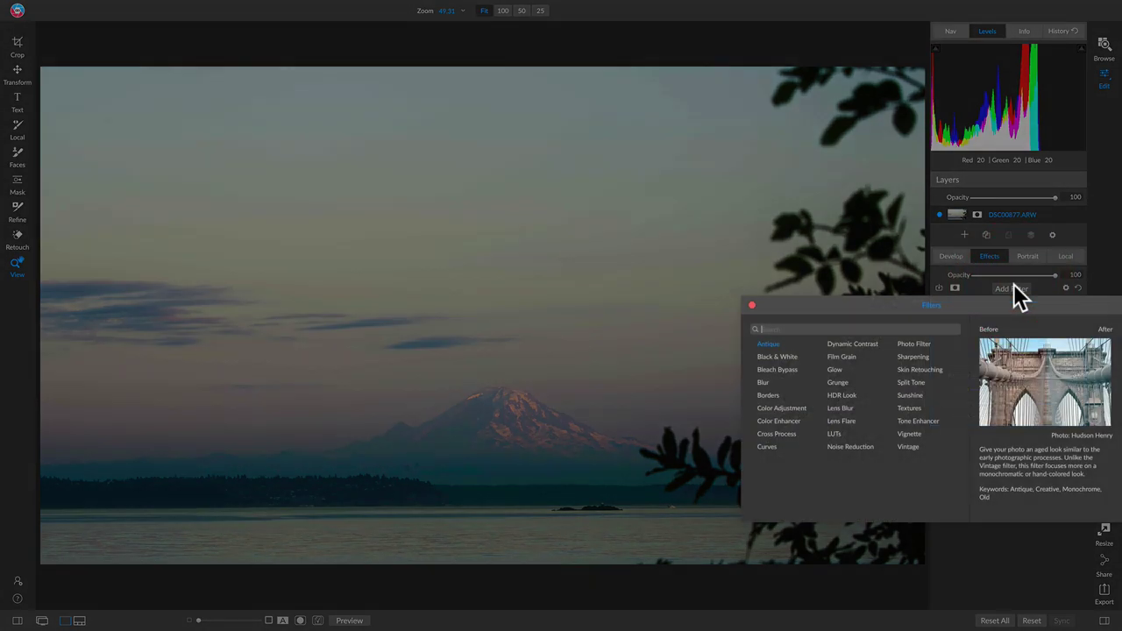
left_click(850, 345)
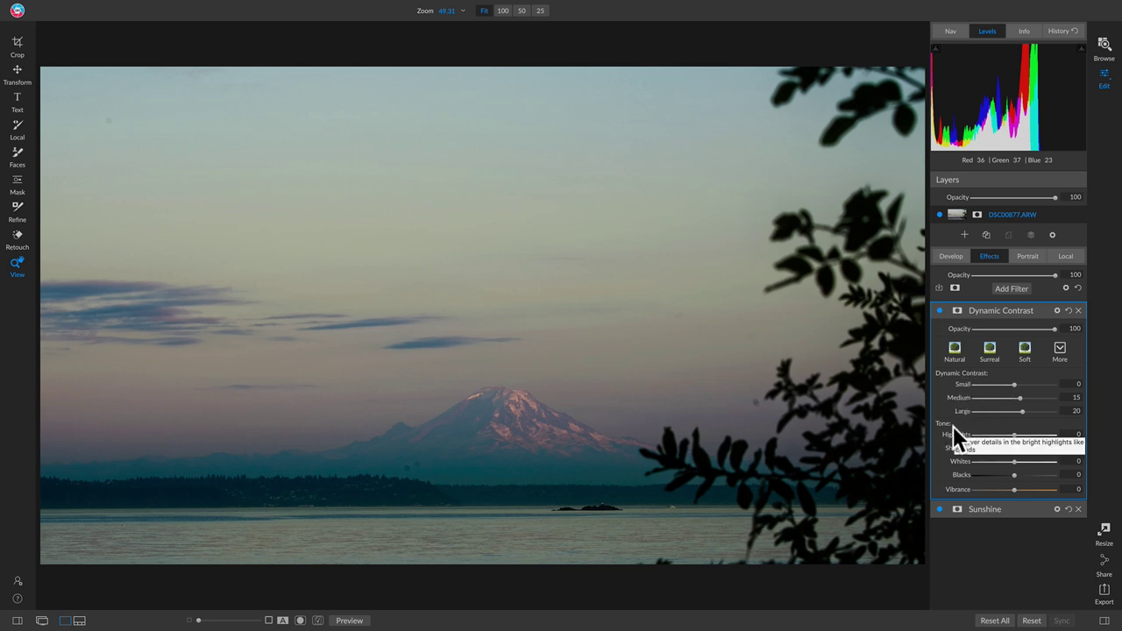
left_click(1041, 508)
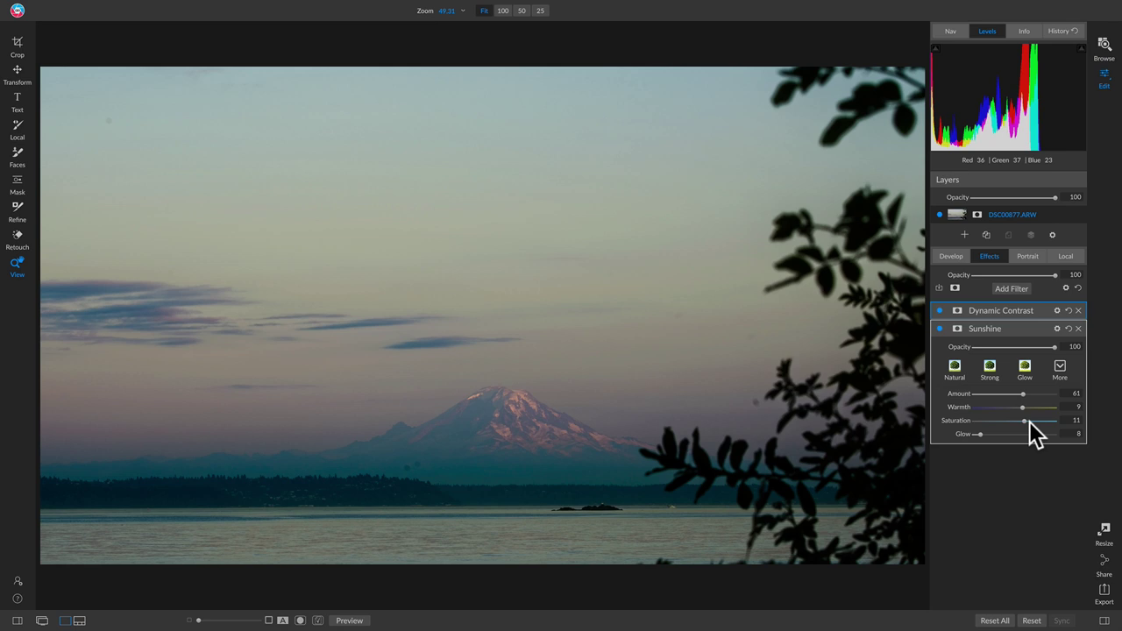
Compare the photo with its two effects filters against the original version
key("backslash")
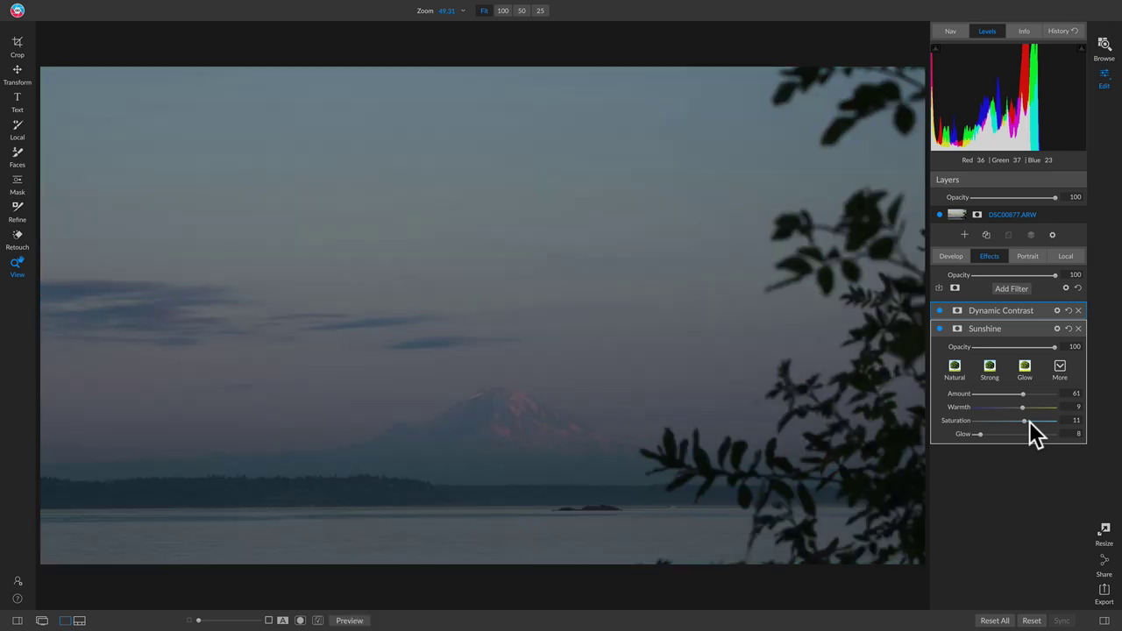
key("backslash")
key("backslash")
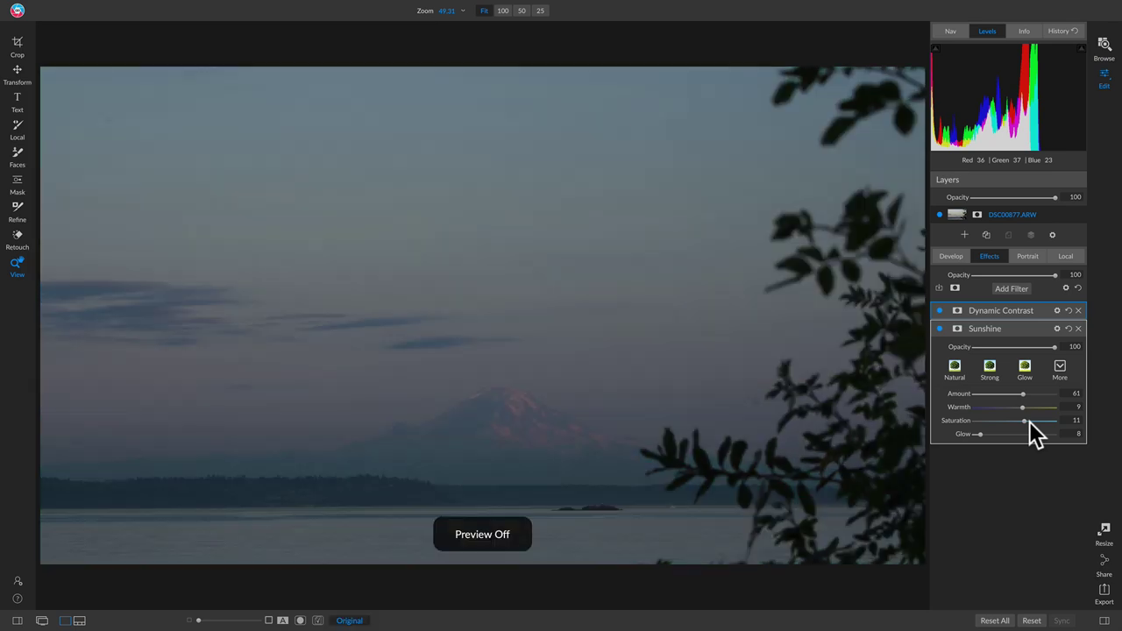
key("backslash")
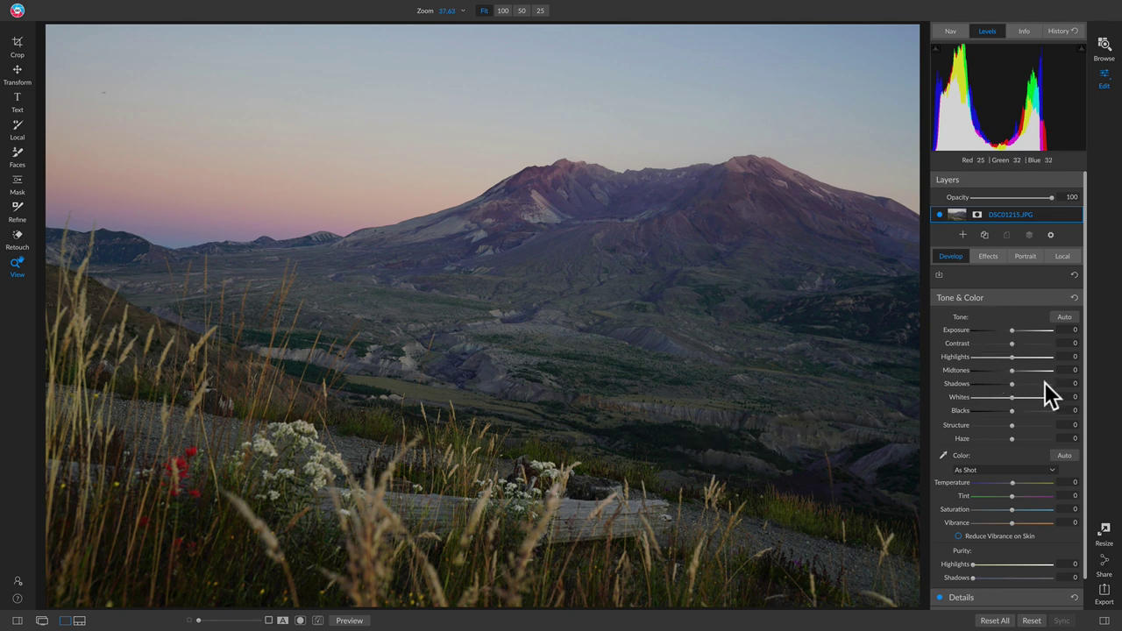
Adjust the tone of DSC01215.JPG by setting Contrast to 20, Midtones to 20, Shadows to 5 and Whites to 8
left_click_drag(1011, 369, 1014, 371)
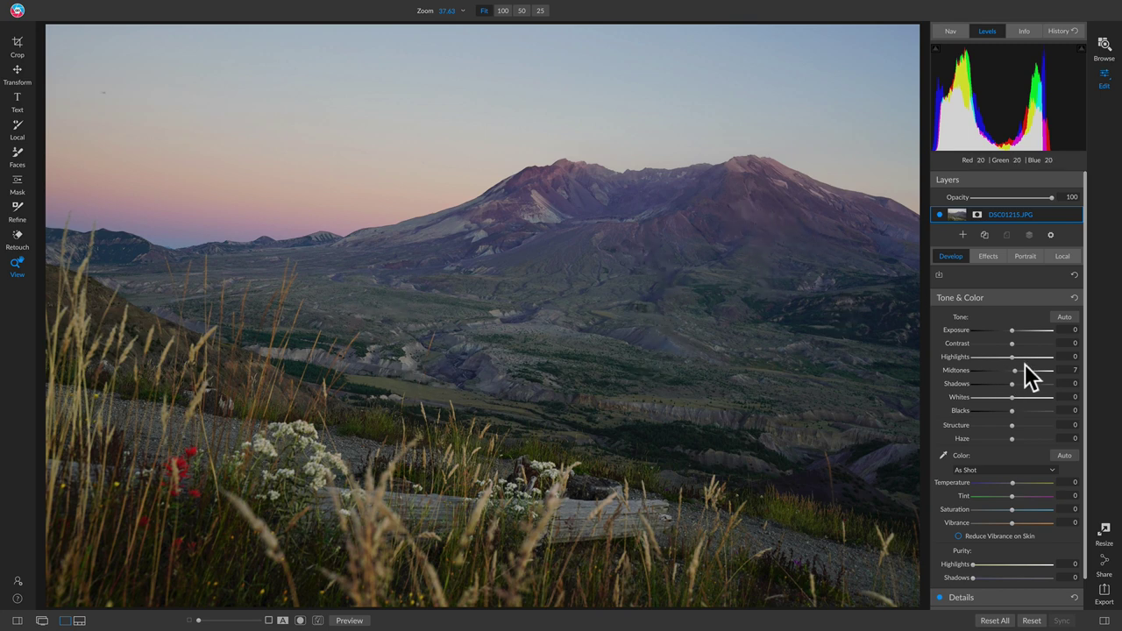
left_click_drag(1014, 370, 1017, 370)
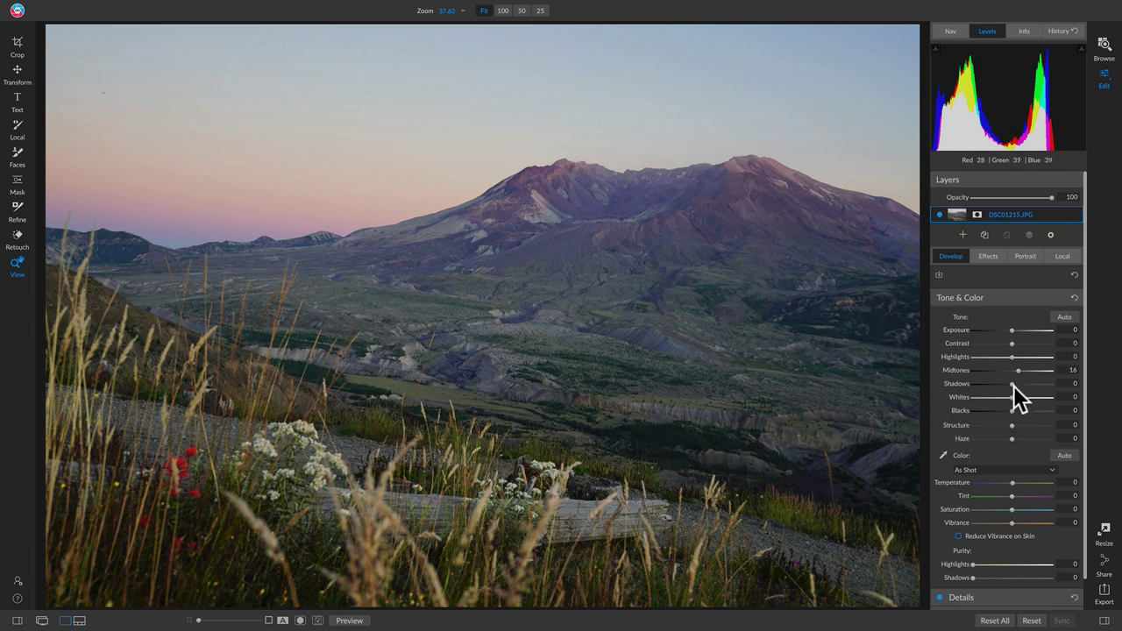
left_click_drag(1012, 388, 1014, 388)
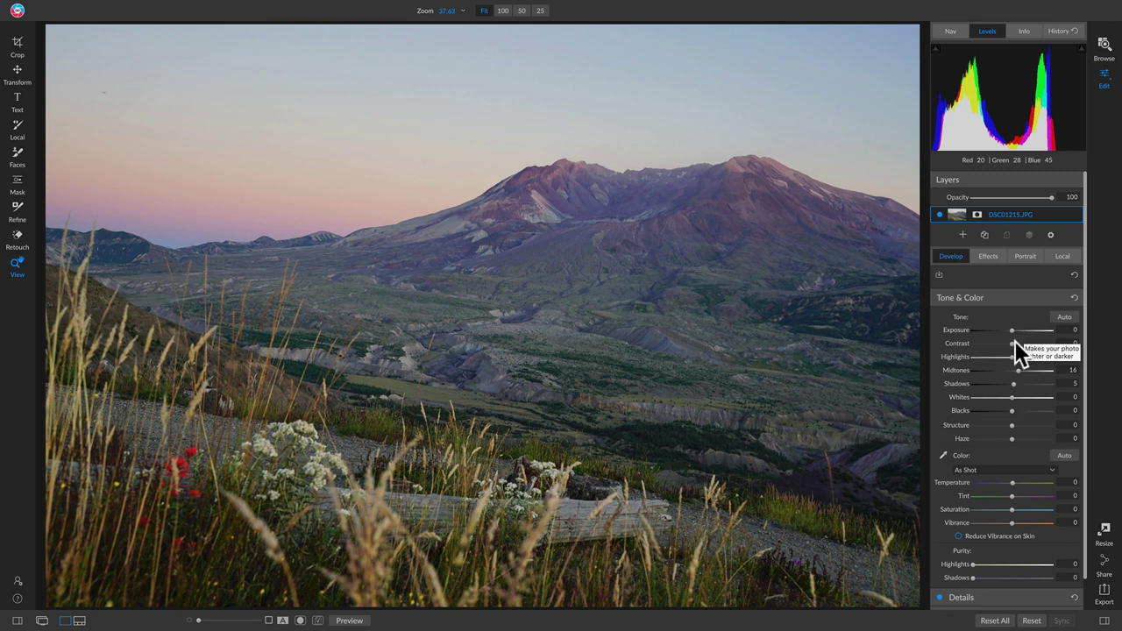
mouse_move(1012, 343)
left_mouse_down()
mouse_move(1021, 370)
mouse_move(1021, 361)
left_mouse_up()
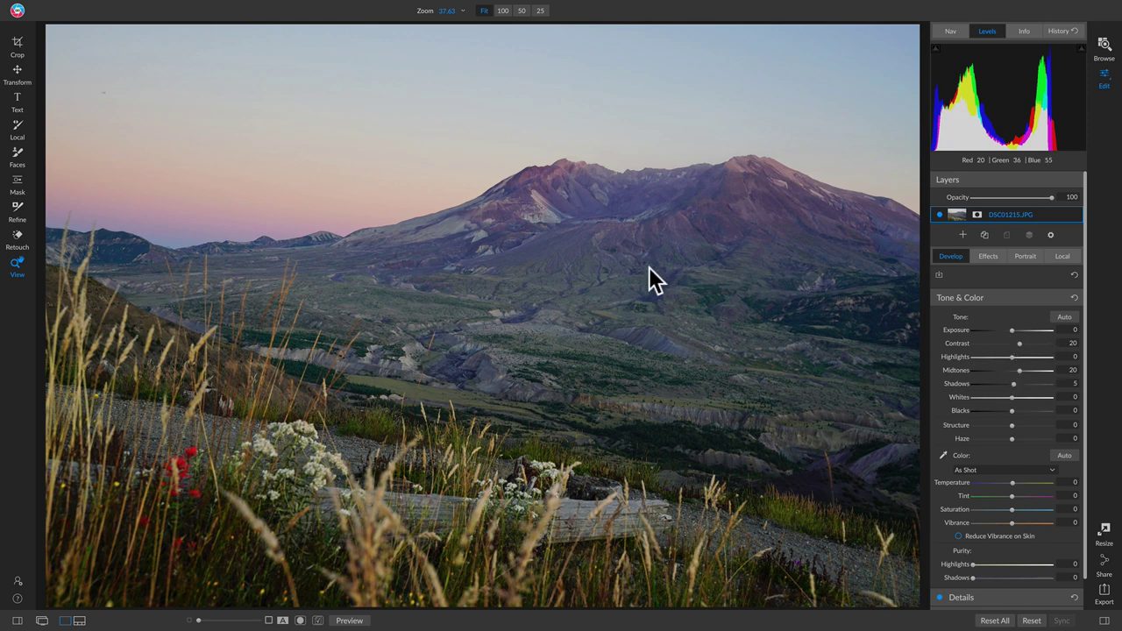
left_click_drag(1010, 397, 1015, 399)
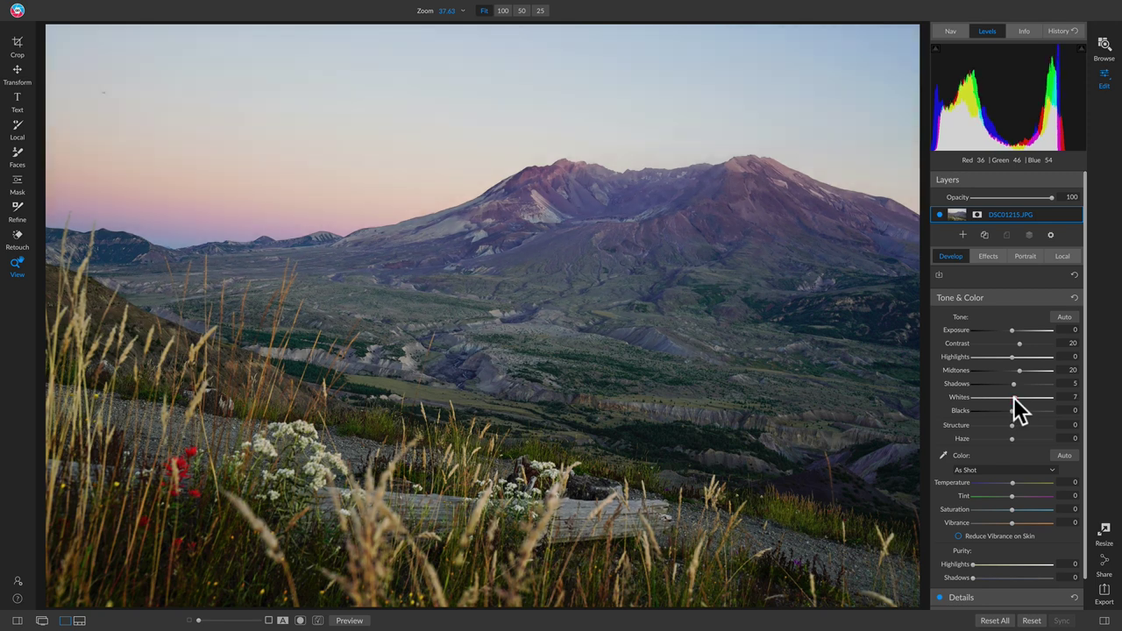
left_click_drag(1014, 397, 1015, 397)
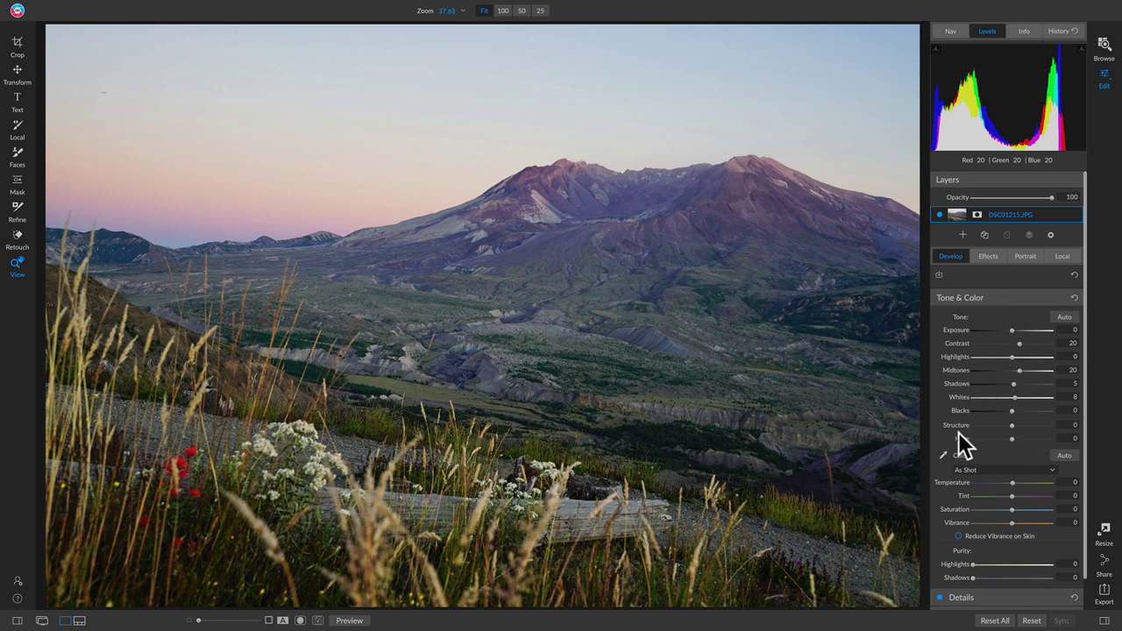
Warm the mountain photo by setting its color Temperature to 10, and compare it with the original
scroll(999, 426, "down", 1)
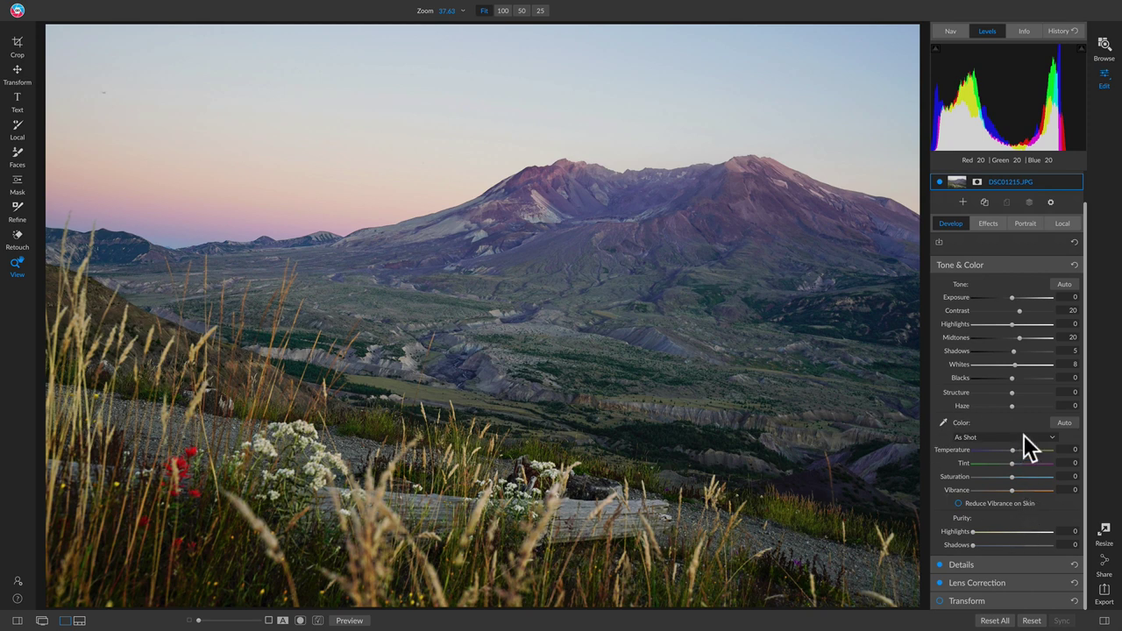
mouse_move(1011, 450)
left_mouse_down()
mouse_move(990, 452)
mouse_move(1019, 448)
left_mouse_up()
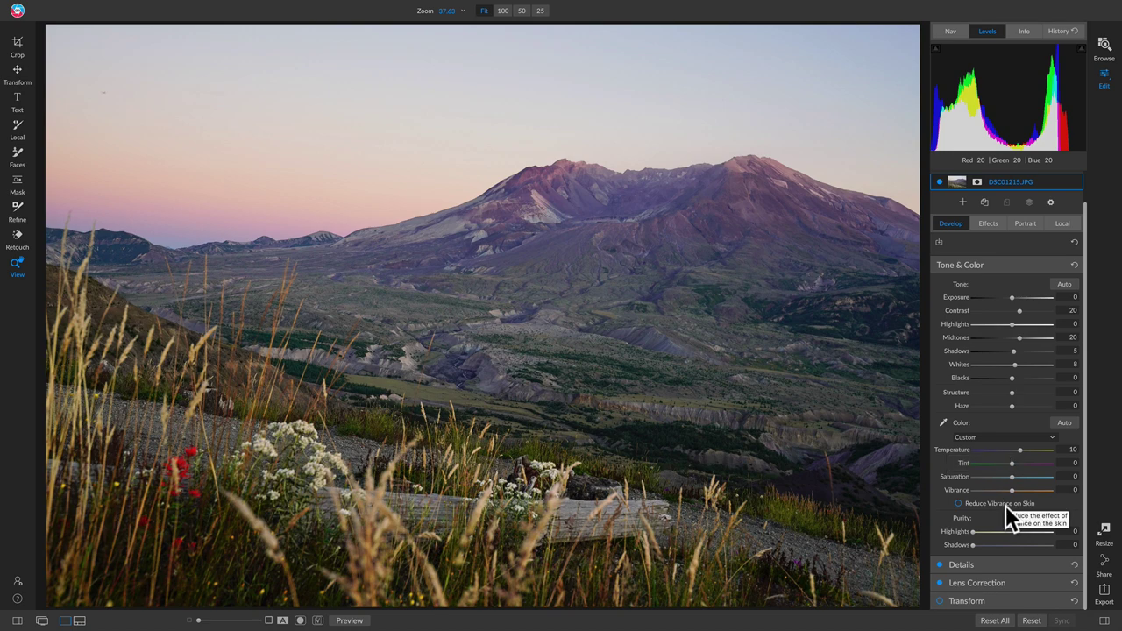
key("backslash")
key("backslash")
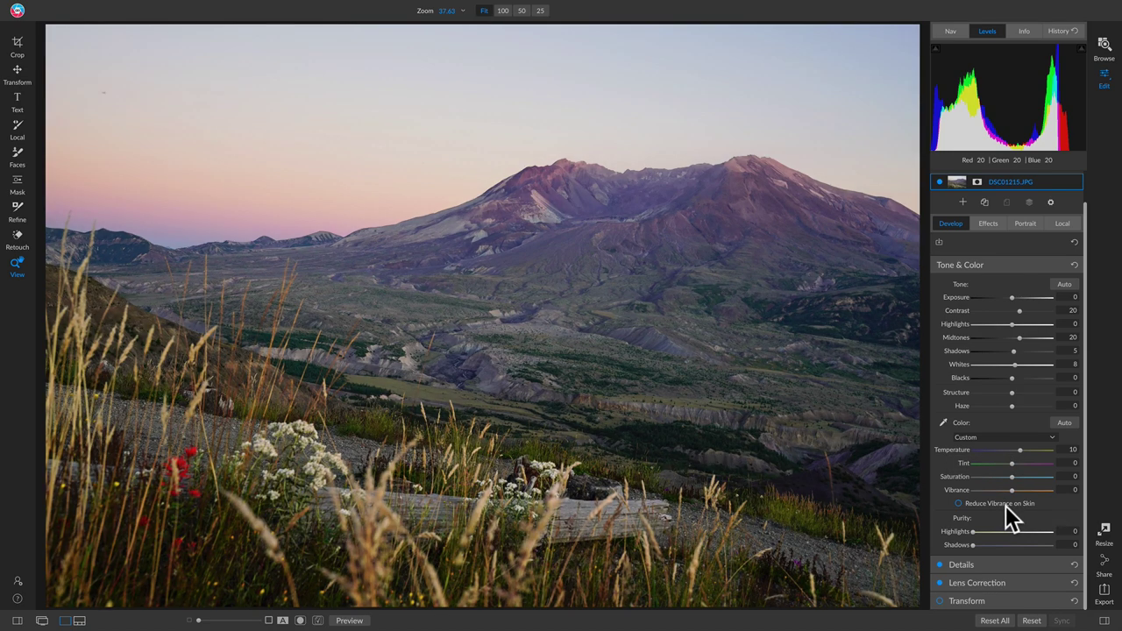
key("backslash")
key("backslash")
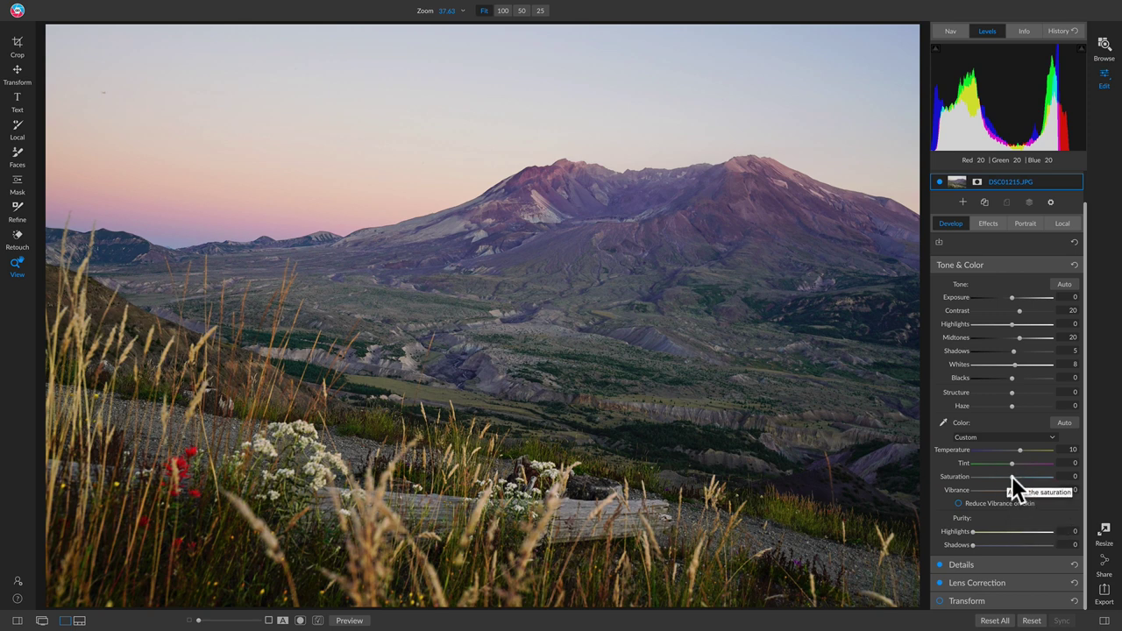
Set the mountain photo's Saturation to 13 and open its effects settings
mouse_move(1011, 476)
left_mouse_down()
mouse_move(911, 478)
mouse_move(942, 491)
mouse_move(1016, 478)
left_mouse_up()
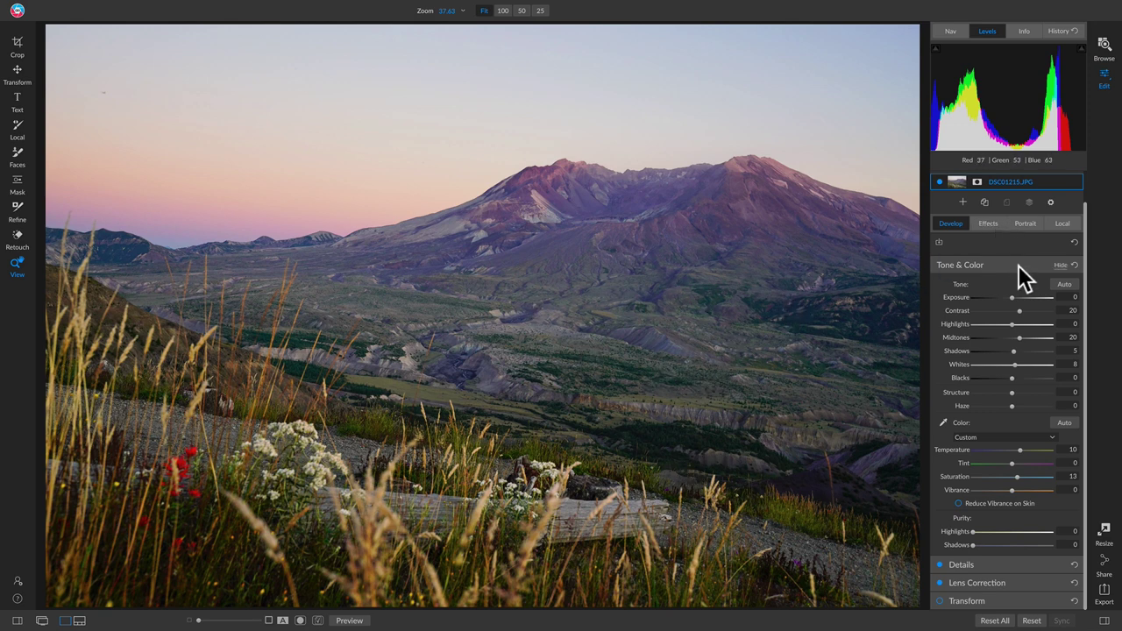
left_click(989, 226)
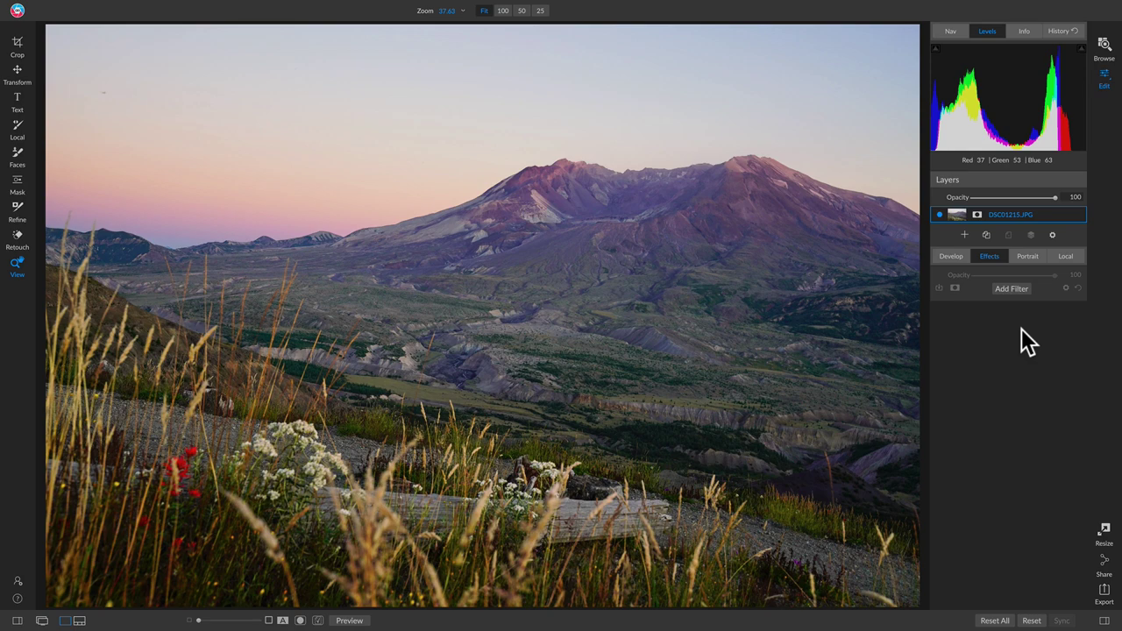
Add a Dynamic Contrast filter to the mountain photo and compare the image with and without it
left_click(1014, 288)
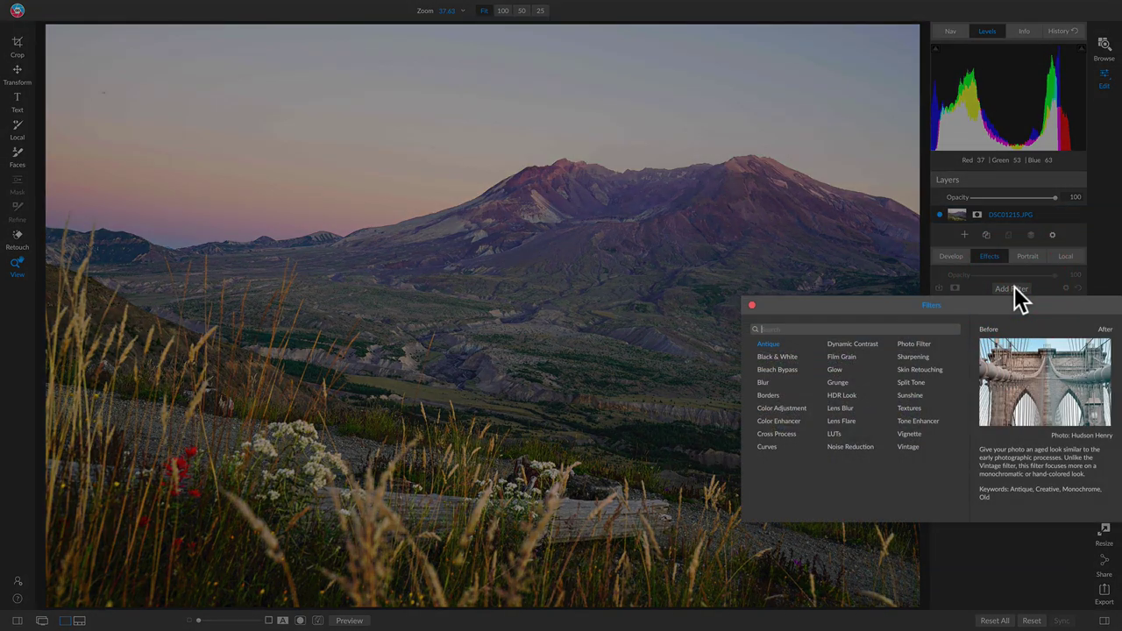
left_click(855, 344)
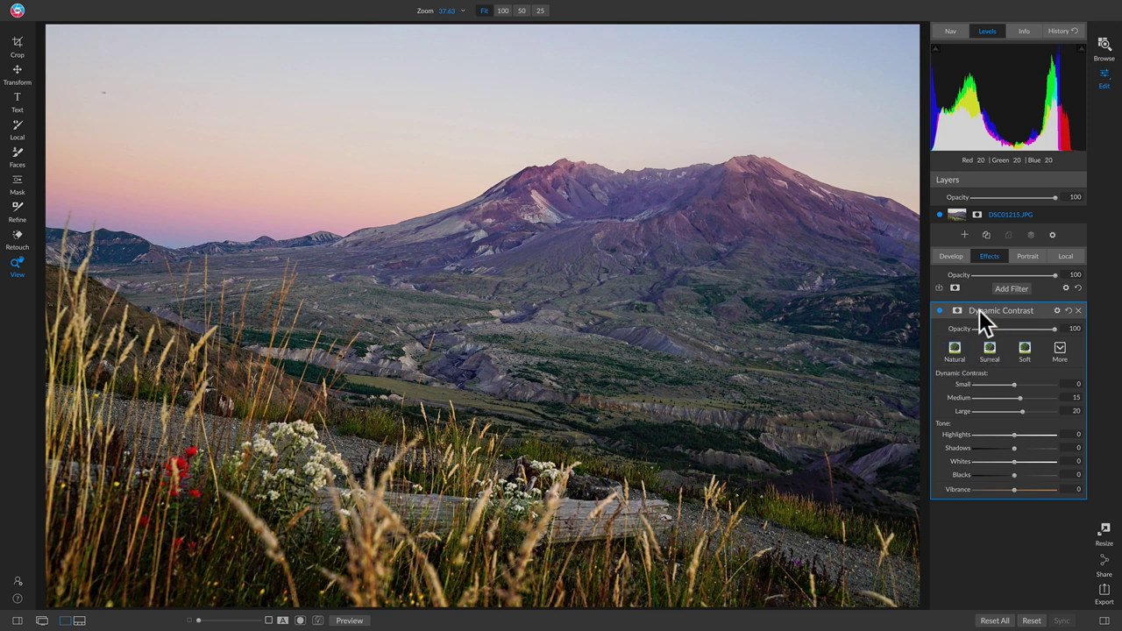
left_click(938, 310)
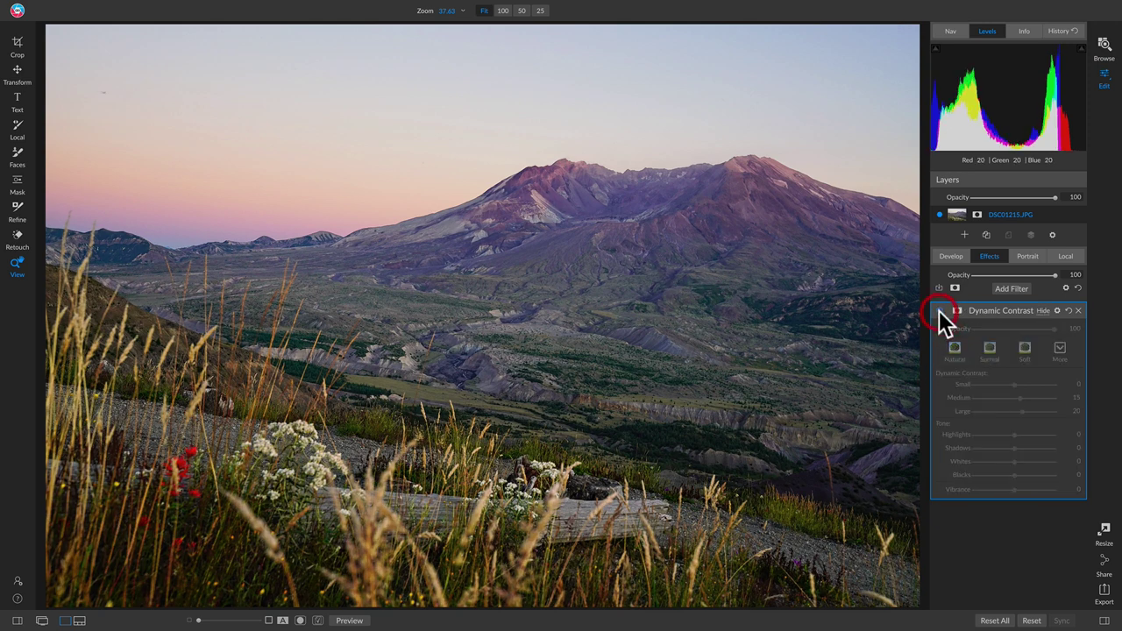
left_click(939, 310)
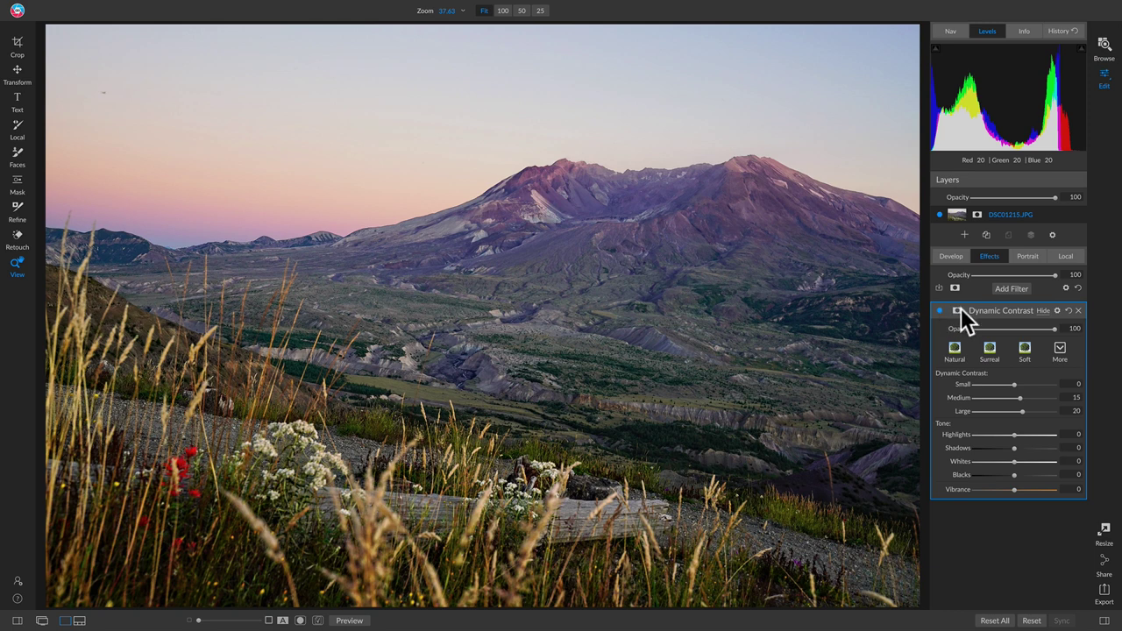
Open the Dynamic Contrast filter's mask options and invert the mask to hide the effect across the whole photo
left_click(956, 311)
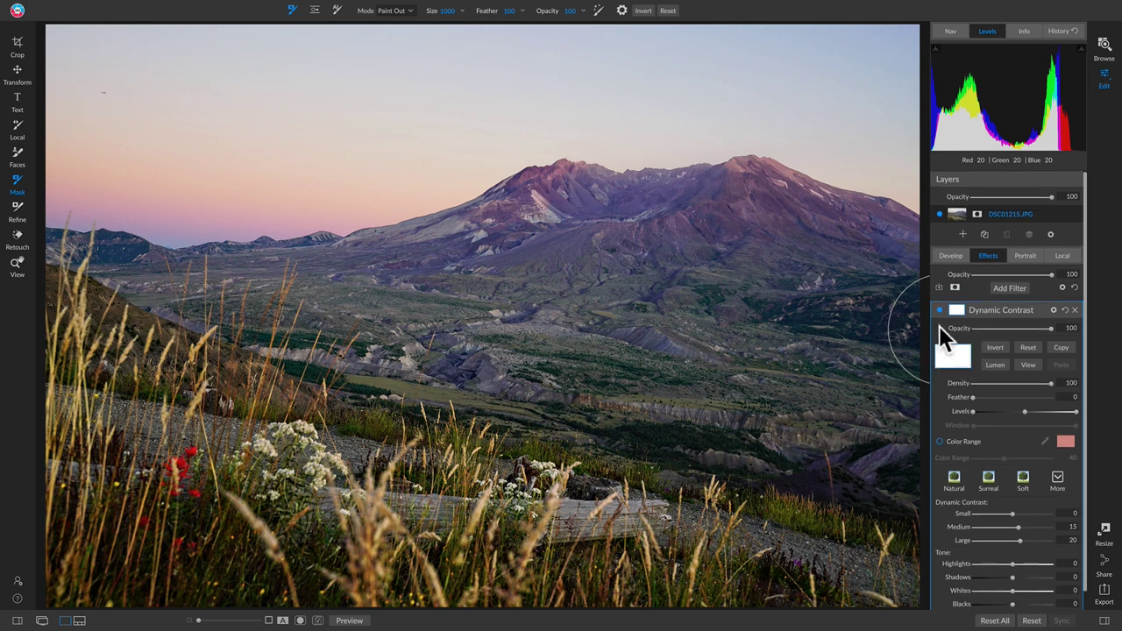
left_click(938, 311)
left_click(939, 310)
left_click(990, 348)
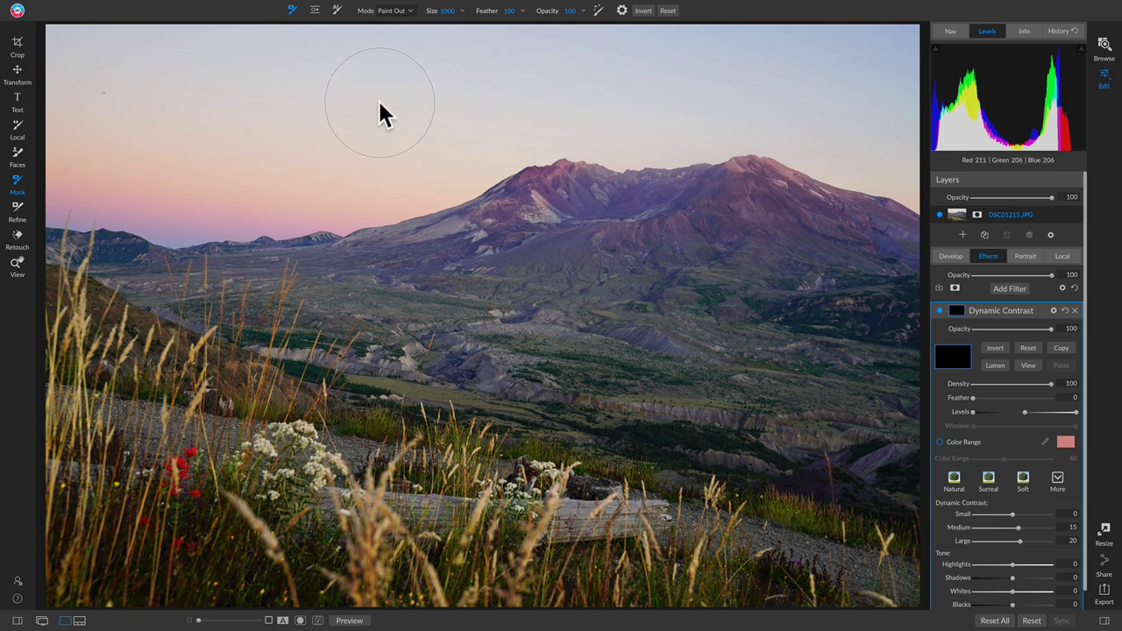
Switch the masking brush for the Dynamic Contrast filter to Paint In mode
key("x")
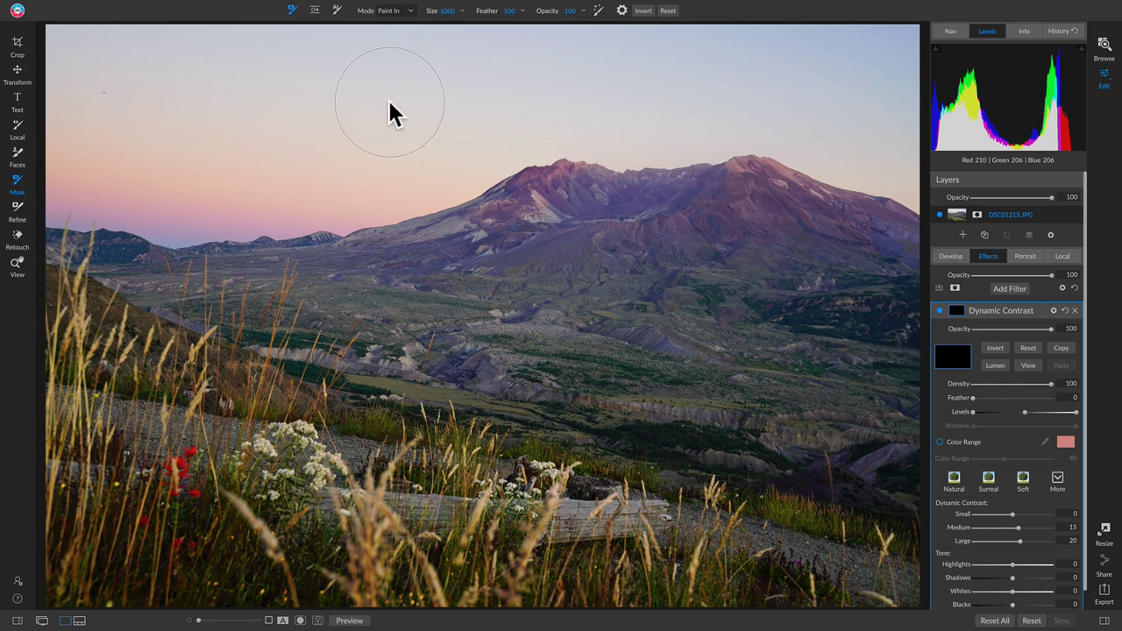
key("x")
key("x")
key("x")
key("x")
key("x")
key("x")
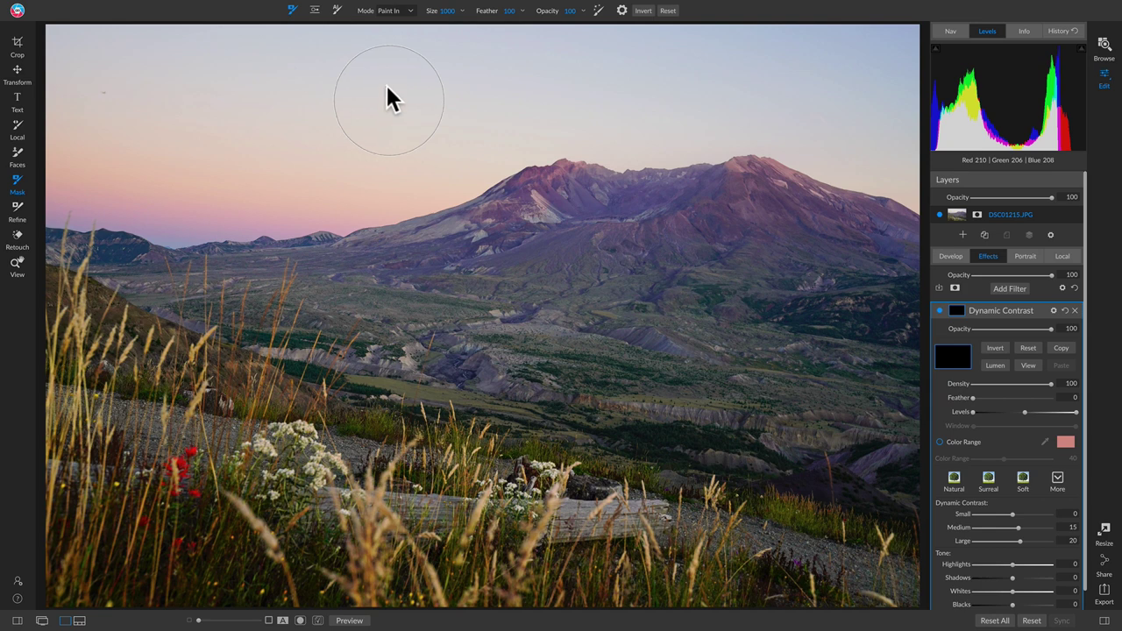
left_click(400, 11)
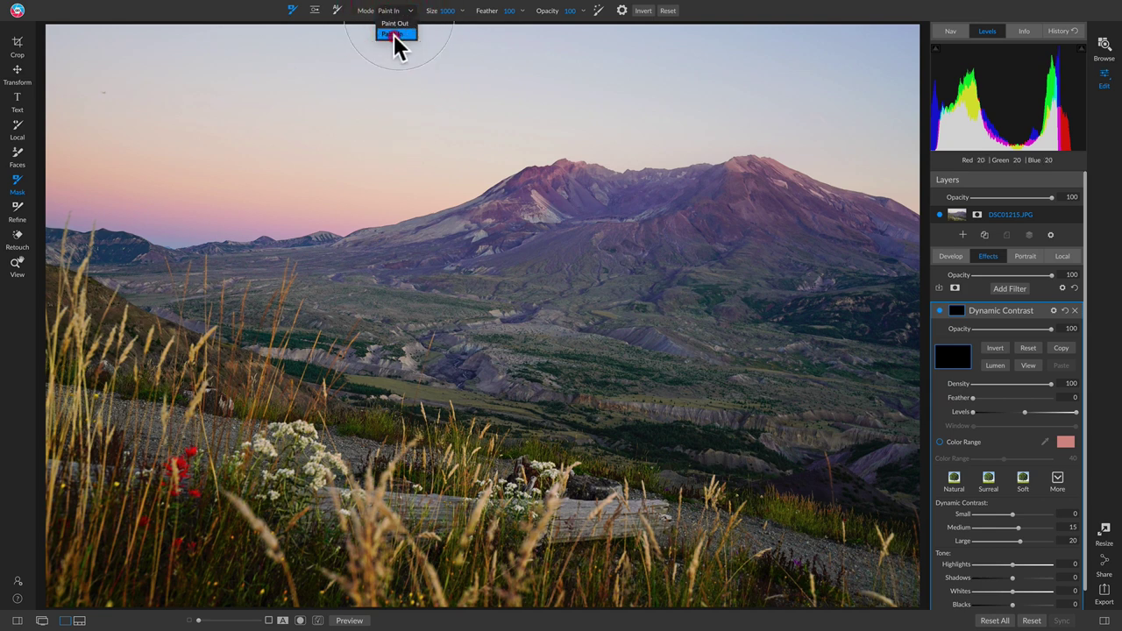
left_click(393, 34)
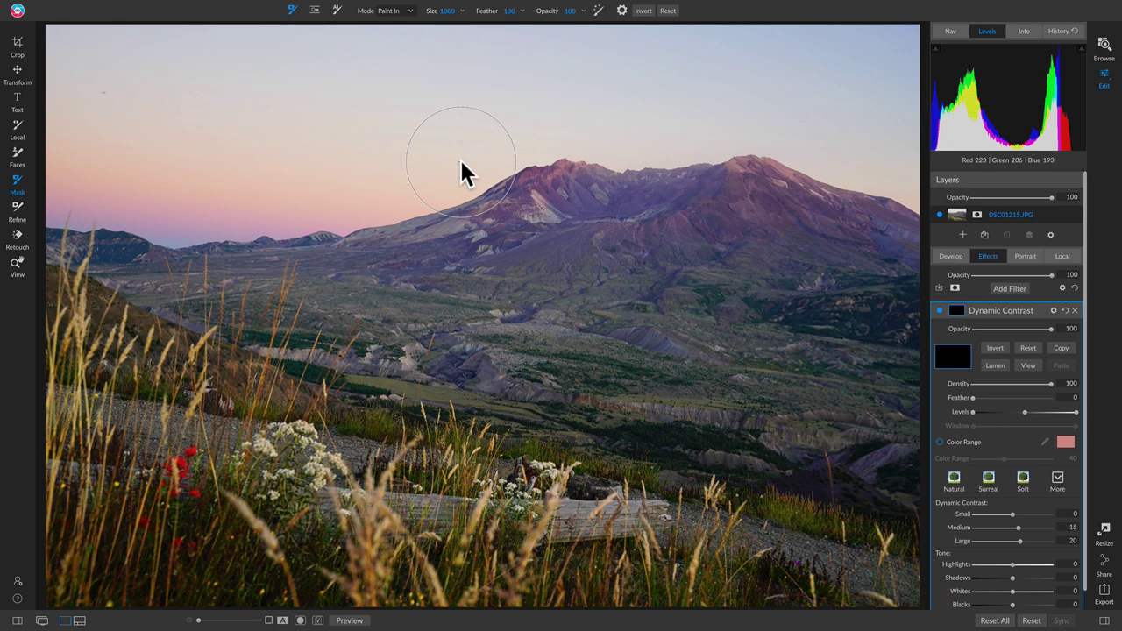
With a brush size of 1000, paint the Dynamic Contrast effect back in over the mountain and valley
key("bracketright")
key("bracketright")
key("bracketright")
key("bracketright")
key("bracketright")
key("bracketright")
key("bracketright")
key("bracketright")
key("bracketright")
key("bracketleft")
key("bracketleft")
key("bracketleft")
key("bracketleft")
key("bracketleft")
key("bracketleft")
key("bracketleft")
key("bracketleft")
key("bracketleft")
key("bracketleft")
key("bracketright")
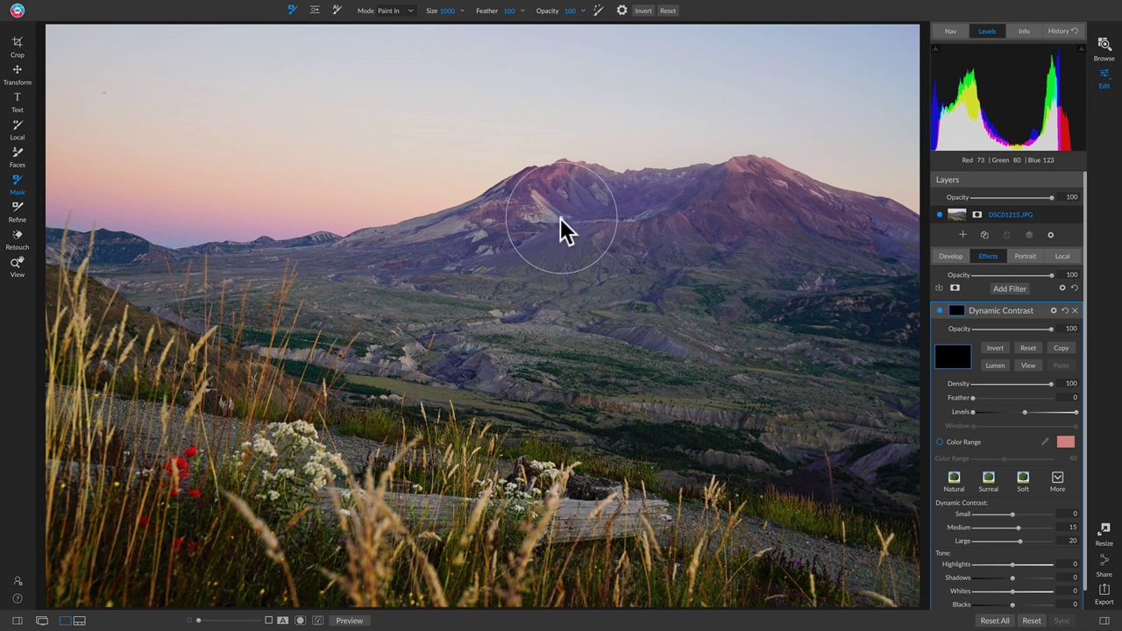
mouse_move(560, 218)
left_mouse_down()
mouse_move(620, 206)
mouse_move(546, 221)
mouse_move(559, 211)
mouse_move(540, 211)
mouse_move(469, 237)
mouse_move(696, 190)
mouse_move(775, 193)
mouse_move(866, 234)
mouse_move(899, 276)
mouse_move(892, 312)
mouse_move(718, 263)
mouse_move(807, 310)
mouse_move(879, 308)
mouse_move(853, 485)
mouse_move(872, 492)
mouse_move(550, 398)
mouse_move(334, 314)
mouse_move(85, 242)
mouse_move(62, 221)
mouse_move(221, 255)
mouse_move(433, 202)
mouse_move(570, 214)
mouse_move(410, 292)
mouse_move(203, 276)
mouse_move(472, 283)
mouse_move(669, 267)
mouse_move(762, 283)
mouse_move(750, 348)
mouse_move(618, 315)
mouse_move(424, 317)
mouse_move(629, 217)
mouse_move(458, 254)
mouse_move(427, 288)
mouse_move(614, 287)
mouse_move(826, 313)
mouse_move(840, 290)
mouse_move(801, 251)
mouse_move(346, 324)
mouse_move(786, 403)
mouse_move(904, 468)
left_mouse_up()
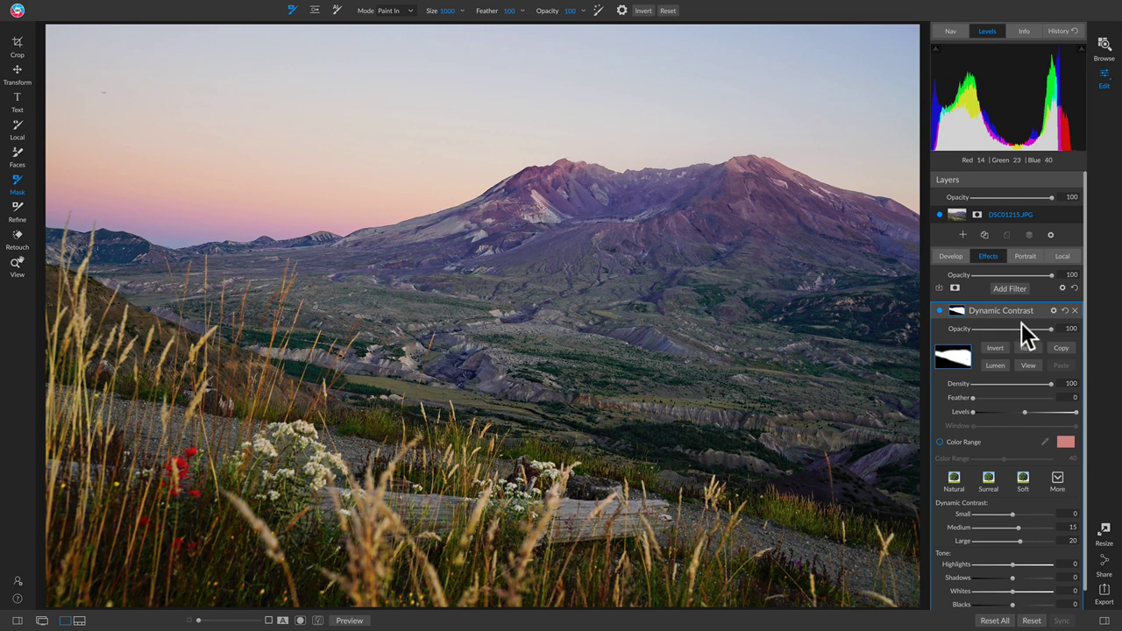
Inspect the painted mask in black and white, and compare the photo with and without the masked Dynamic Contrast filter
left_click(1028, 364)
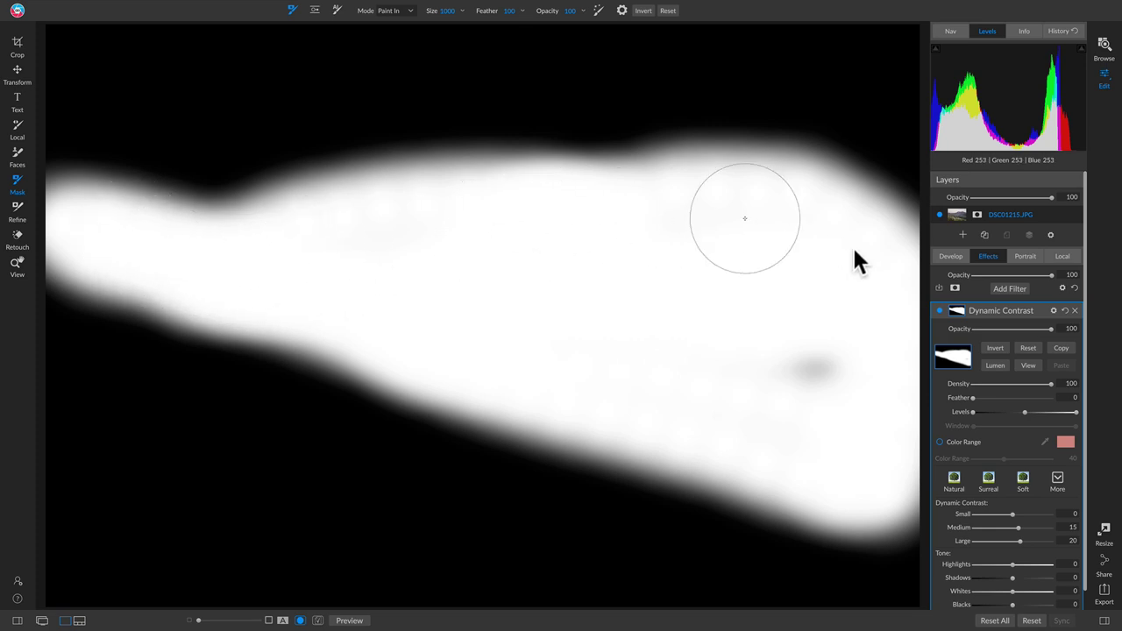
left_click(1032, 364)
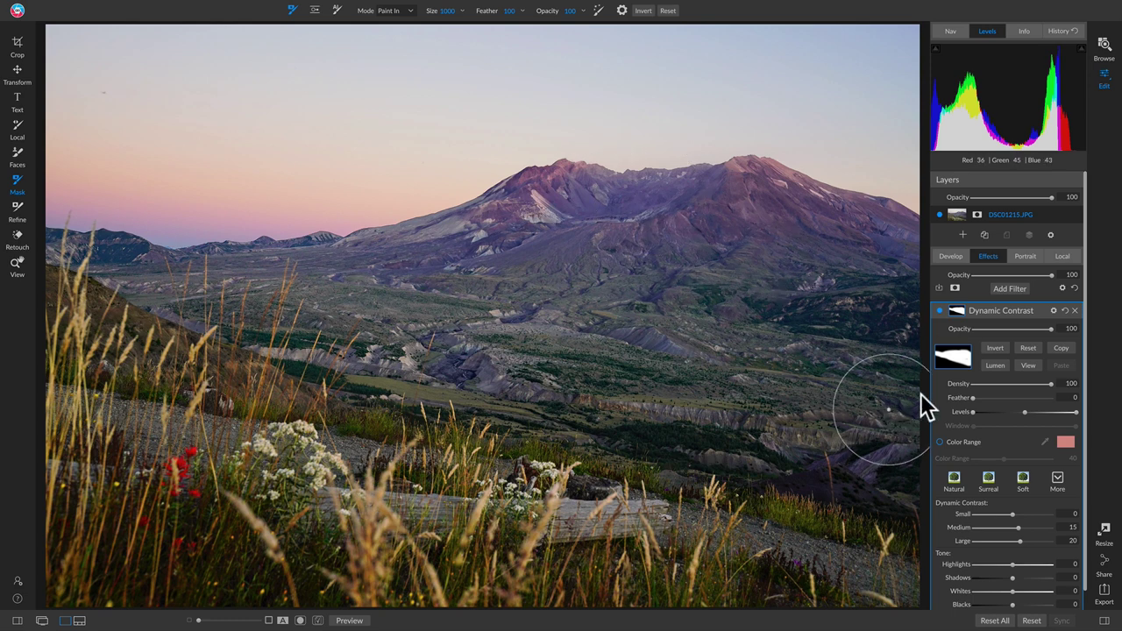
left_click(939, 310)
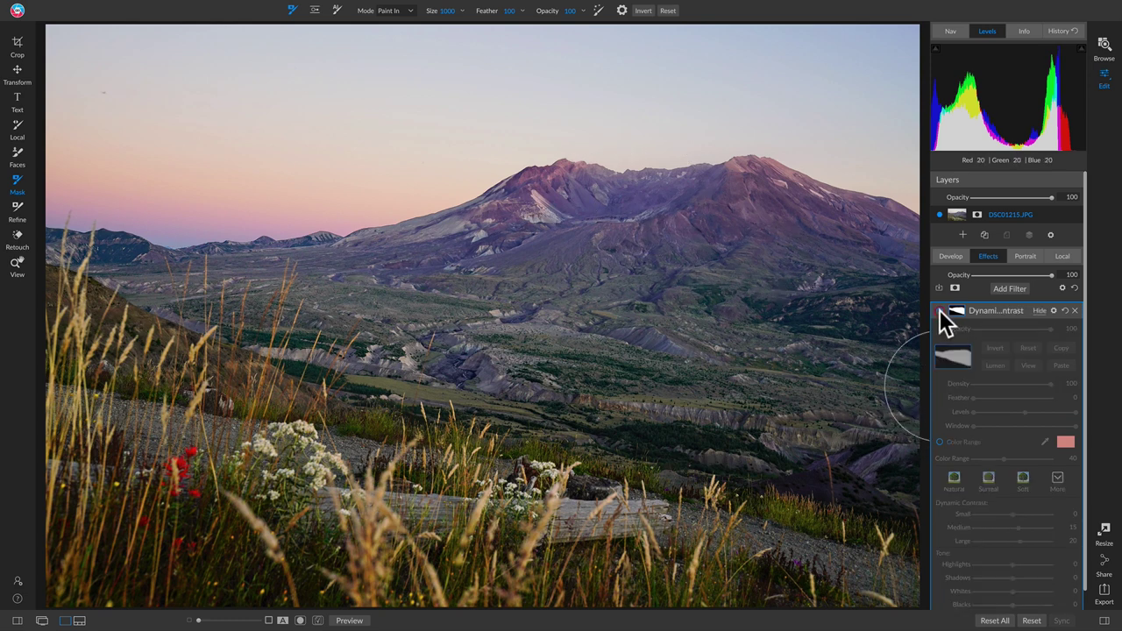
left_click(939, 309)
left_click(939, 309)
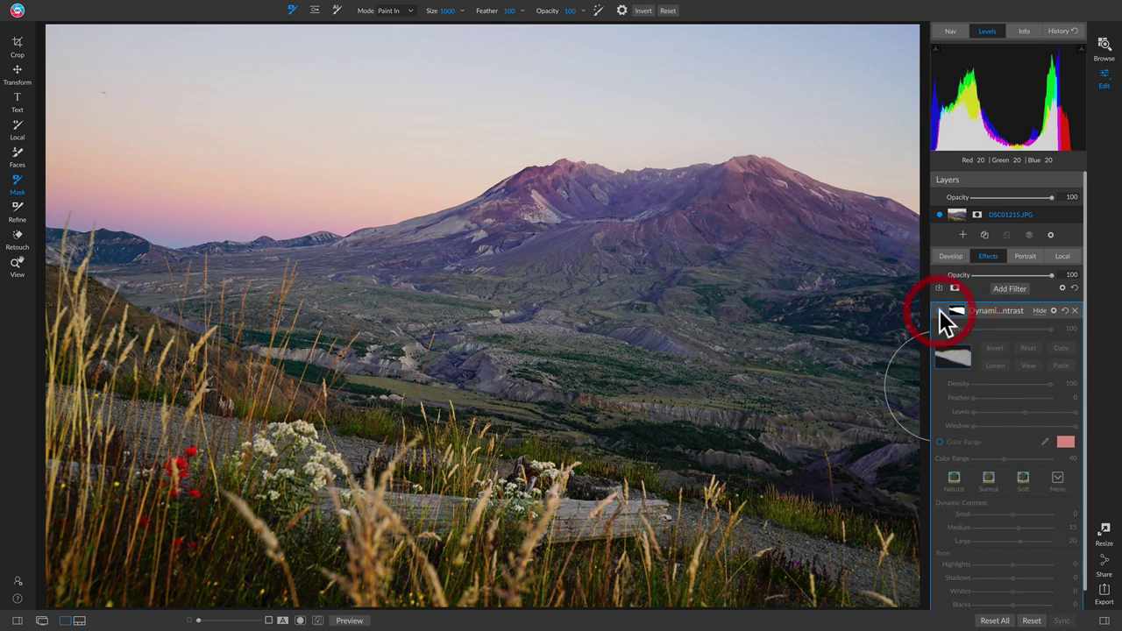
left_click(939, 310)
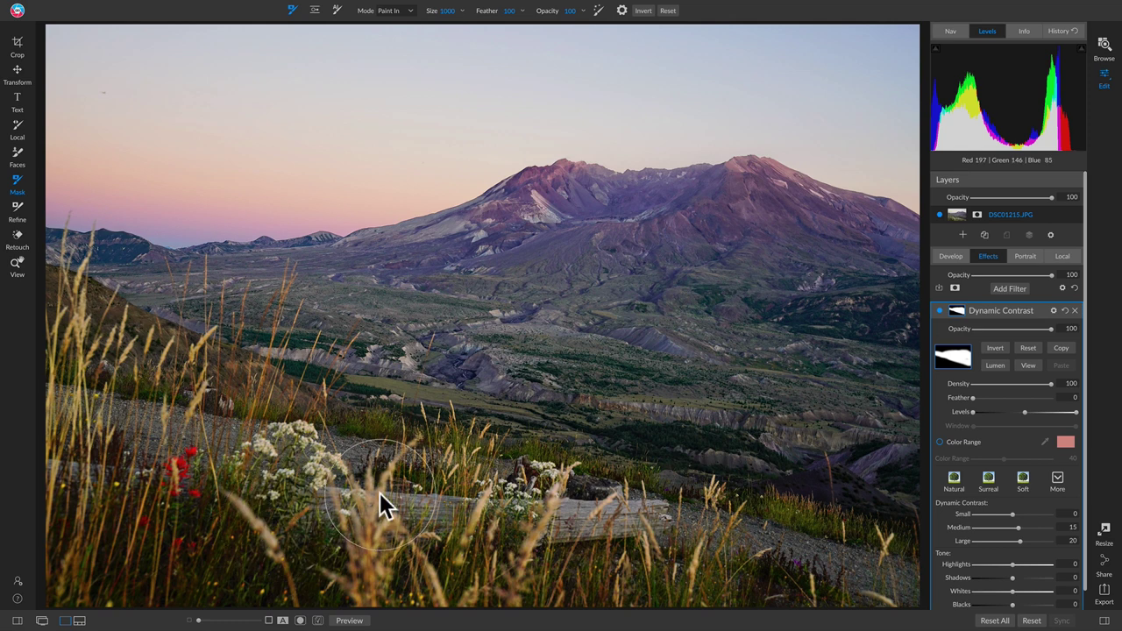
Open the local adjustment with Exposure -1 and show its mask options
left_click(1068, 259)
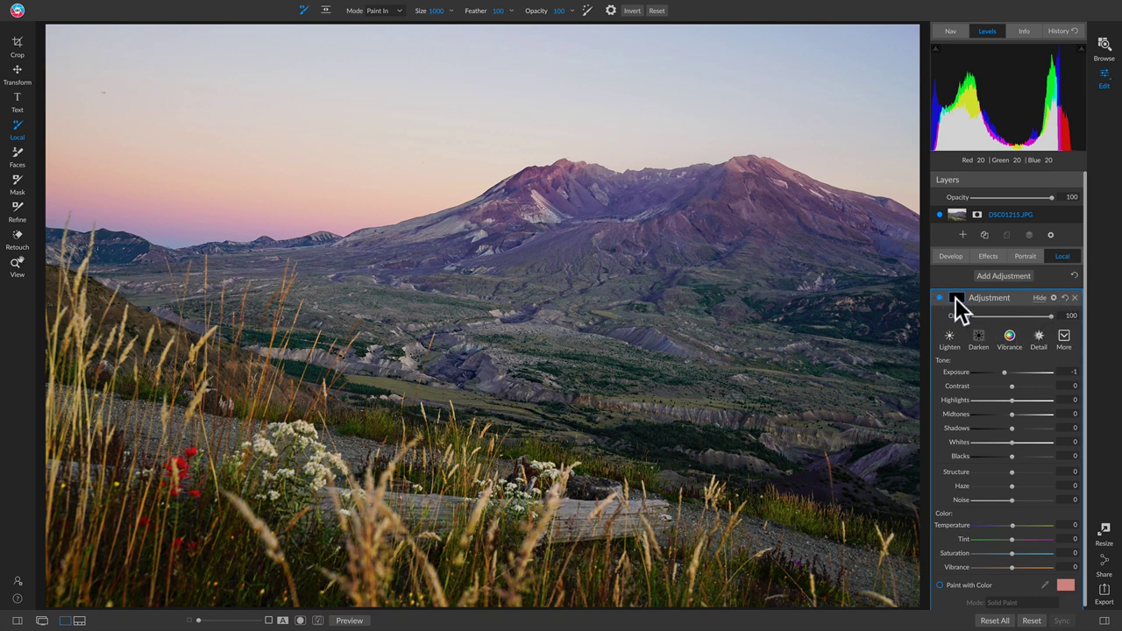
left_click(955, 299)
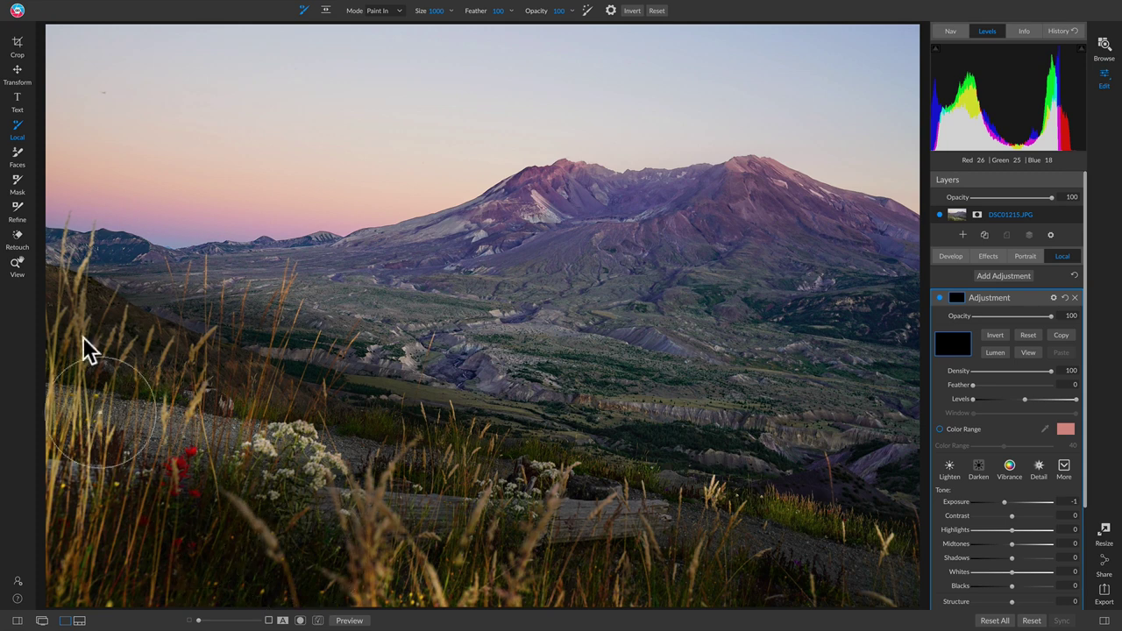
Undo the first darkening stroke and repaint the local adjustment over the grassy foreground
mouse_move(83, 337)
left_mouse_down()
mouse_move(78, 444)
mouse_move(92, 552)
mouse_move(112, 542)
mouse_move(123, 484)
left_mouse_up()
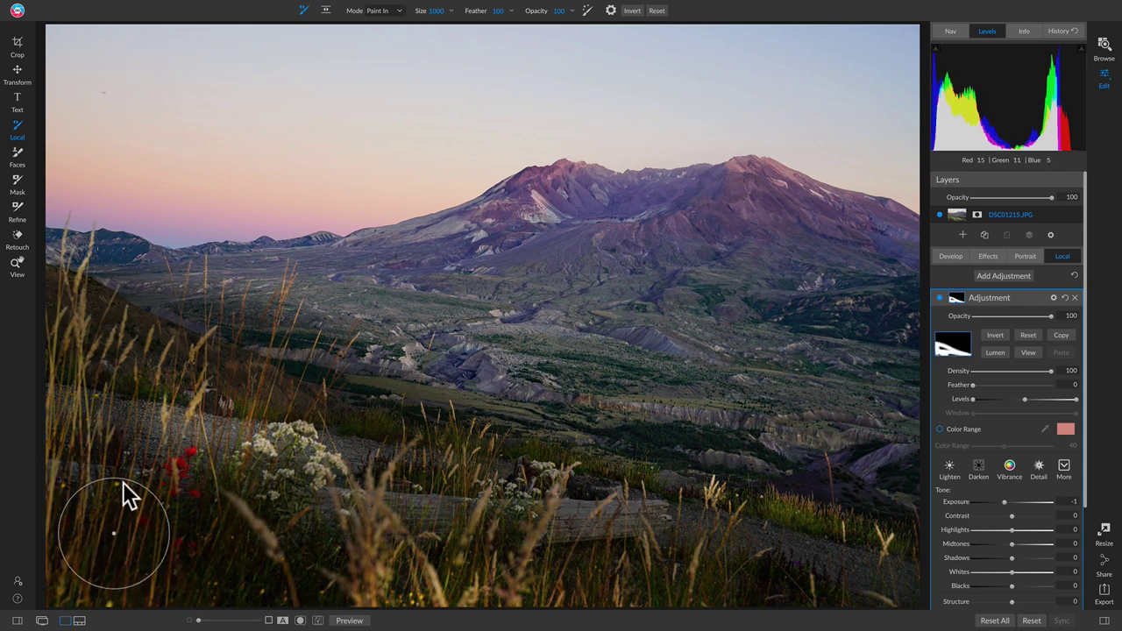
key("ctrl+z")
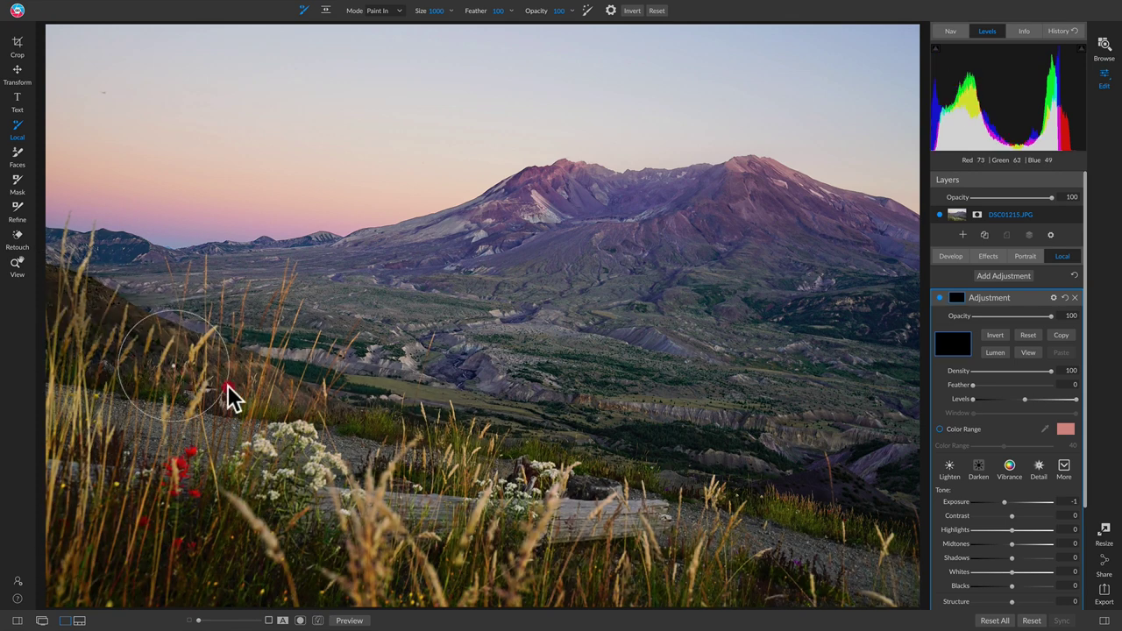
mouse_move(227, 384)
left_mouse_down()
mouse_move(446, 457)
mouse_move(940, 567)
mouse_move(665, 578)
mouse_move(303, 566)
mouse_move(297, 559)
mouse_move(725, 557)
mouse_move(817, 569)
mouse_move(606, 546)
mouse_move(243, 455)
mouse_move(165, 473)
mouse_move(103, 575)
mouse_move(77, 554)
left_mouse_up()
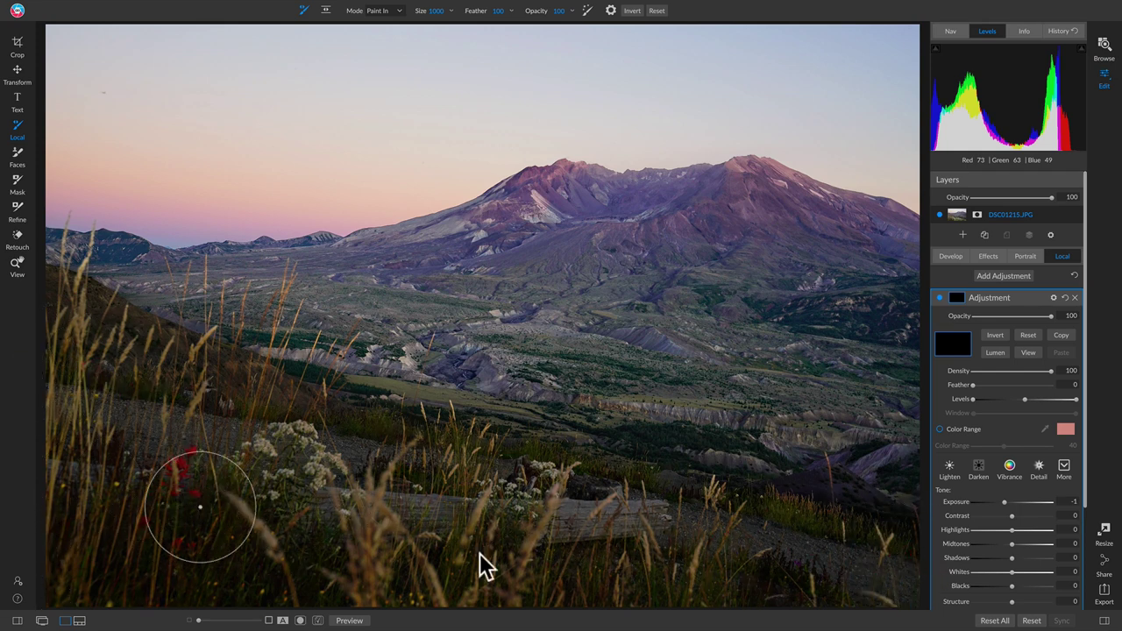
left_click_drag(295, 553, 324, 562)
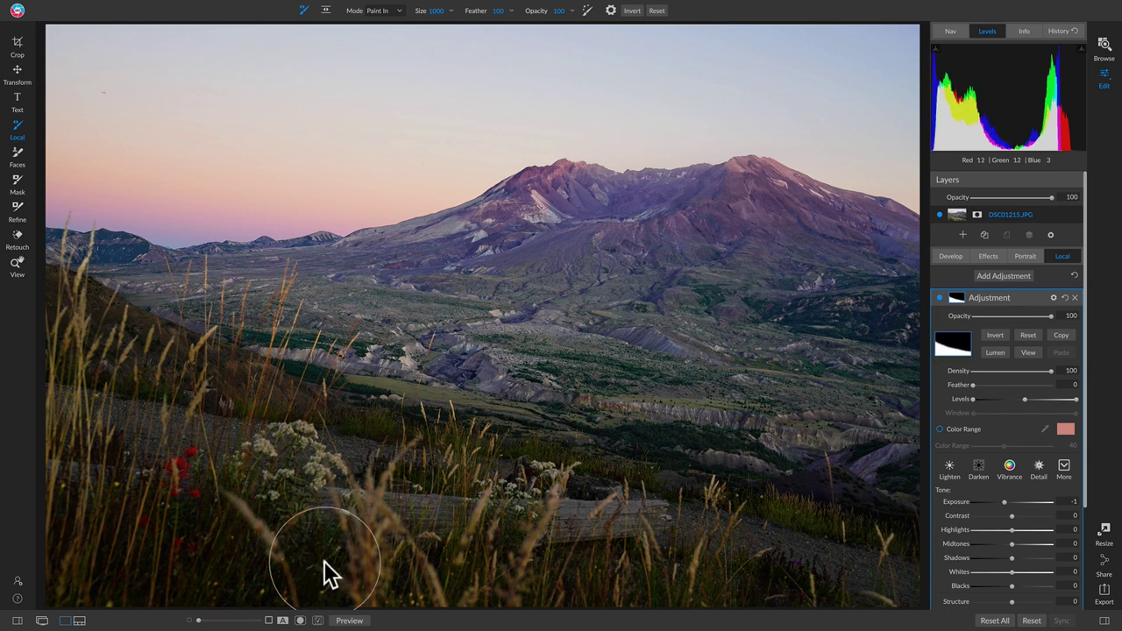
Try the painted darkening adjustment at an Opacity of 42, compare it with the original foreground, and reset its mask
left_click(942, 298)
left_click(942, 299)
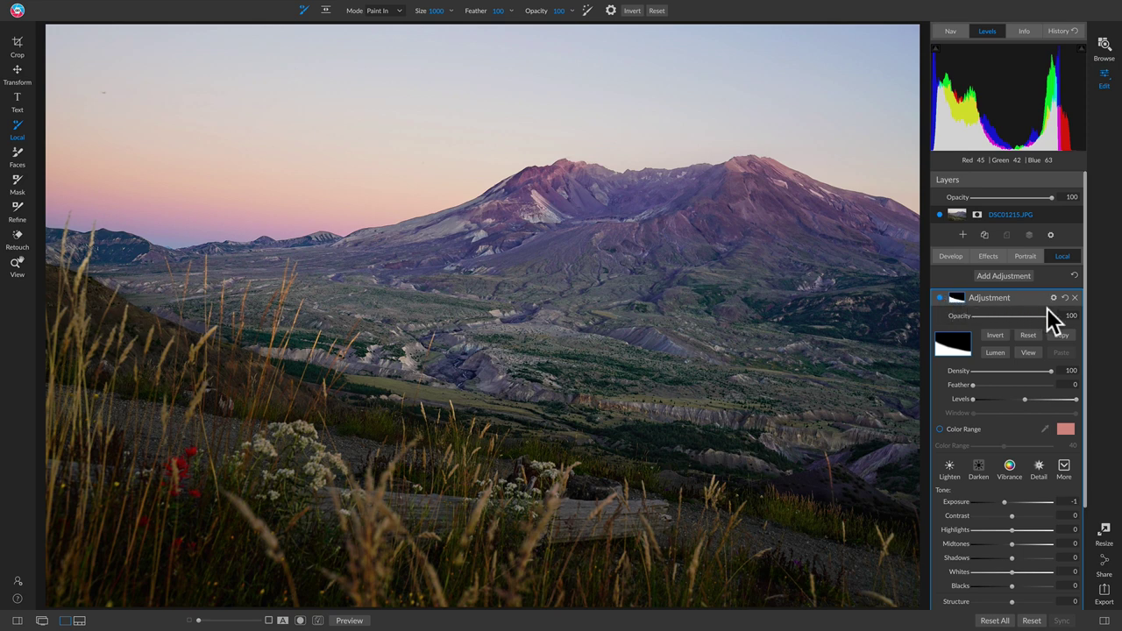
left_click_drag(1051, 316, 999, 312)
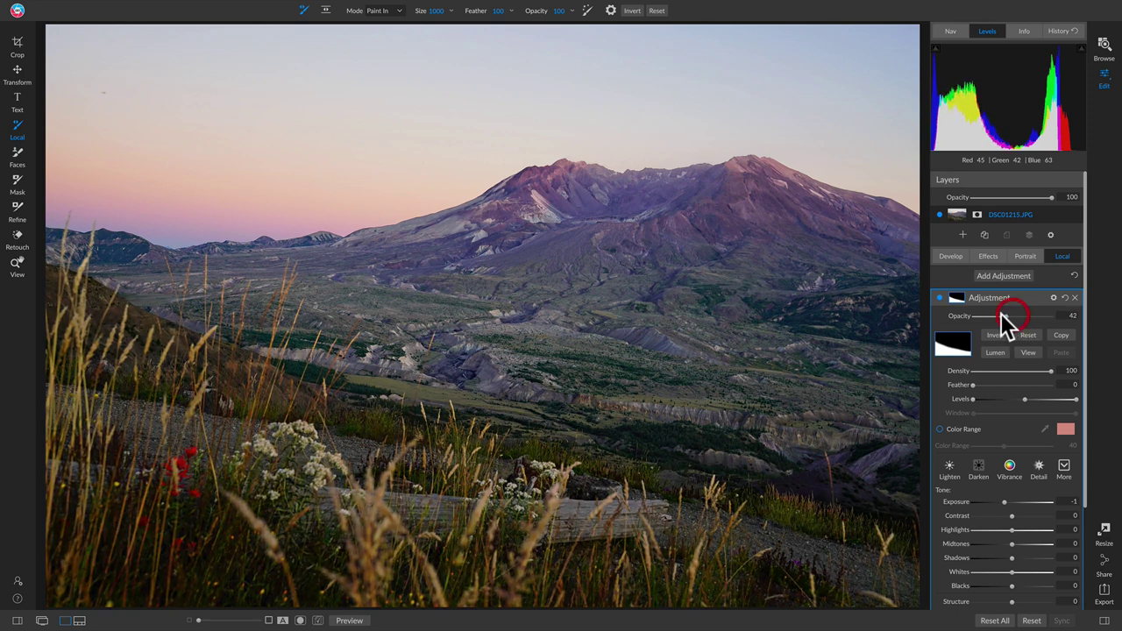
left_click(940, 297)
left_click(940, 298)
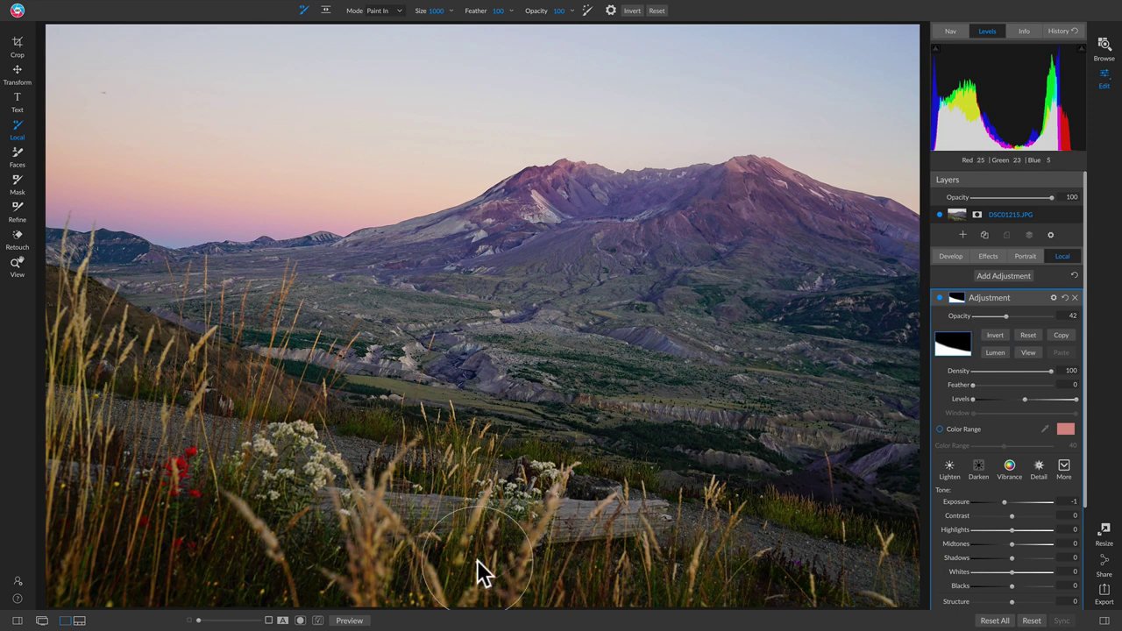
left_click(1030, 336)
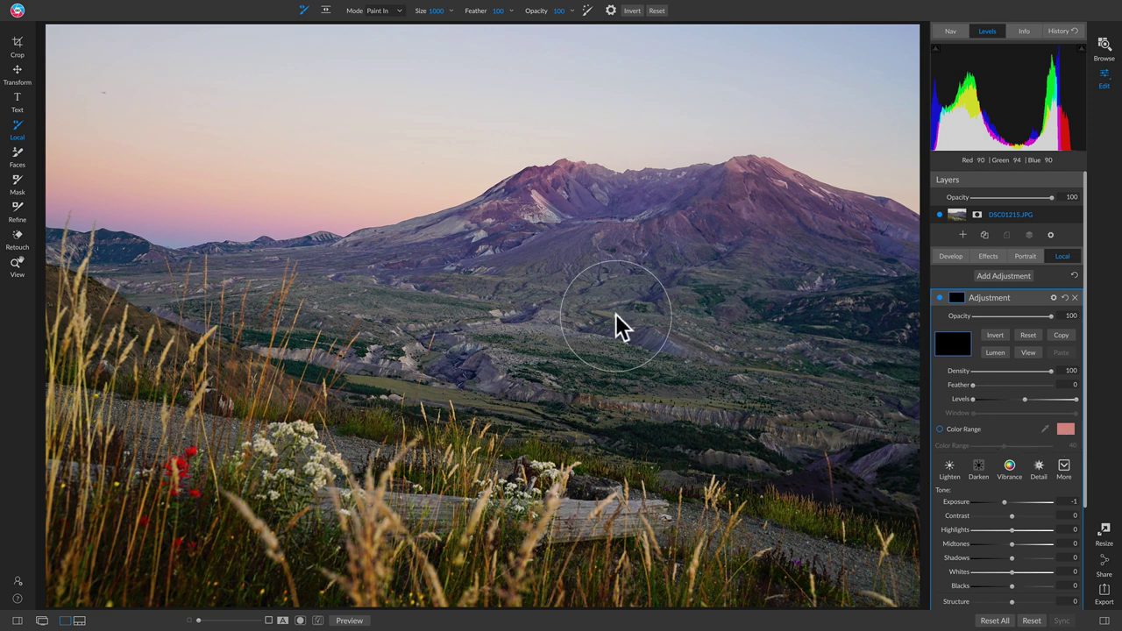
Darken the foreground by placing a Linear Top gradient mask for the local adjustment across the near edge of the valley
left_click(325, 10)
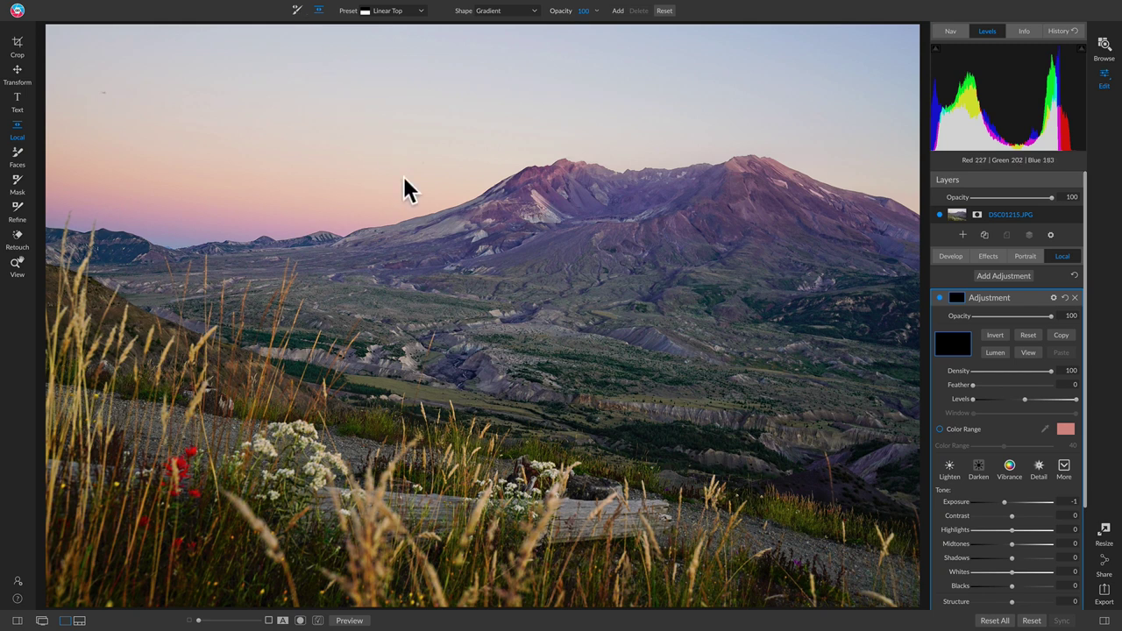
key("b")
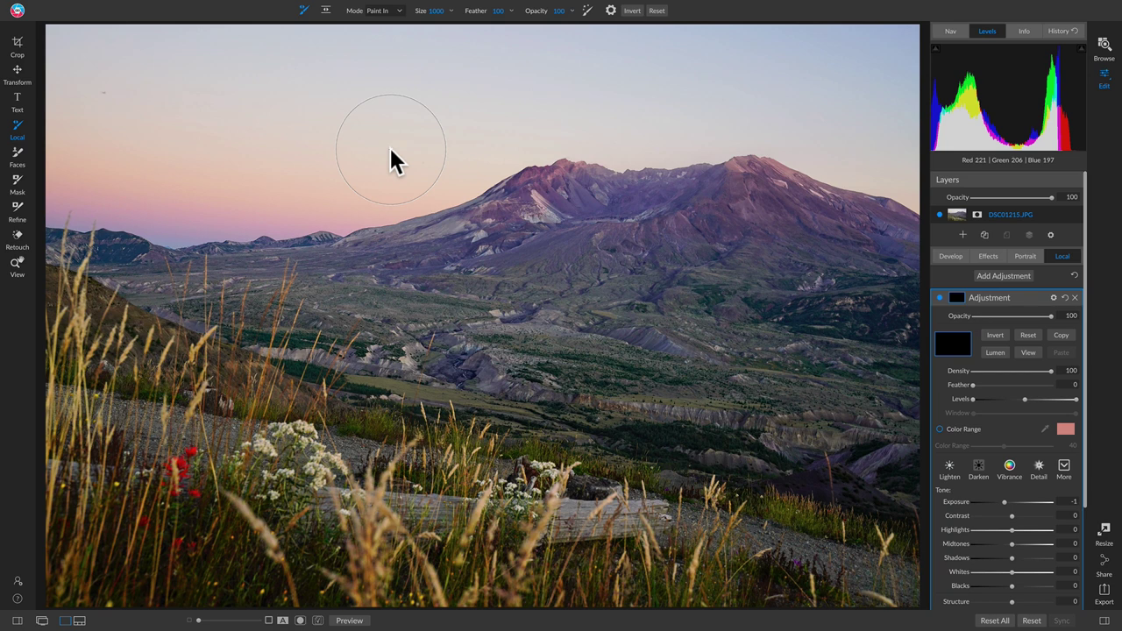
key("g")
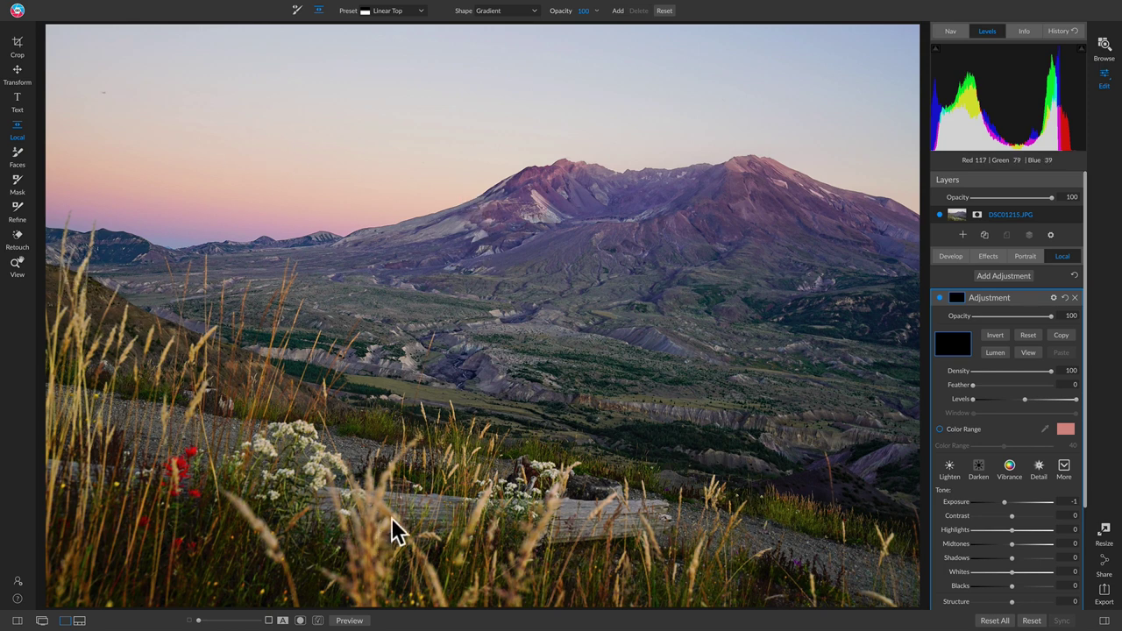
left_click(412, 12)
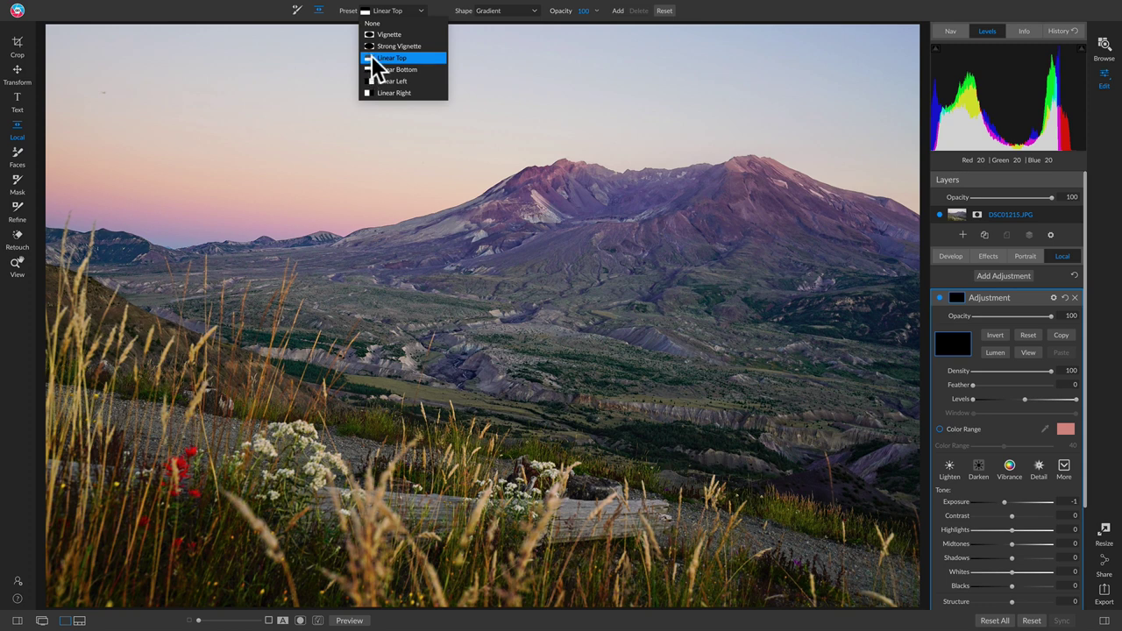
left_click(372, 57)
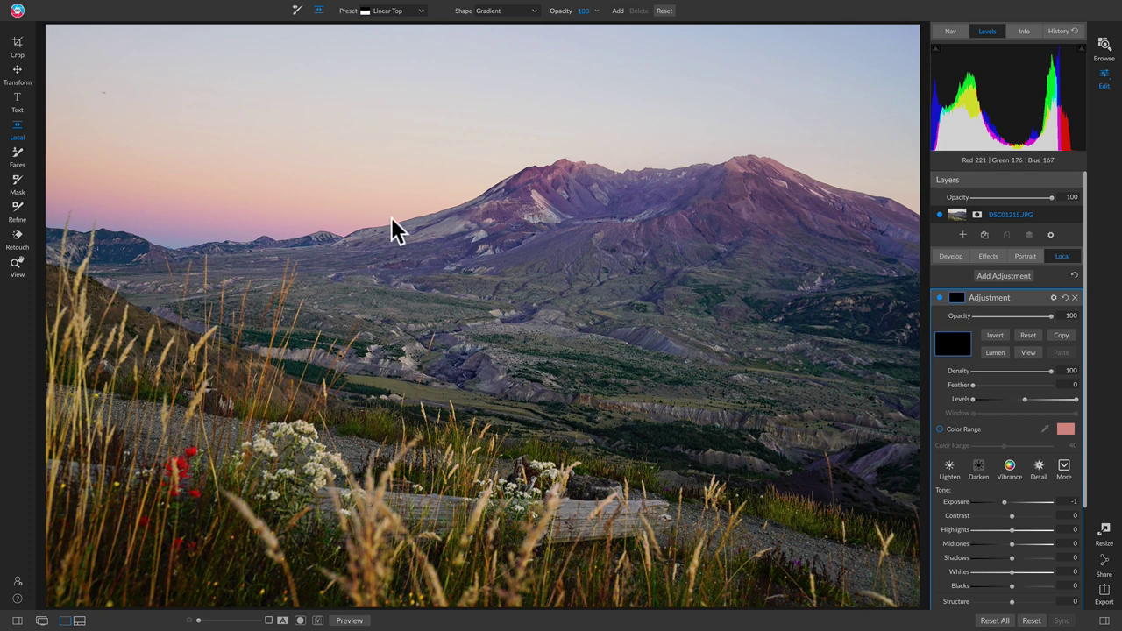
left_click(451, 409)
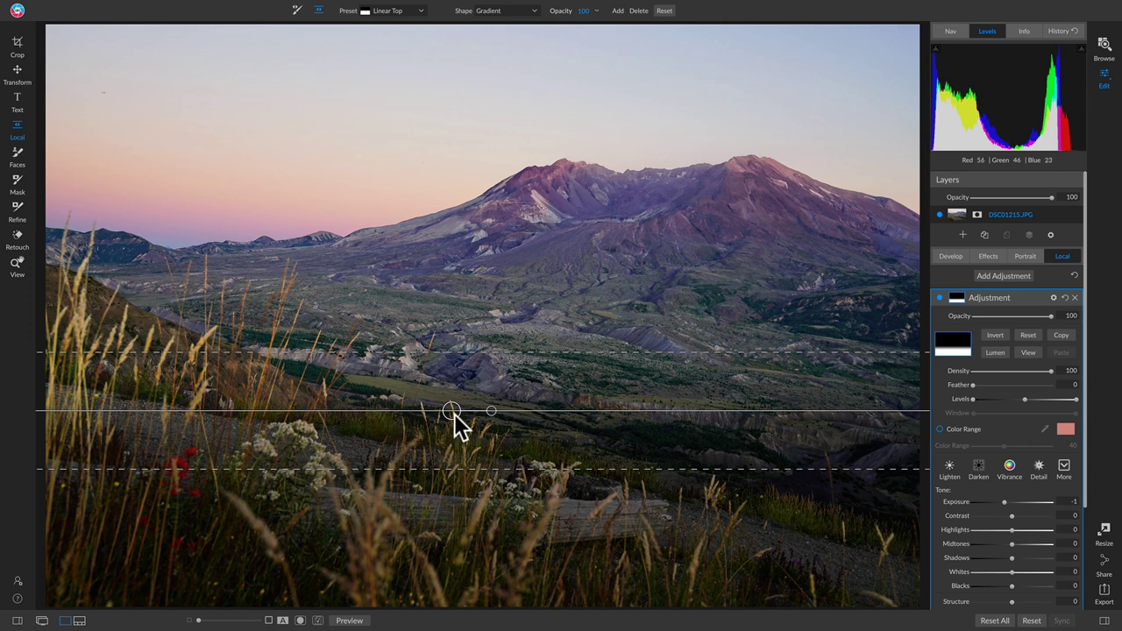
left_click(429, 398)
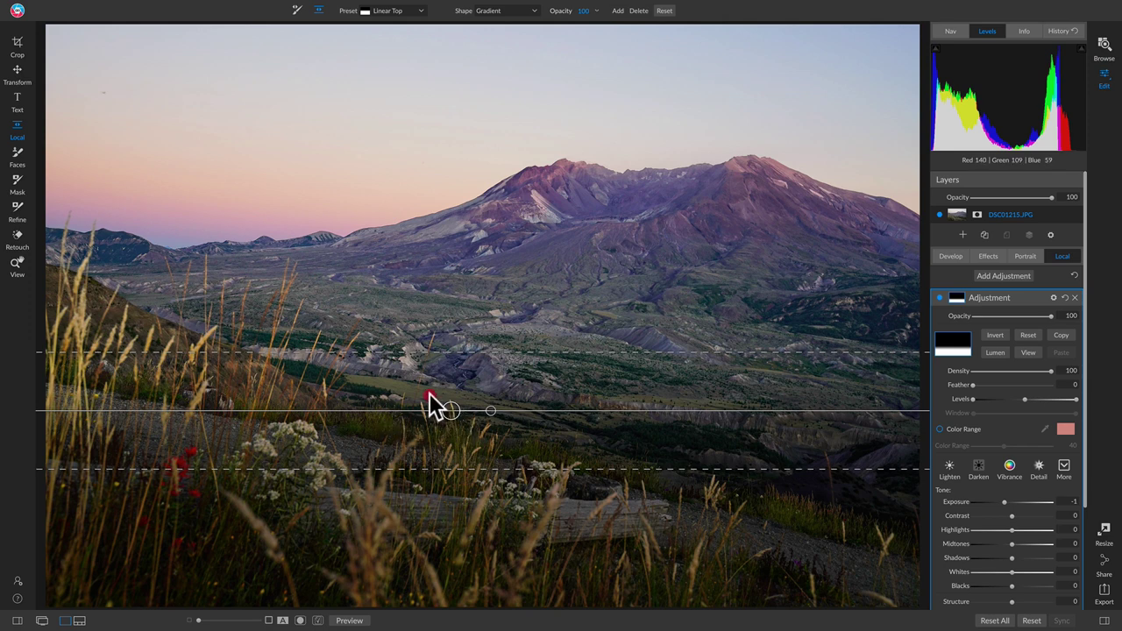
mouse_move(429, 395)
left_mouse_down()
mouse_move(444, 368)
mouse_move(415, 356)
mouse_move(395, 385)
mouse_move(414, 411)
left_mouse_up()
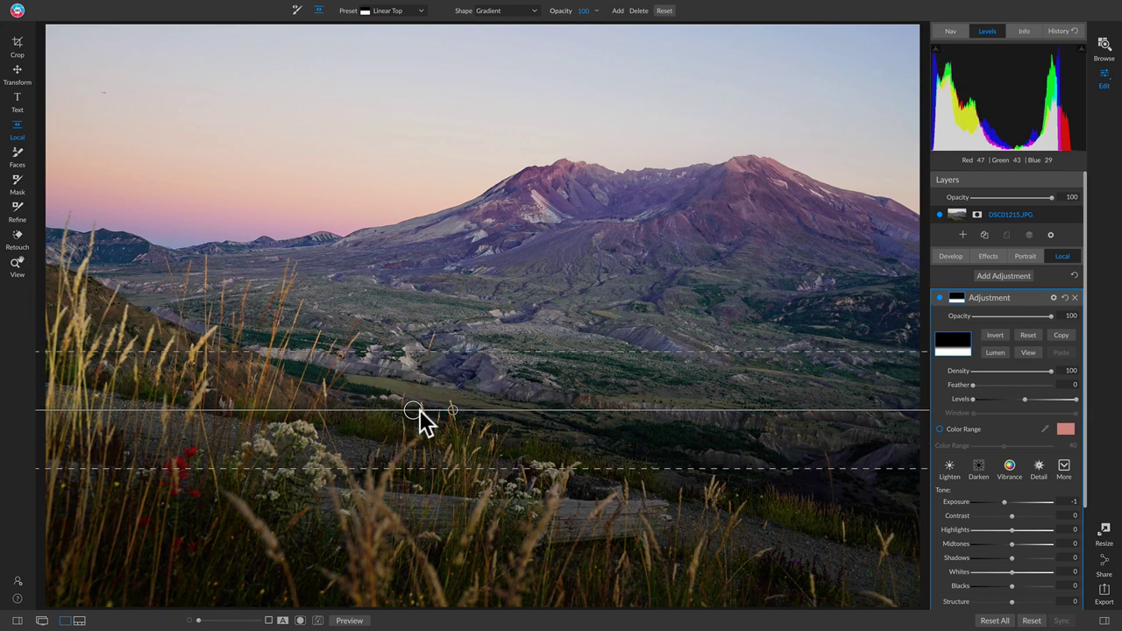
Tilt the gradient mask to follow the foreground slope, widen its transition, and compare the photo with and without the local adjustment
left_click_drag(452, 409, 457, 421)
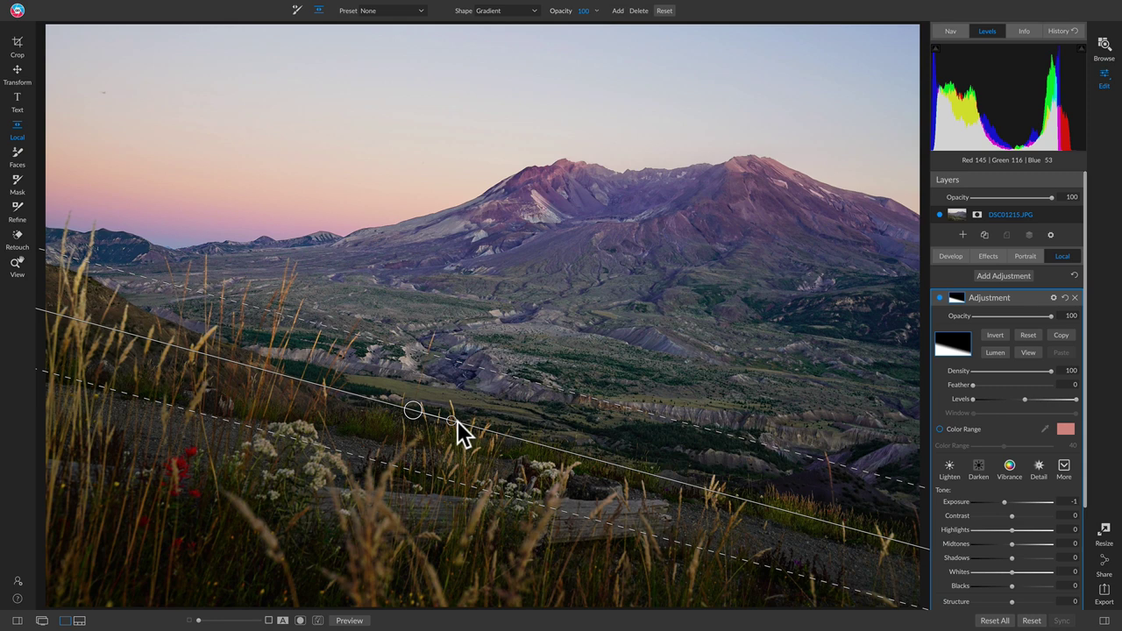
left_click_drag(461, 361, 571, 243)
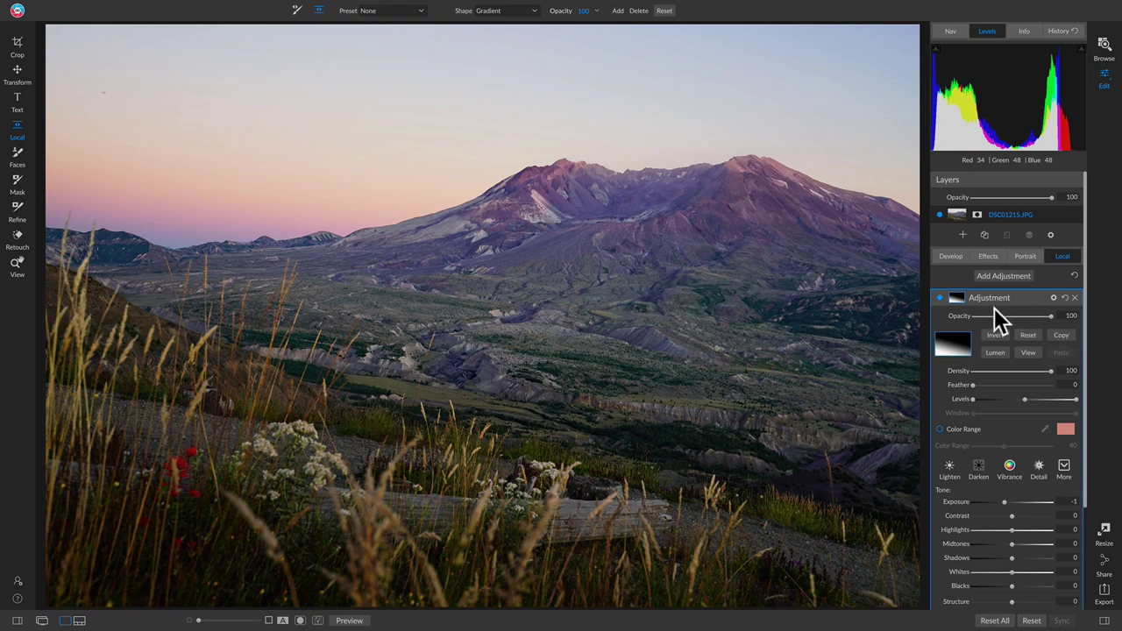
left_click(939, 296)
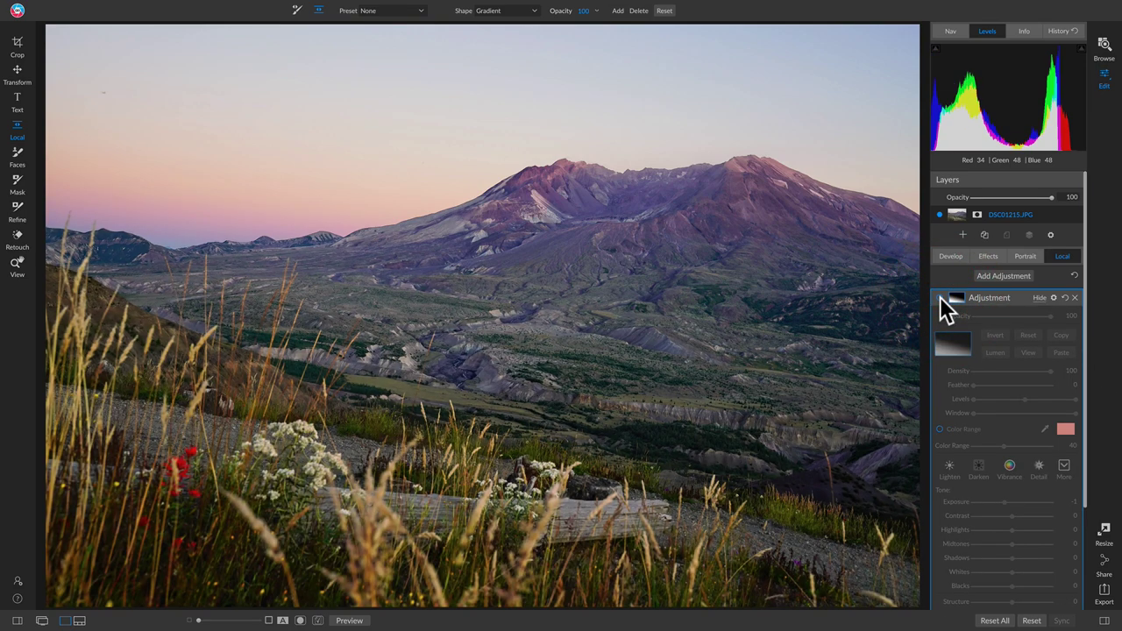
left_click(940, 296)
left_click(939, 297)
left_click(939, 296)
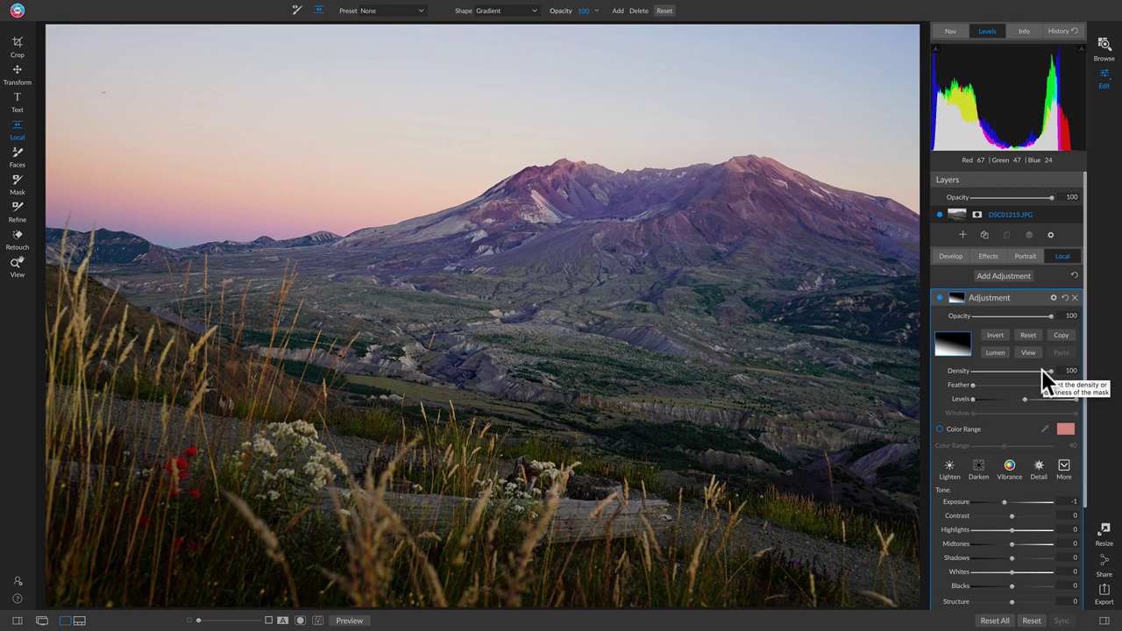
Add a Sunshine filter above Dynamic Contrast and compare the edited photo with the original
left_click(989, 255)
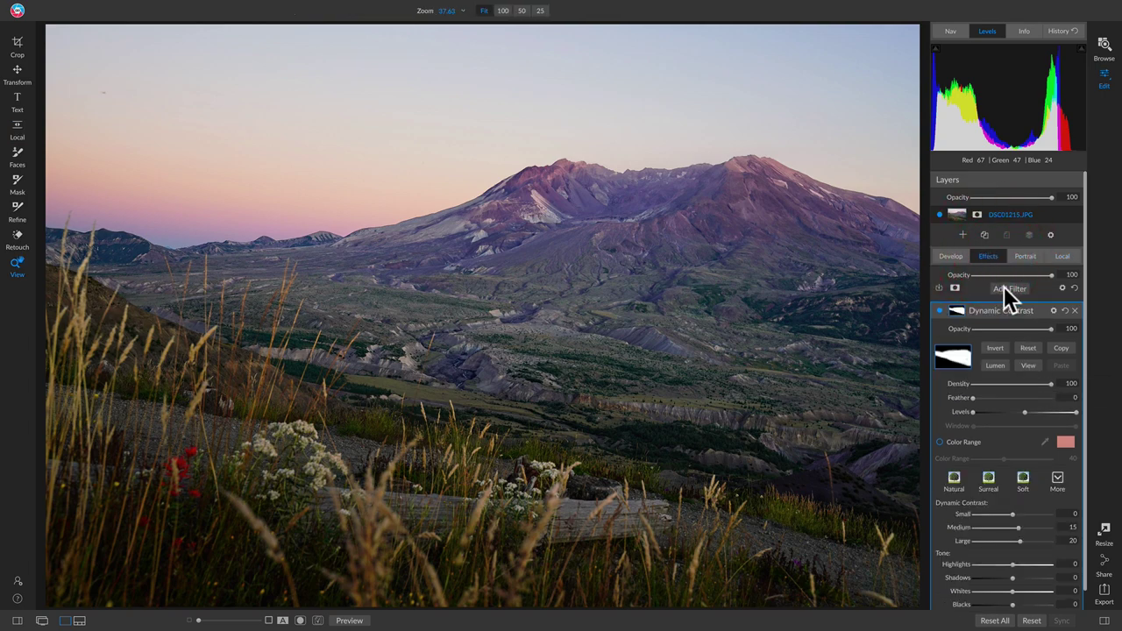
left_click(1005, 288)
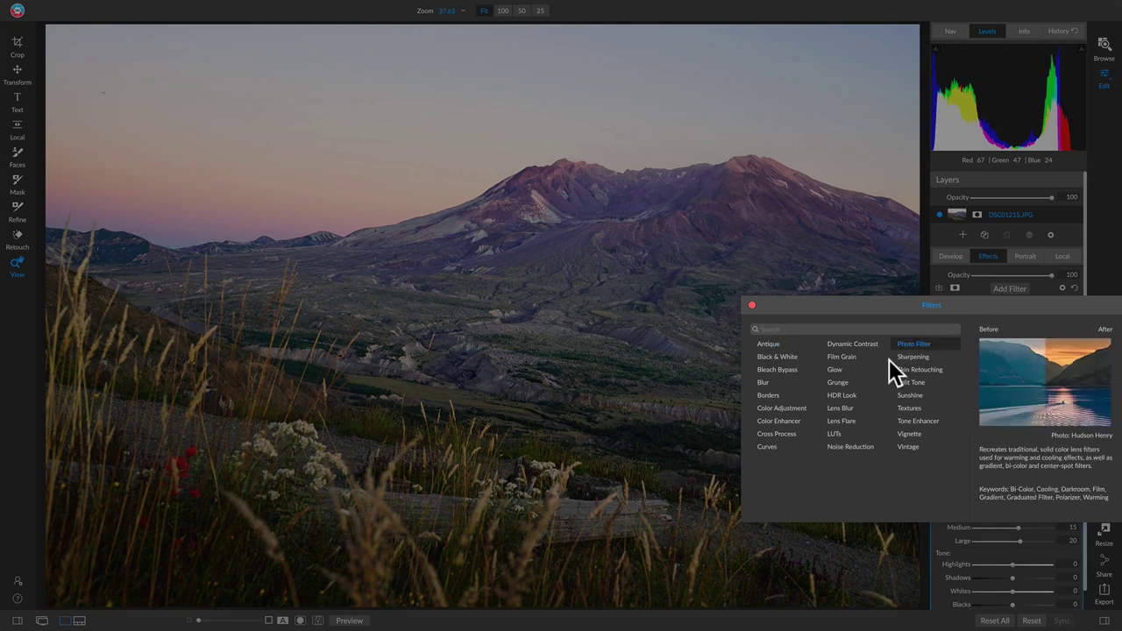
left_click(910, 395)
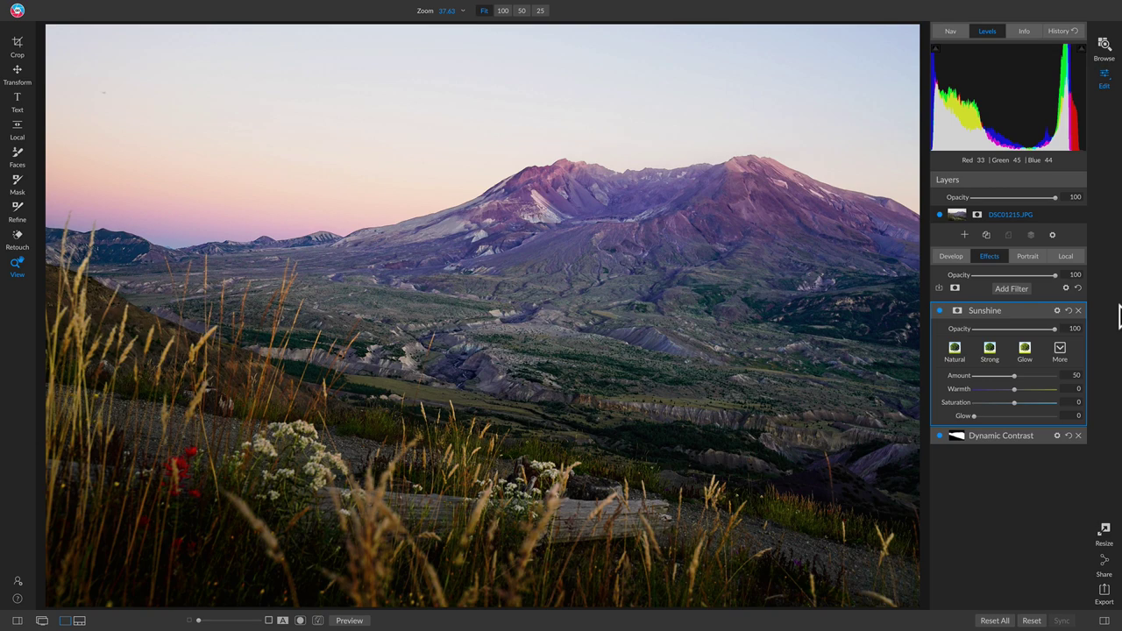
key("ctrl+p")
key("ctrl+p")
key("ctrl+p")
key("ctrl+p")
Open the night skyline photo DSC00986.ARW from the filmstrip, hide the filmstrip, and show the Develop settings
key("ctrl+shift+f")
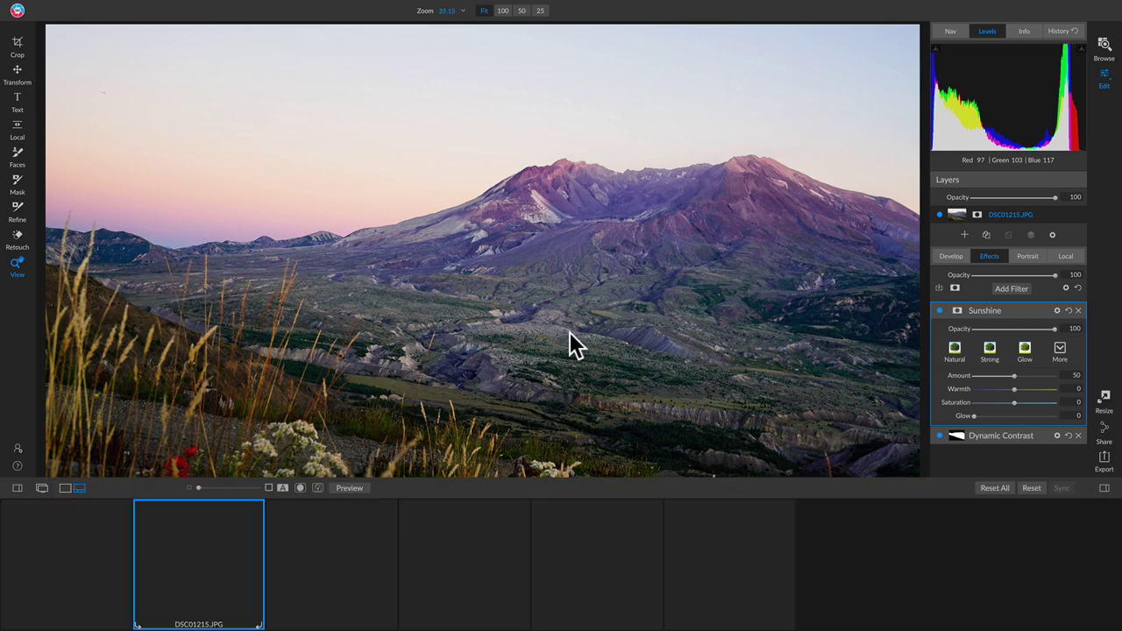
left_click(337, 581)
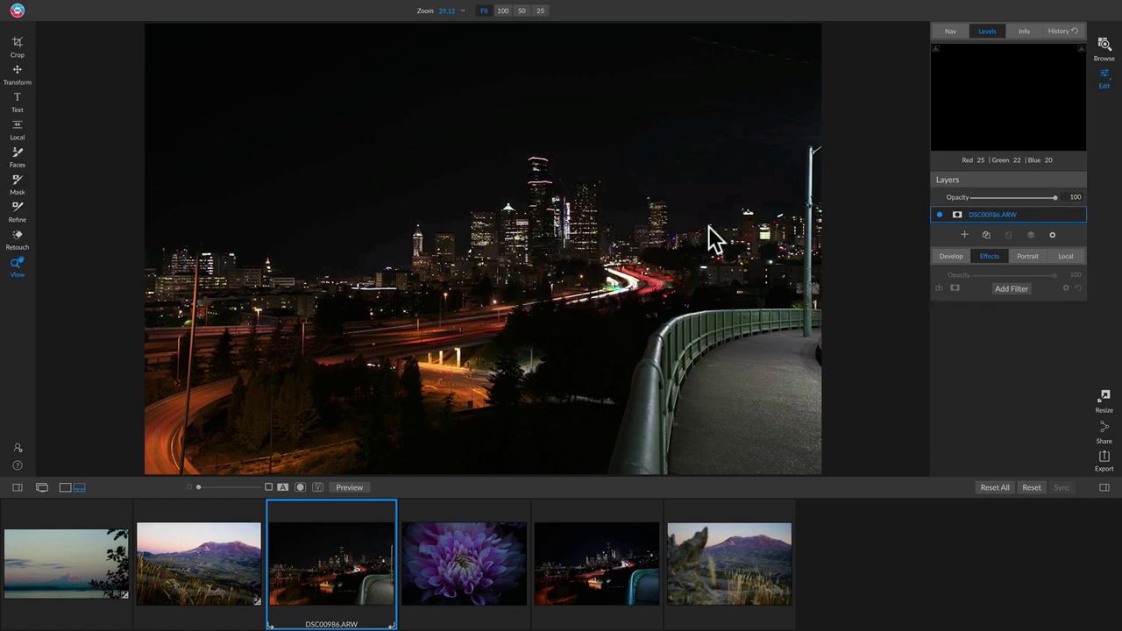
key("ctrl+shift+f")
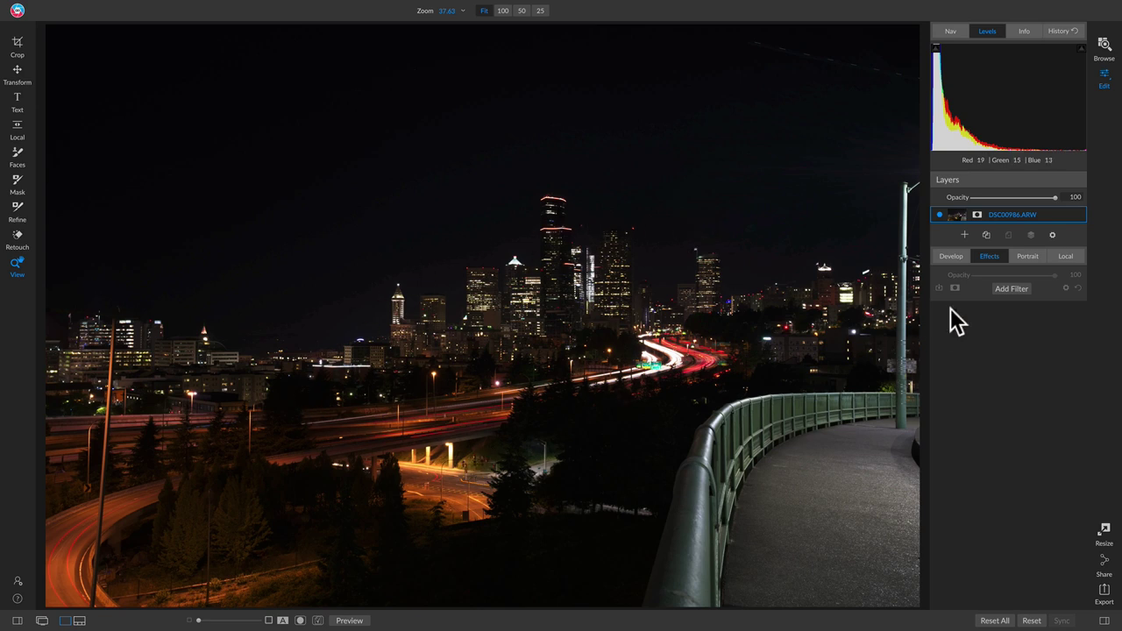
left_click(951, 257)
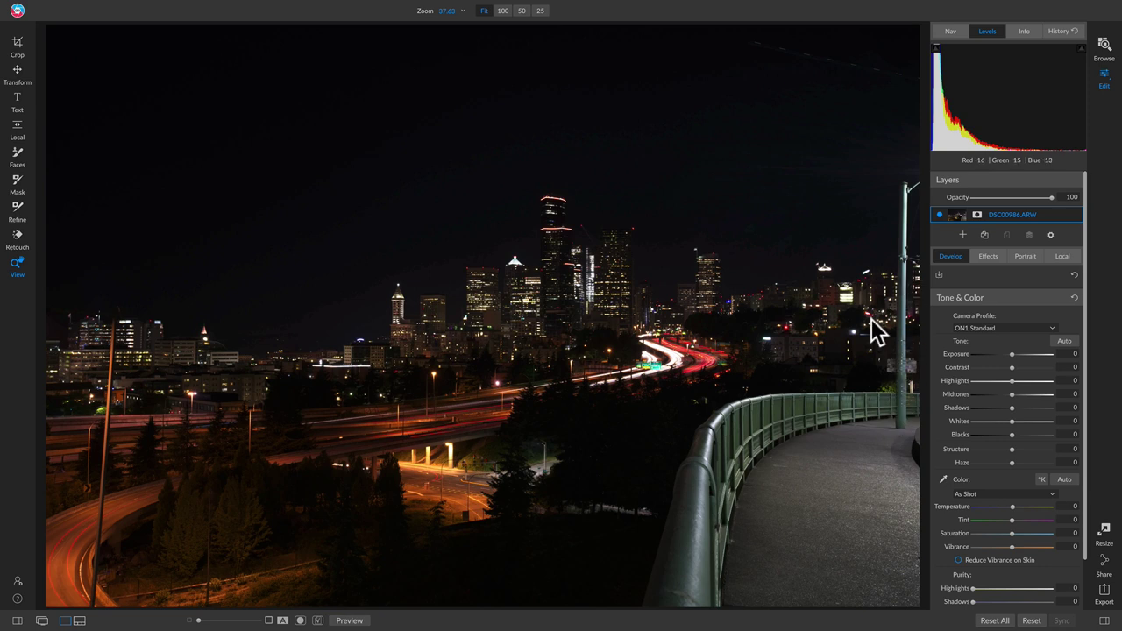
Crop the night photo at a 16x9 ratio around the skyline, highway light trails and part of the curved railing
key("c")
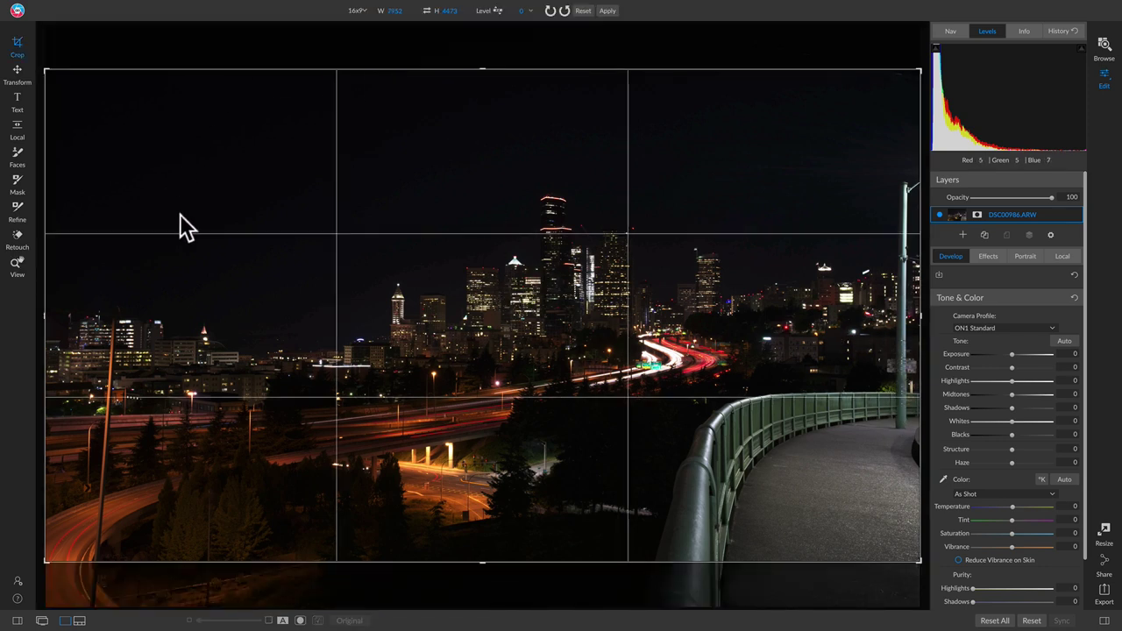
left_click_drag(45, 565, 123, 539)
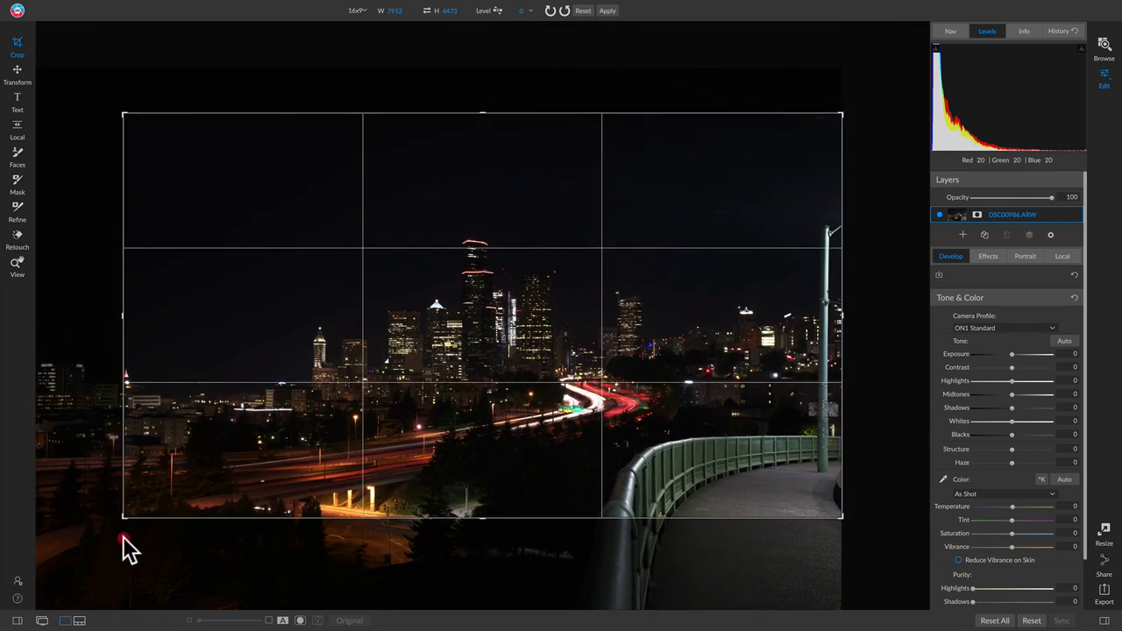
left_click_drag(232, 469, 287, 425)
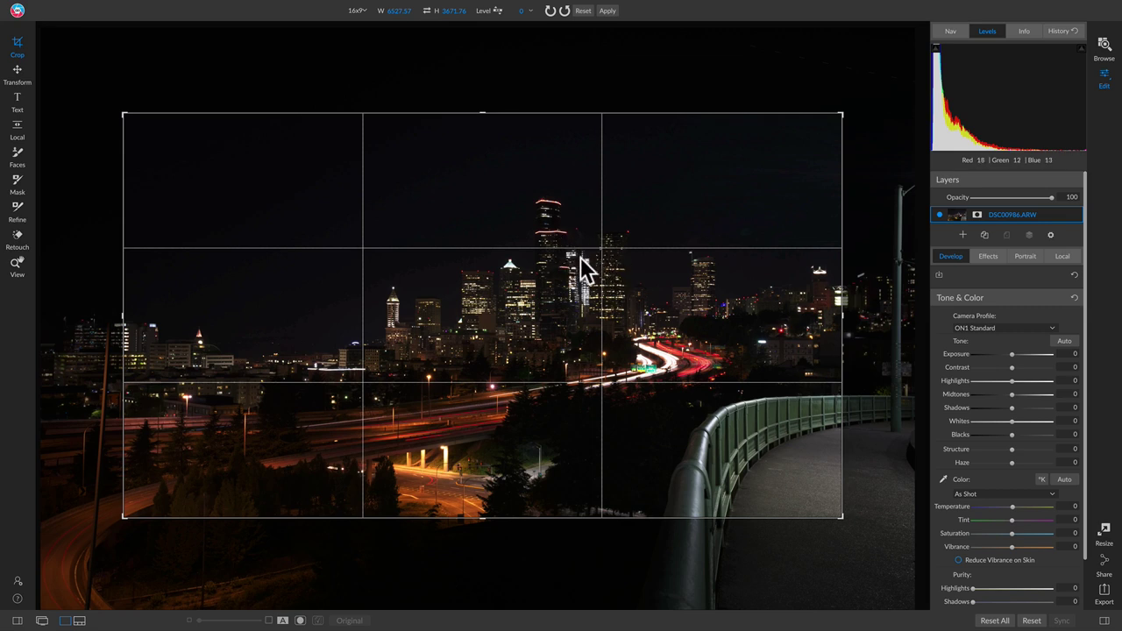
left_click(566, 414)
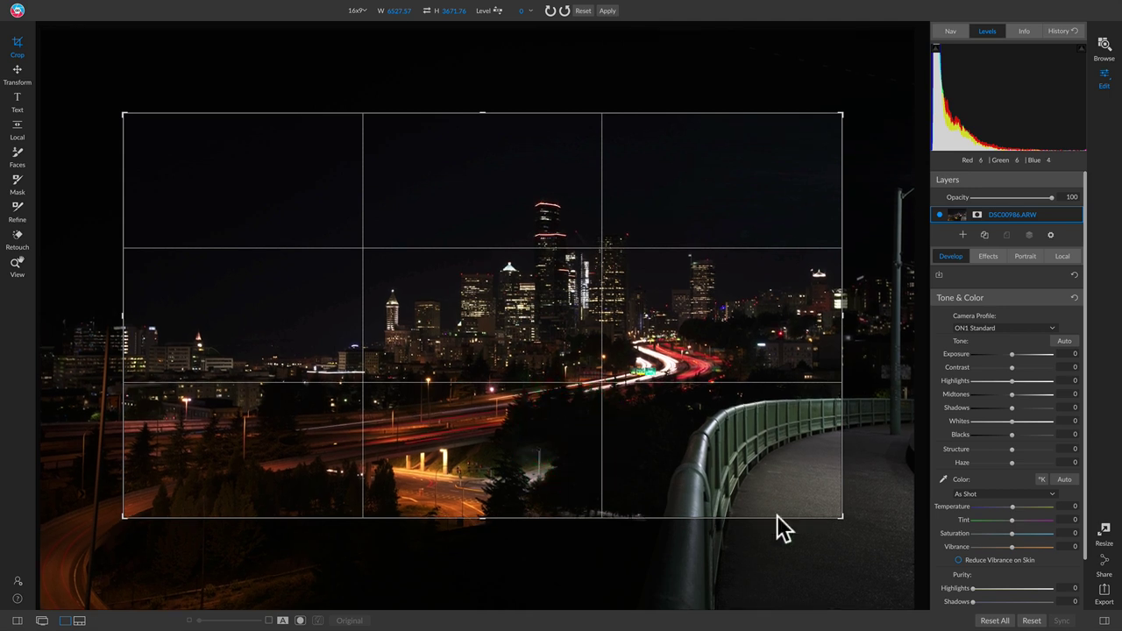
left_click_drag(838, 520, 836, 509)
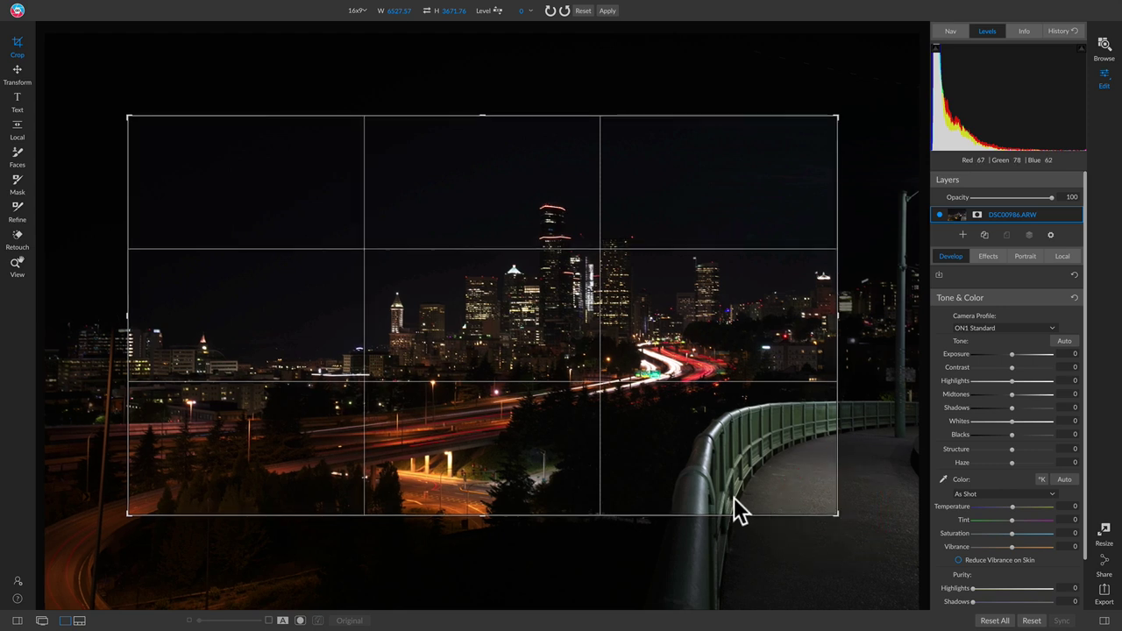
key("Return")
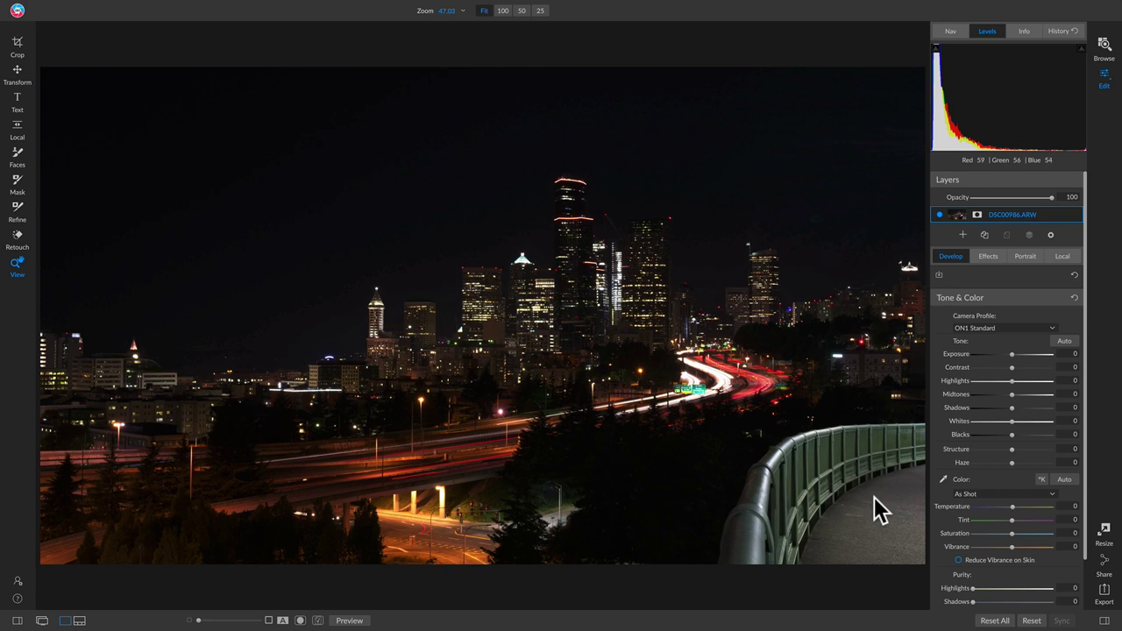
Set the camera profile to ON1 Neutral and compare the photo before and after
left_click(1008, 328)
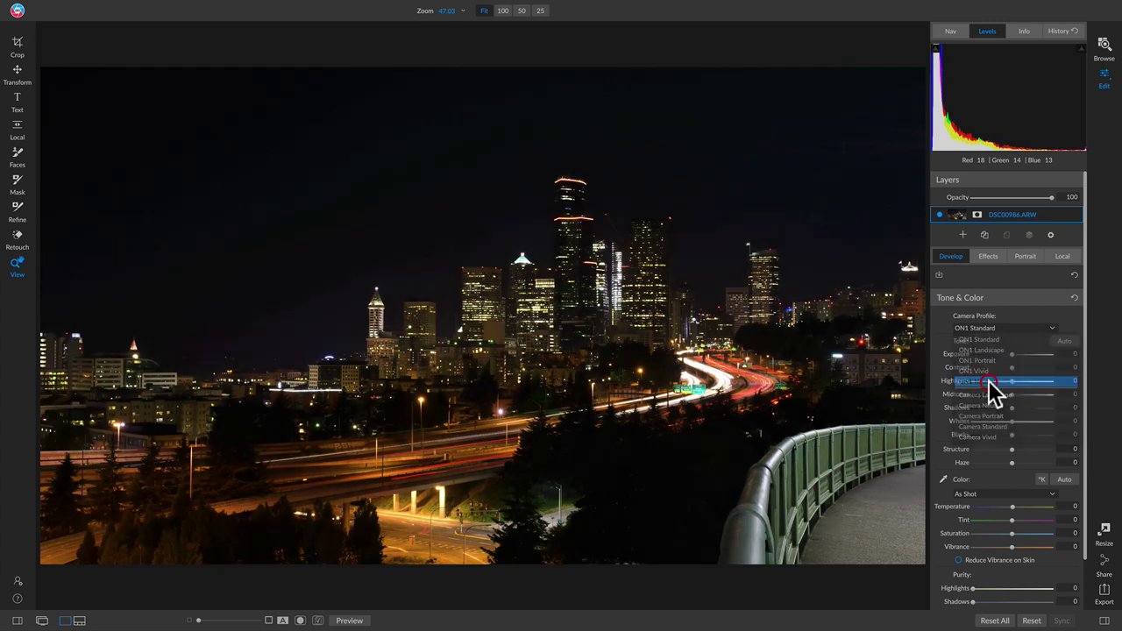
left_click(992, 384)
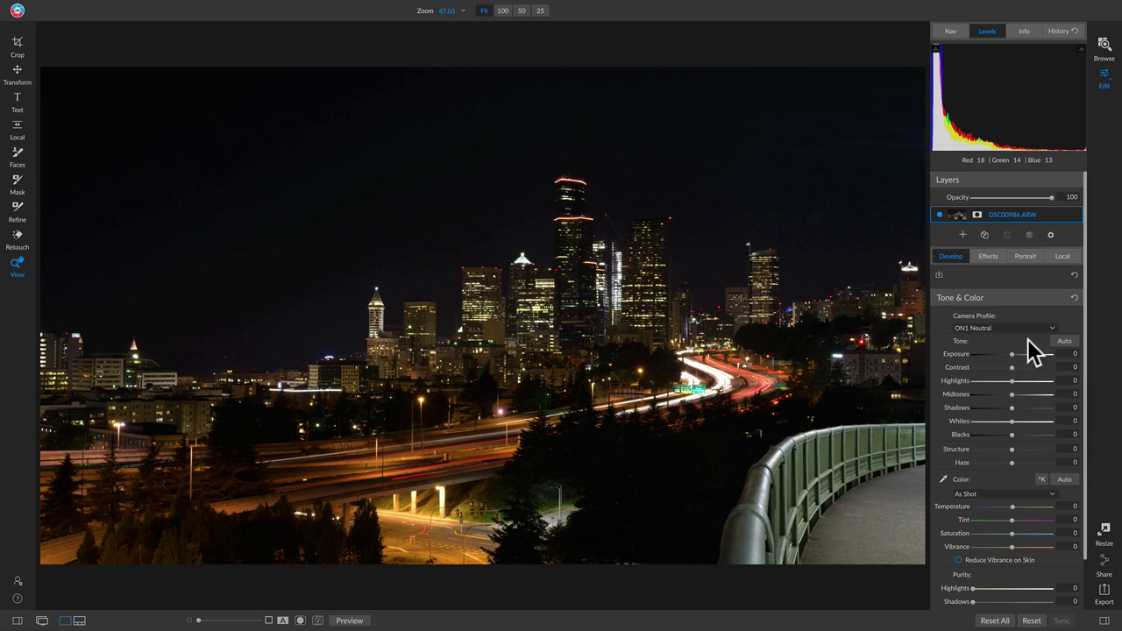
key("backslash")
key("backslash")
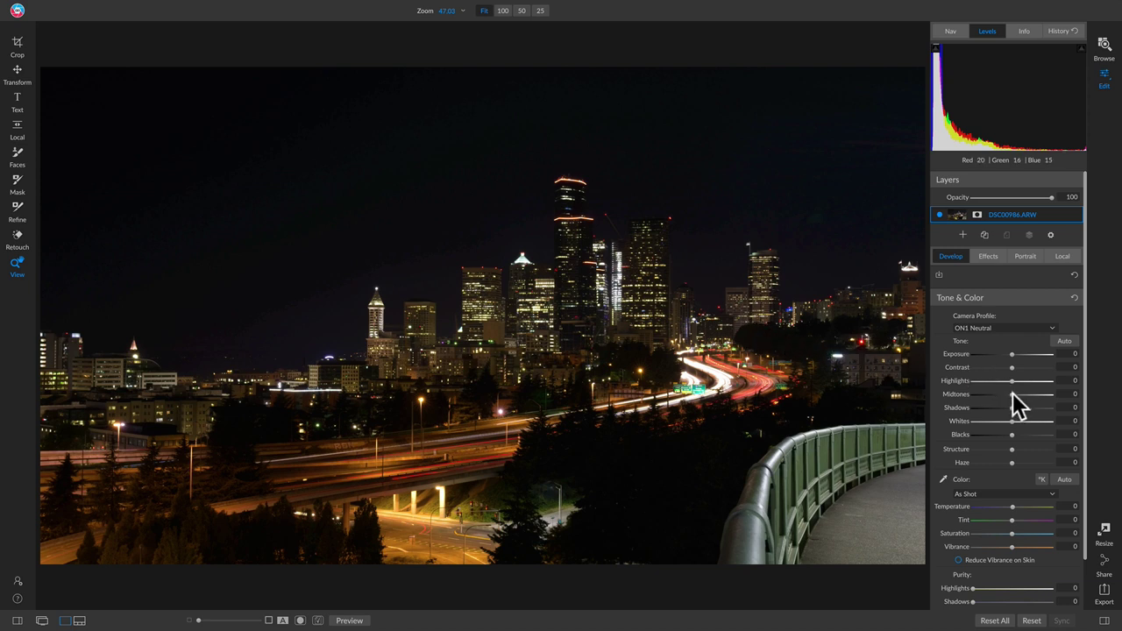
Set Midtones to 21, Shadows to 10, Contrast to 10 and Blacks to -7, checking the clipping overlay
left_click_drag(1012, 394, 1021, 396)
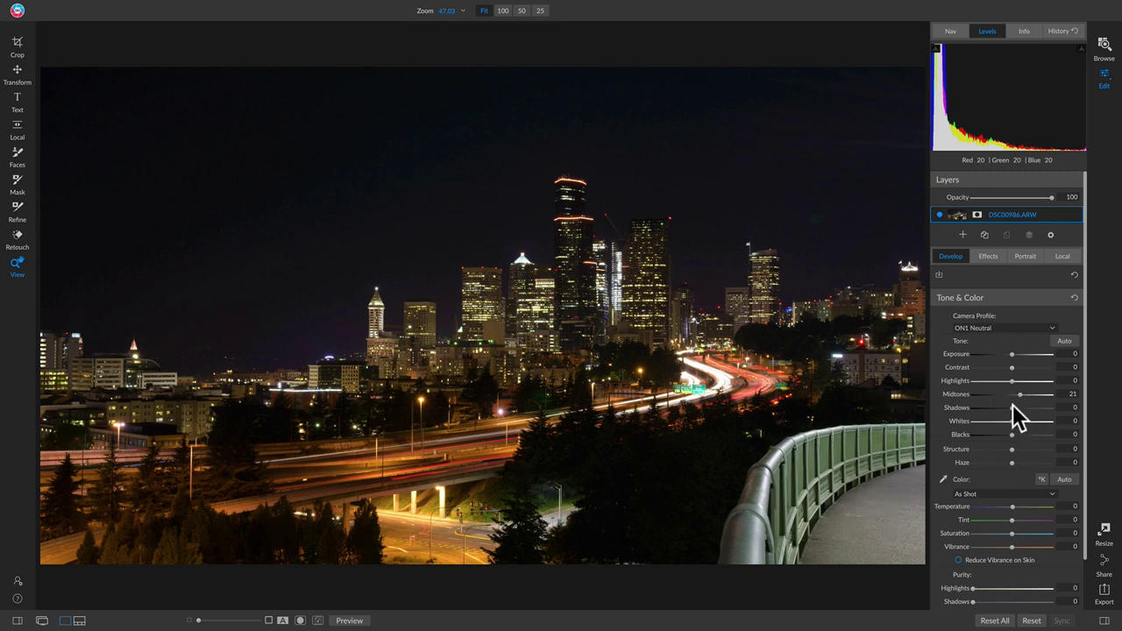
left_click_drag(1012, 410, 1015, 408)
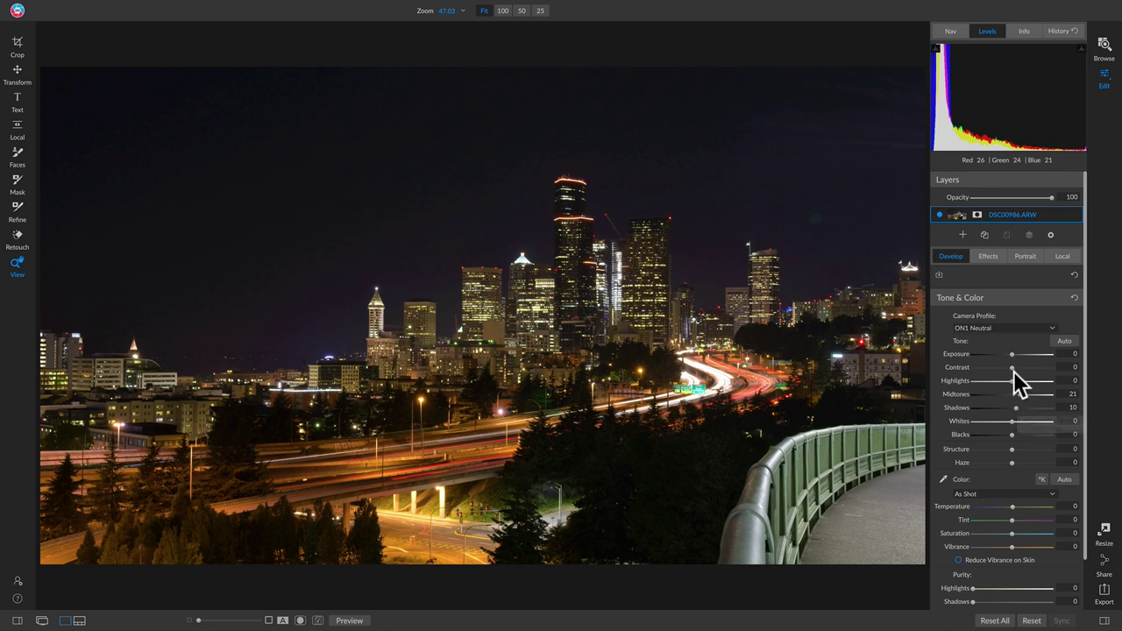
left_click_drag(1012, 368, 1015, 369)
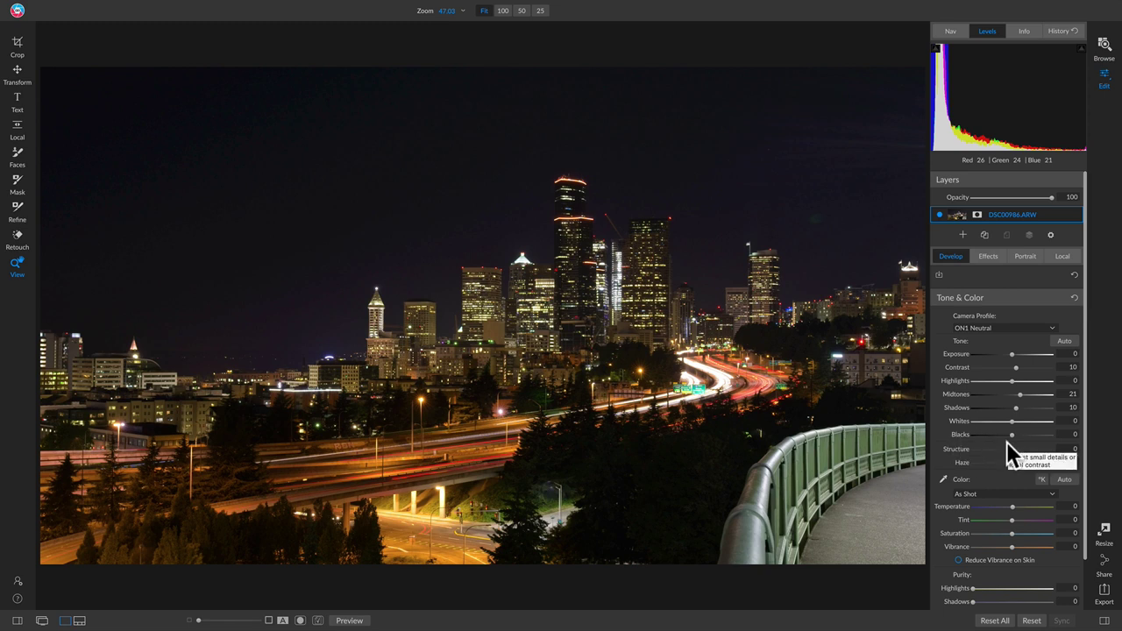
left_click_drag(1011, 435, 1008, 435)
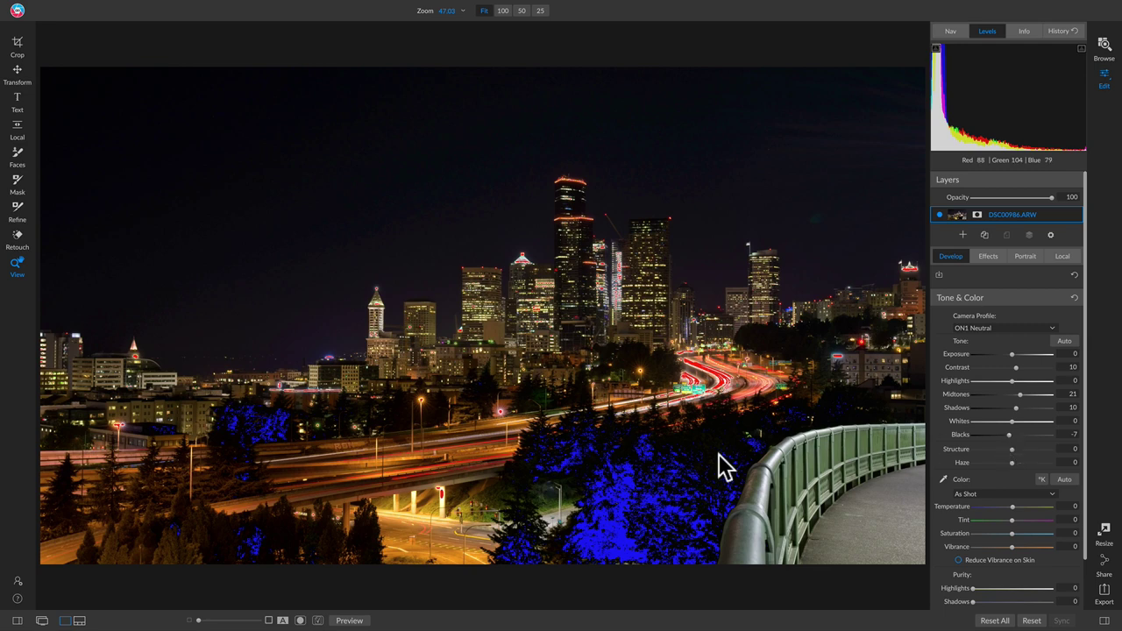
key("j")
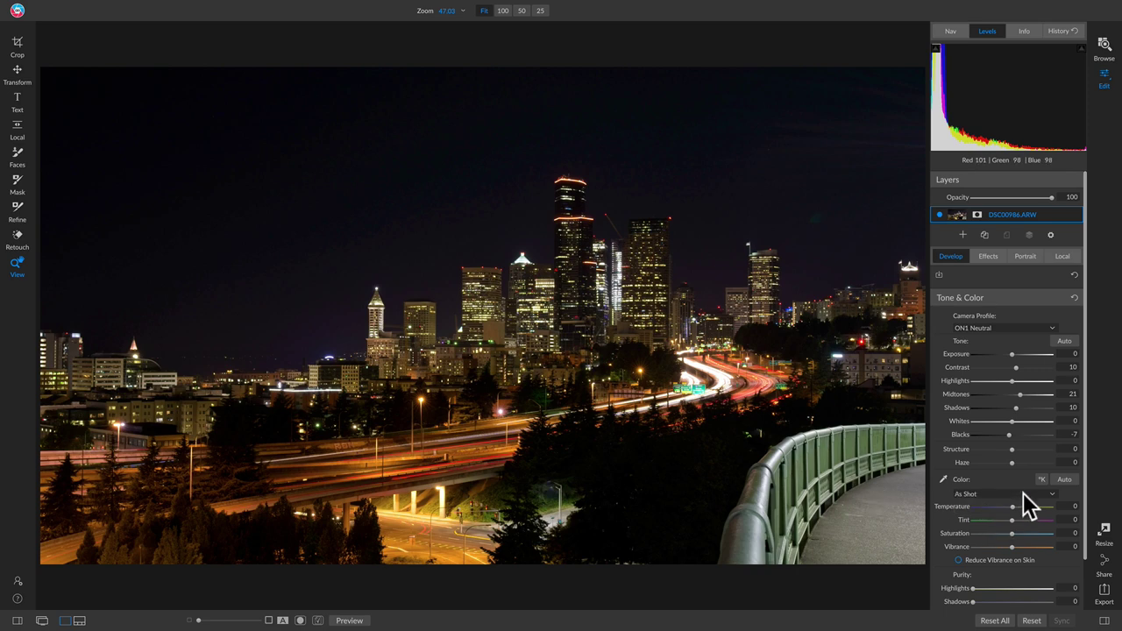
Try the Daylight white balance, show the color temperature in Kelvin, and restore the As Shot white balance
left_click(979, 492)
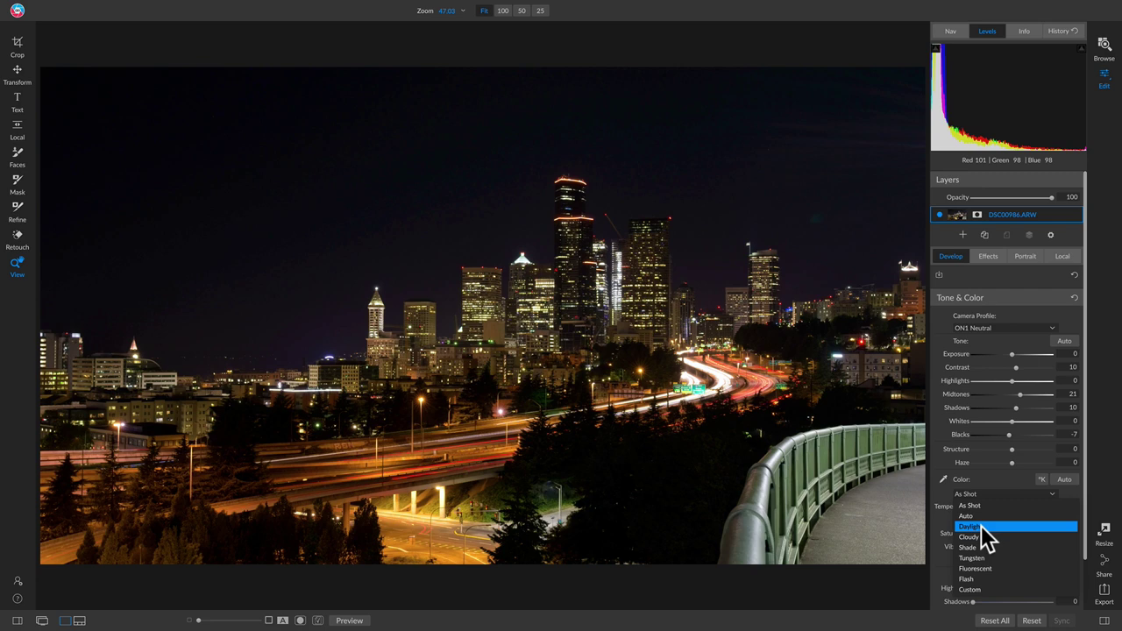
left_click(981, 527)
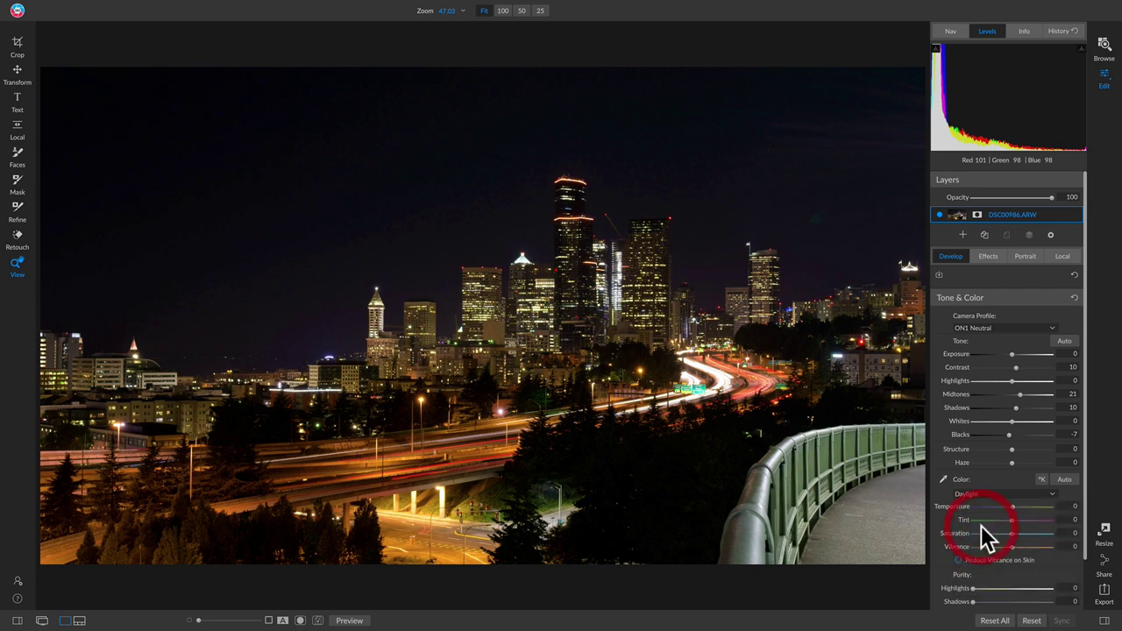
left_click(1040, 479)
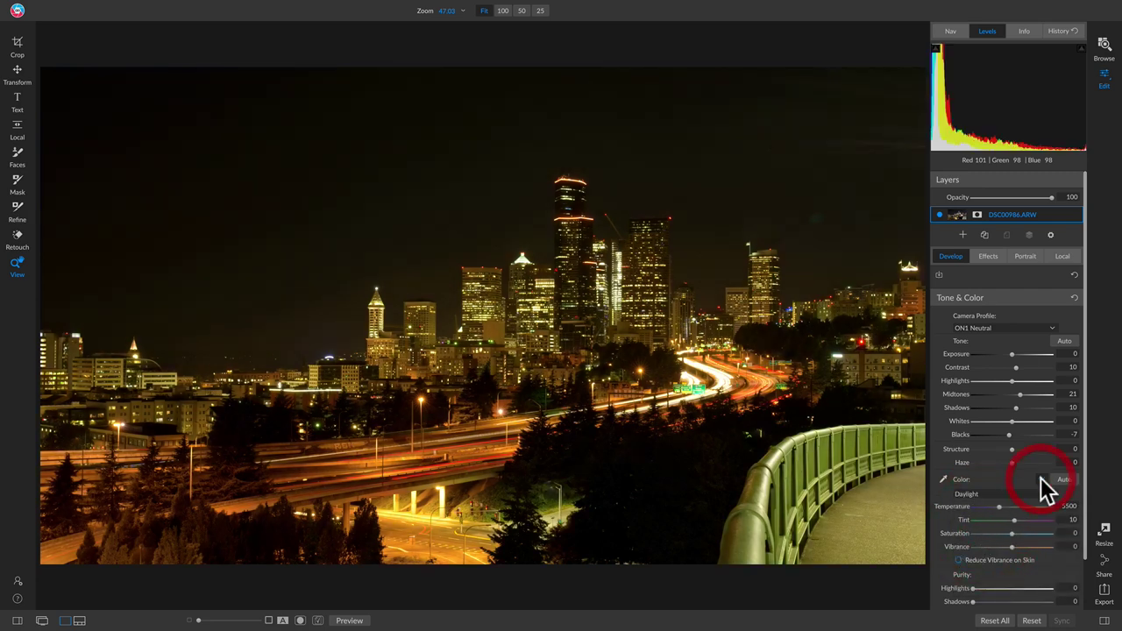
double_click(959, 515)
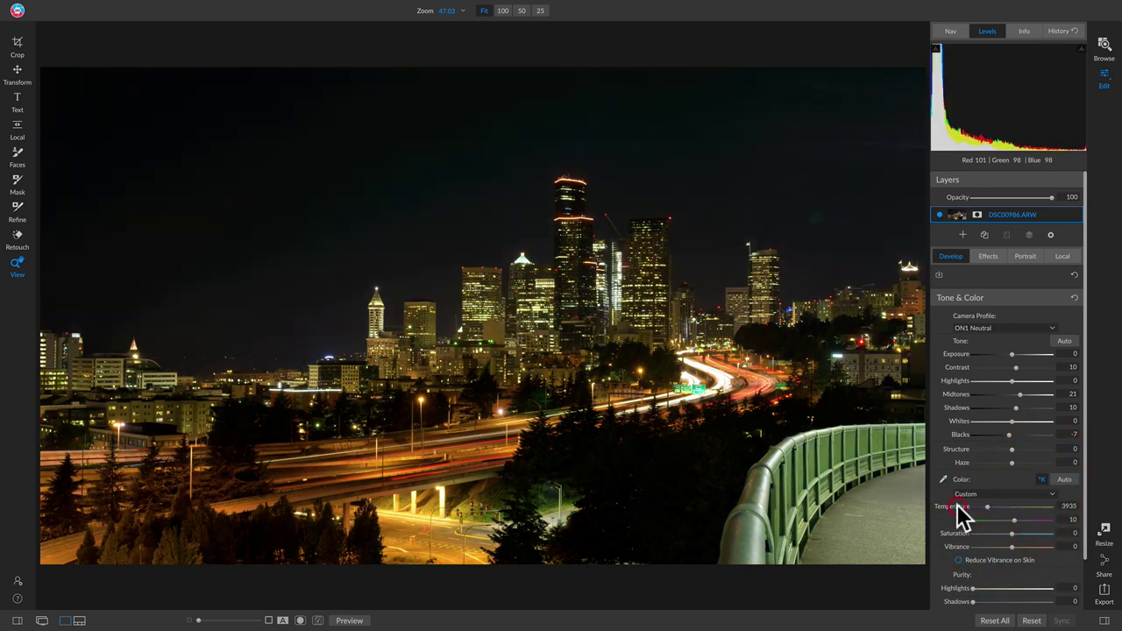
left_click(1022, 494)
left_click(1016, 514)
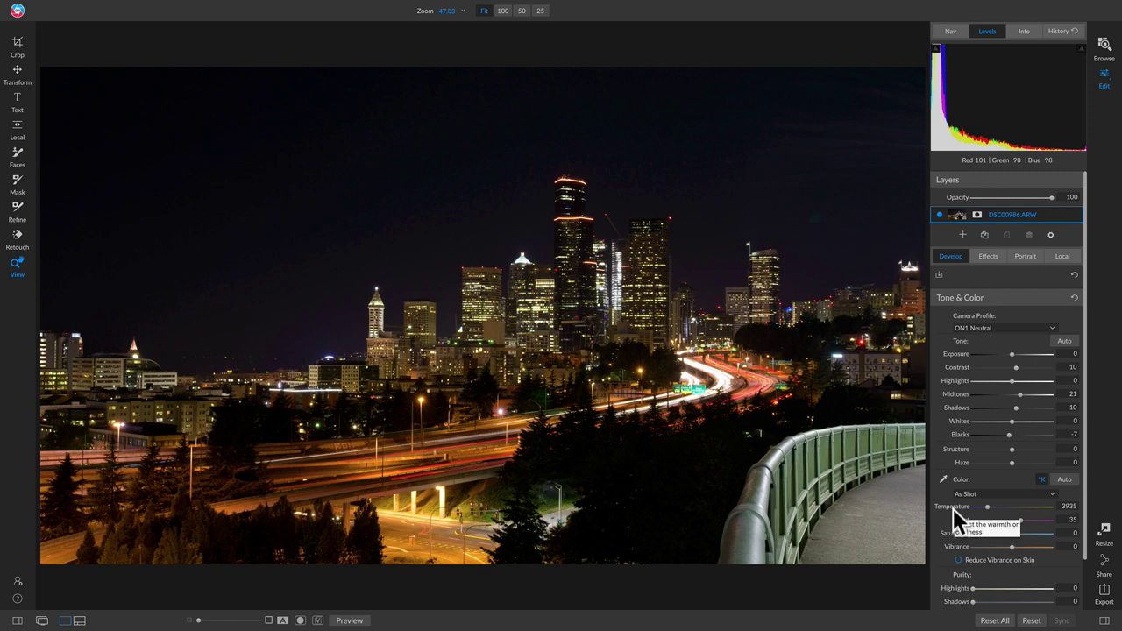
Compare the developed night skyline with the original photo
key("ctrl+p")
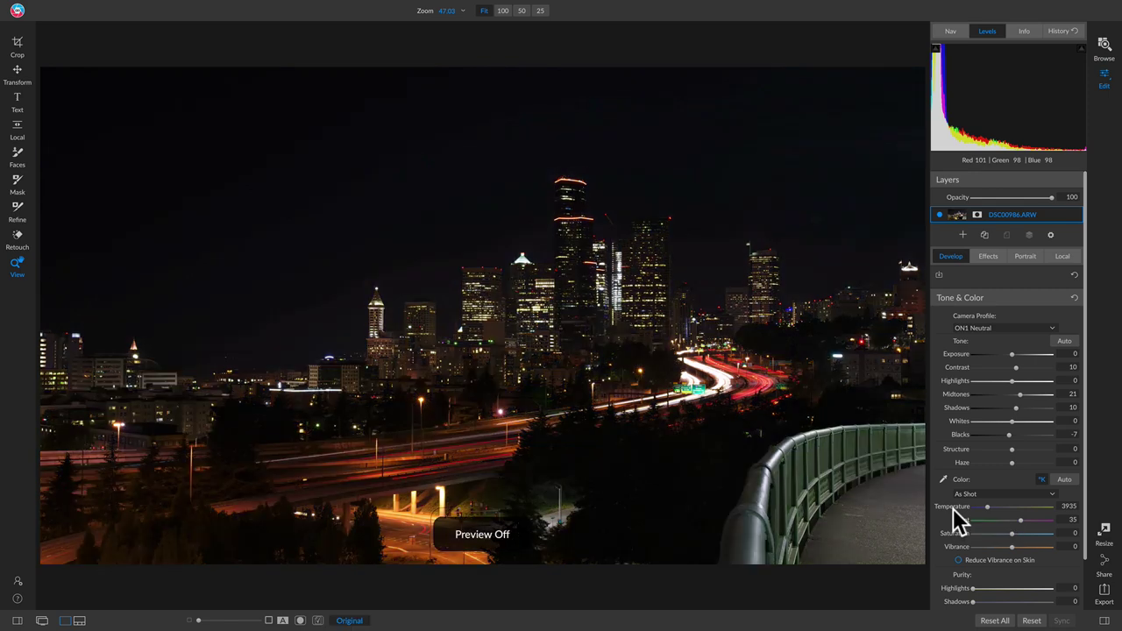
key("ctrl+p")
key("ctrl+p")
key("ctrl+p")
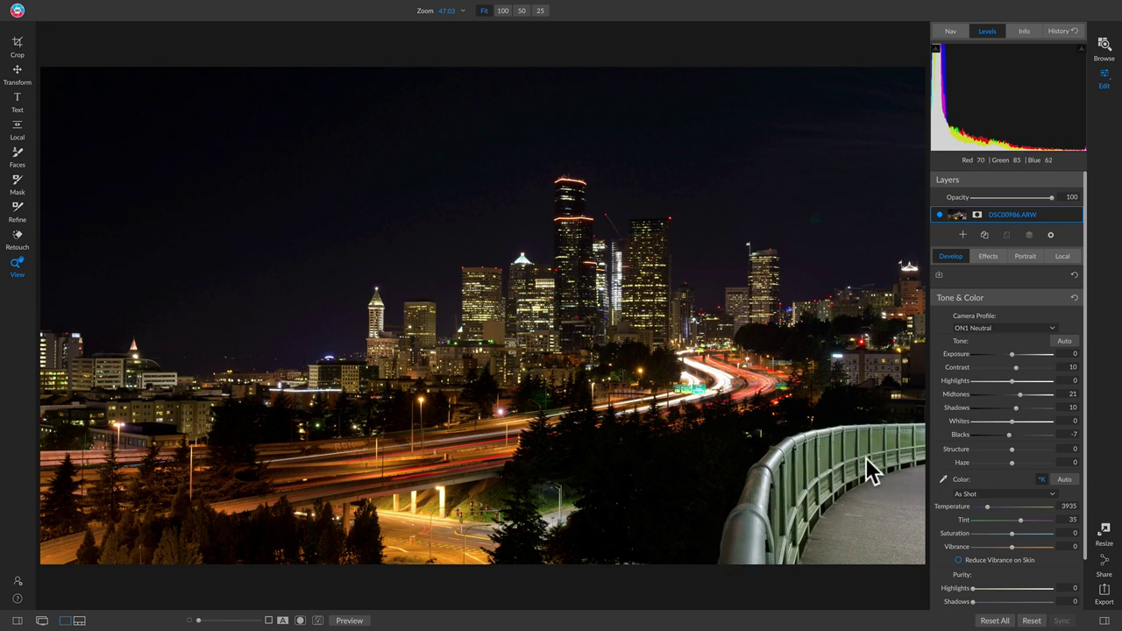
Open the local adjustment for the night photo and enable Paint with Color in Solid Paint mode
left_click(1063, 259)
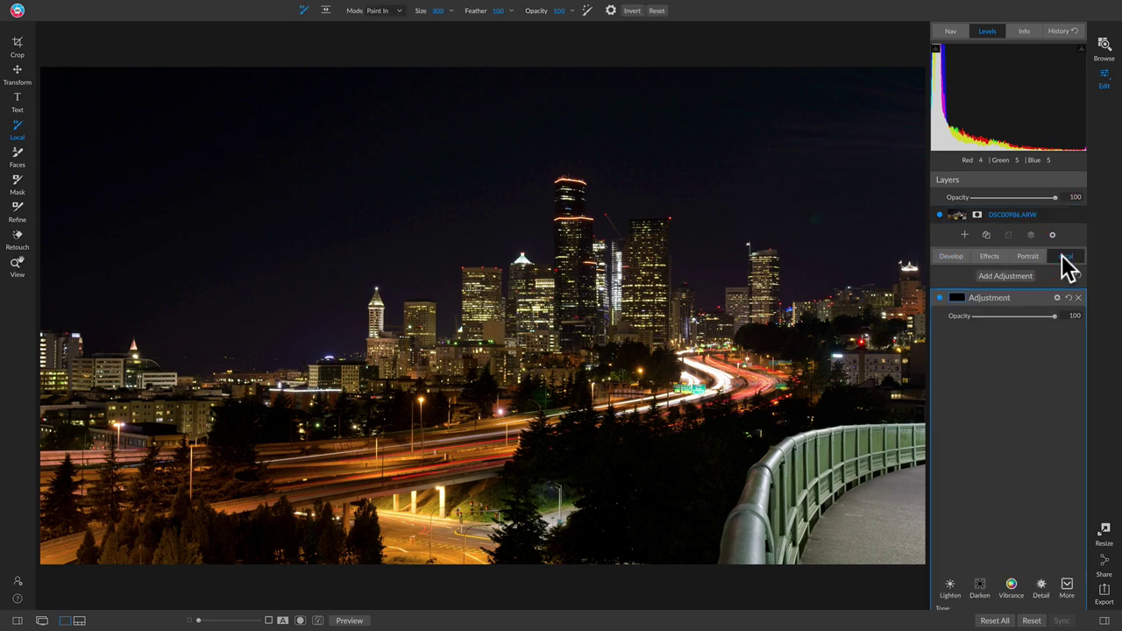
scroll(988, 376, "down", 1)
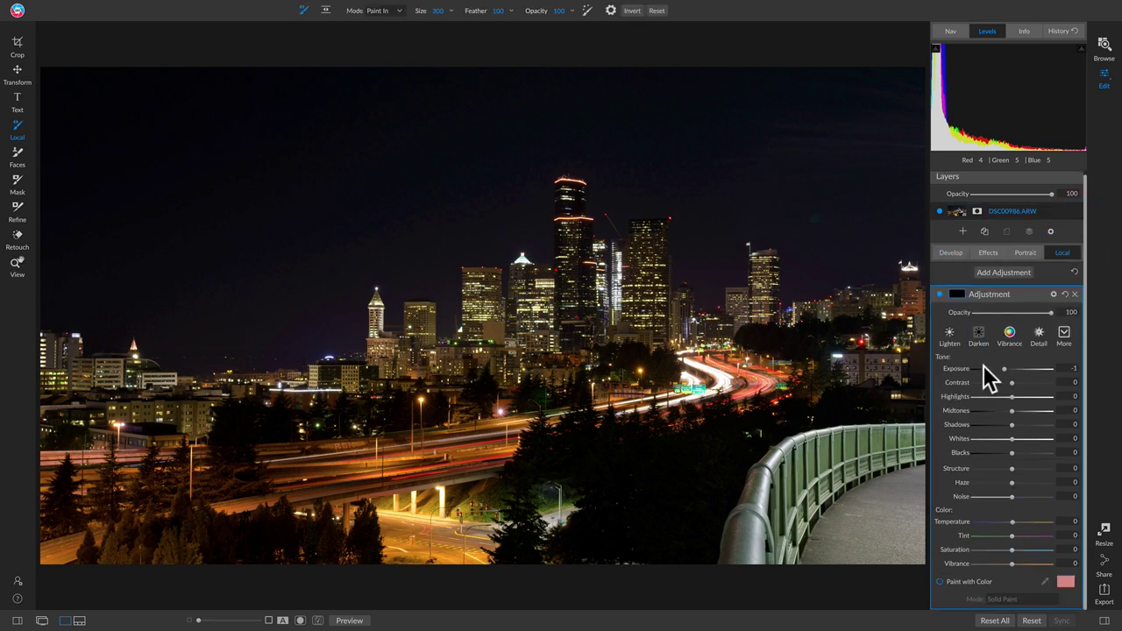
left_click(980, 585)
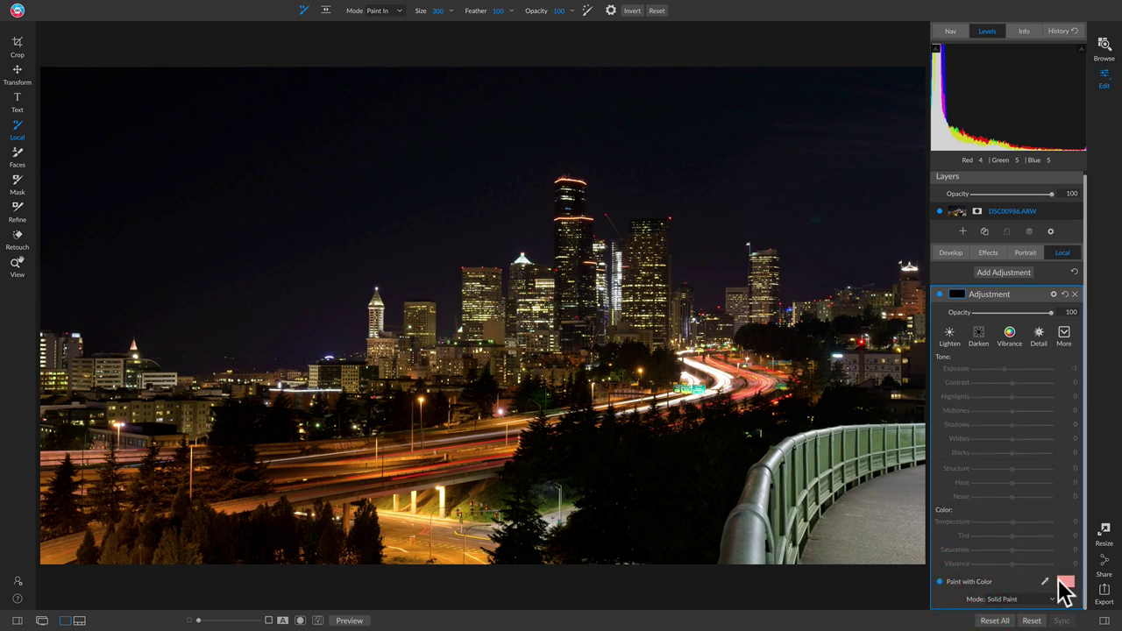
Set the Paint with Color swatch to black by sampling the dark area of the photo beside the railing
left_click(1065, 584)
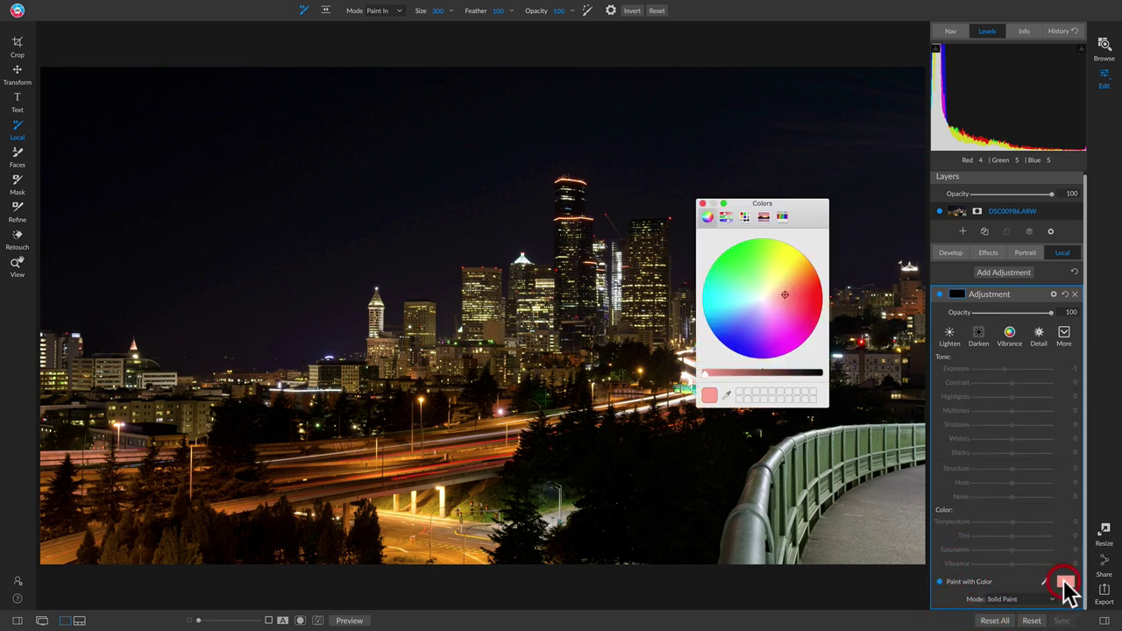
left_click(727, 400)
key("Escape")
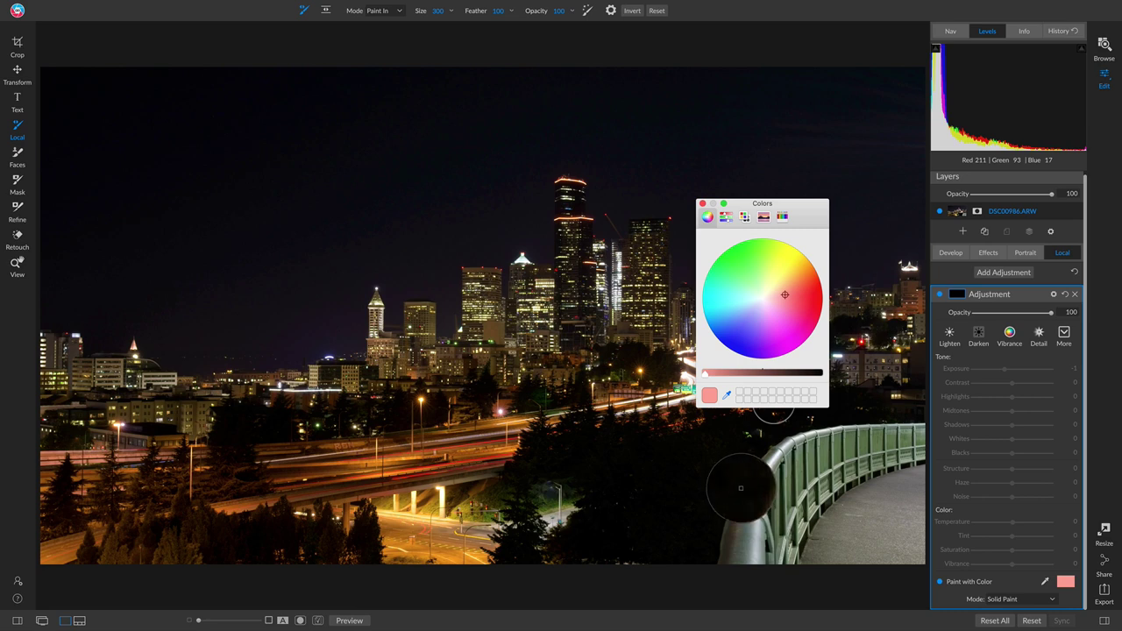
left_click(742, 490)
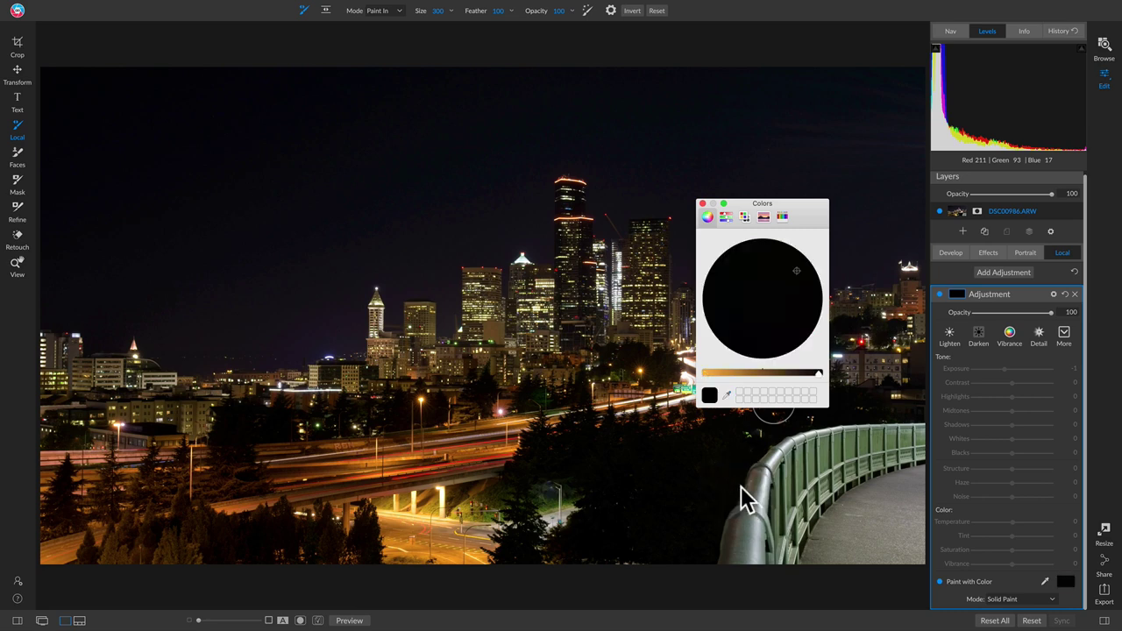
left_click(702, 204)
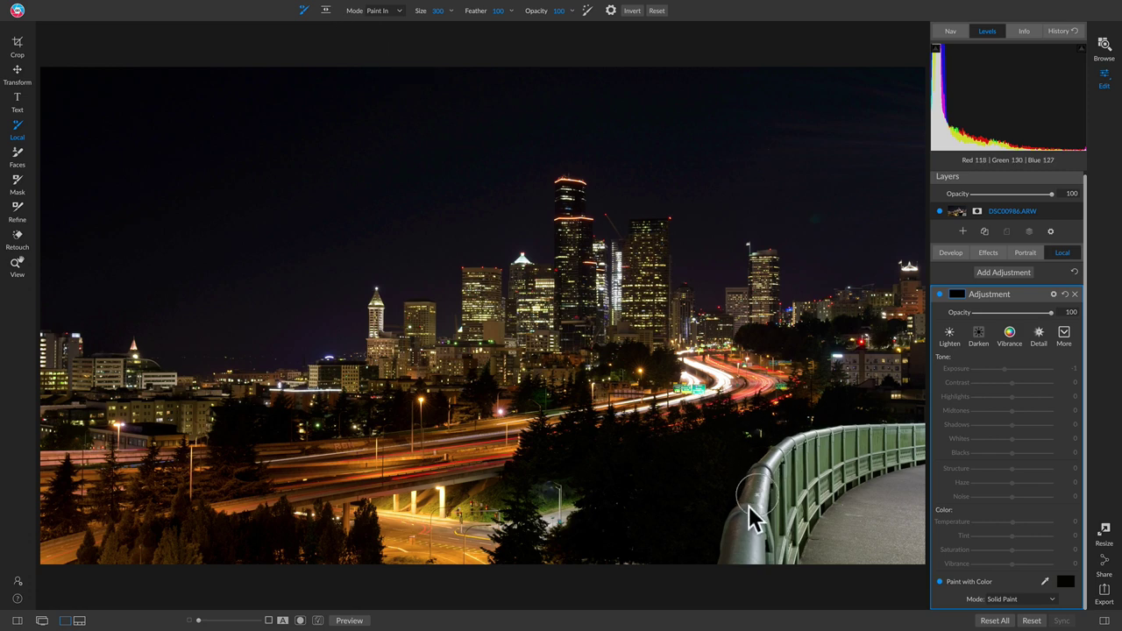
Paint the sampled black over the green railing and walkway in the photo's foreground, reducing the brush size to 100 for the remaining edges
mouse_move(736, 542)
left_mouse_down()
mouse_move(936, 554)
mouse_move(895, 552)
mouse_move(944, 534)
mouse_move(757, 534)
mouse_move(751, 497)
mouse_move(729, 528)
mouse_move(765, 466)
mouse_move(793, 447)
mouse_move(934, 446)
mouse_move(927, 466)
mouse_move(815, 497)
mouse_move(760, 538)
mouse_move(776, 485)
mouse_move(807, 466)
mouse_move(899, 468)
mouse_move(926, 481)
mouse_move(857, 527)
mouse_move(806, 542)
mouse_move(845, 511)
mouse_move(925, 508)
mouse_move(925, 530)
mouse_move(847, 535)
mouse_move(843, 497)
mouse_move(868, 476)
mouse_move(794, 483)
mouse_move(765, 515)
mouse_move(848, 477)
mouse_move(924, 475)
mouse_move(831, 549)
mouse_move(770, 568)
mouse_move(941, 548)
mouse_move(804, 534)
left_mouse_up()
scroll(804, 534, "down", 8)
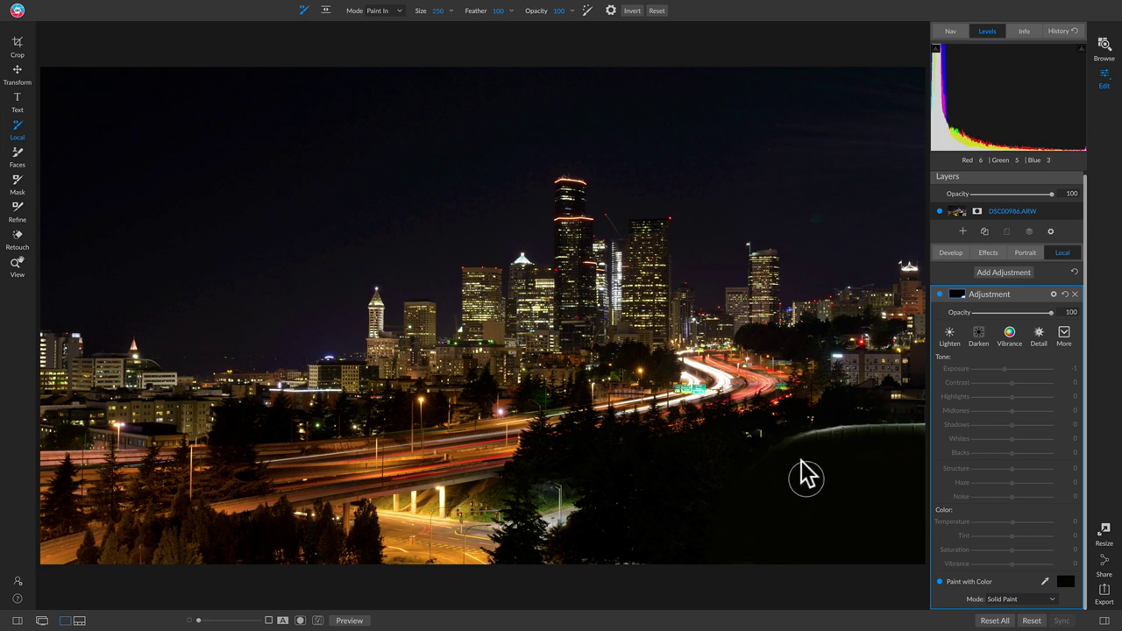
mouse_move(754, 466)
left_mouse_down()
mouse_move(798, 434)
mouse_move(929, 428)
mouse_move(819, 426)
mouse_move(768, 458)
mouse_move(795, 451)
left_mouse_up()
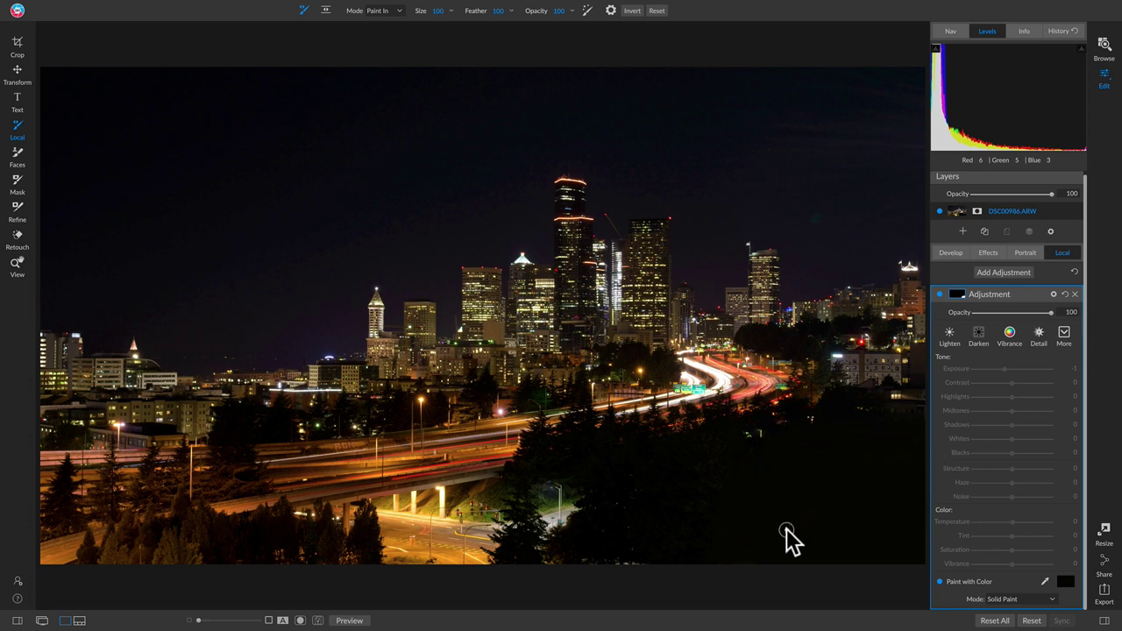
scroll(807, 526, "up", 5)
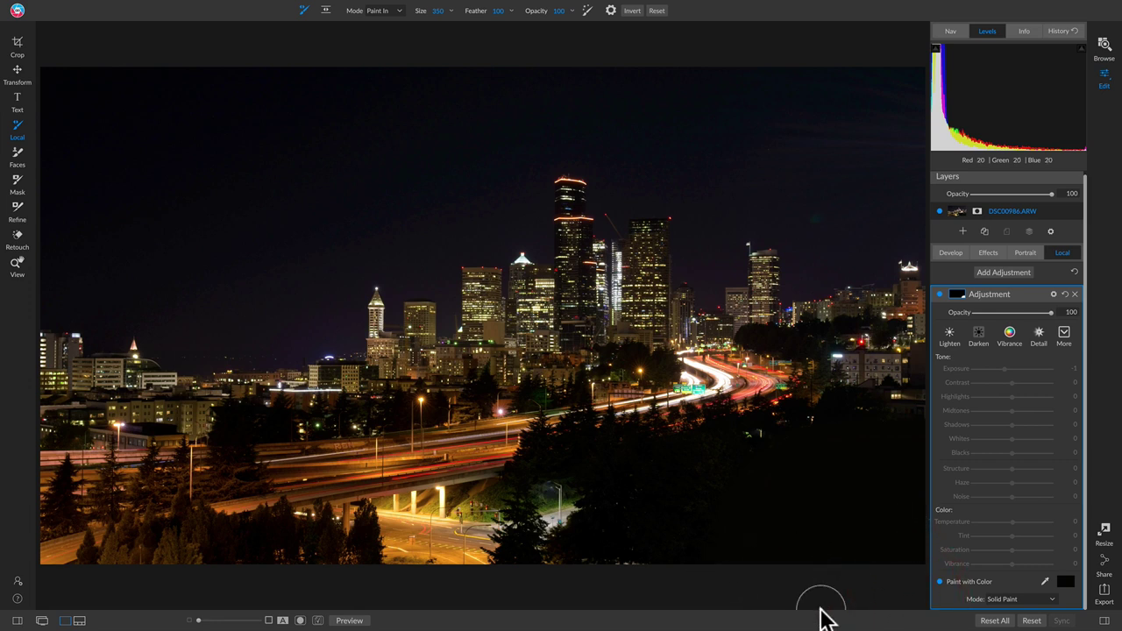
Compare the photo with and without the painted local adjustment over the railing
left_click(940, 295)
left_click(940, 296)
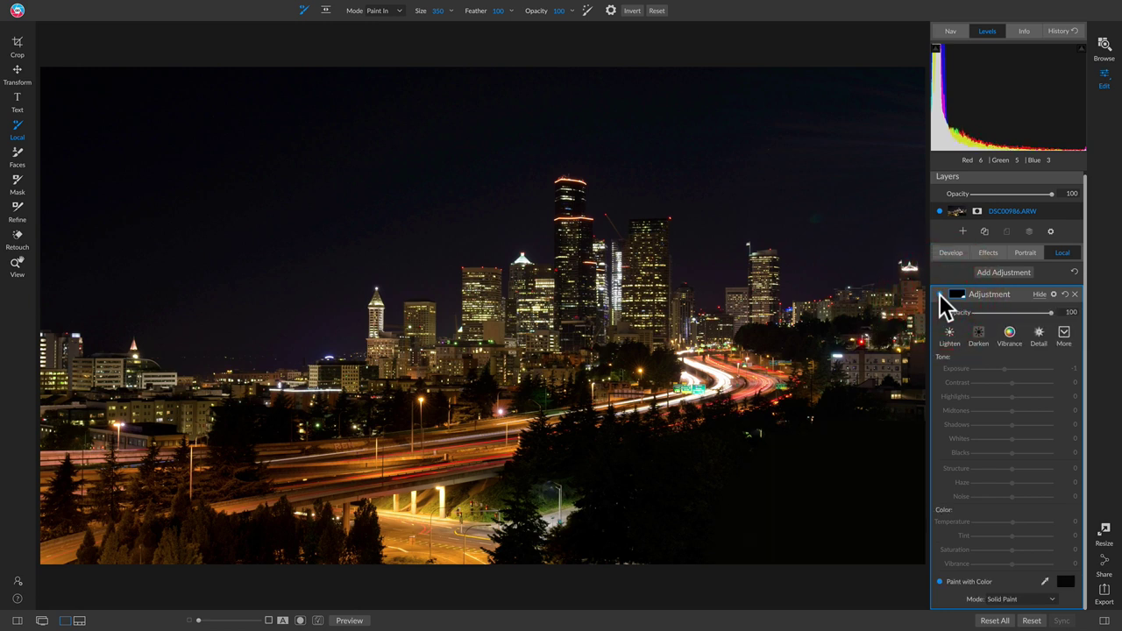
left_click(941, 295)
left_click(940, 295)
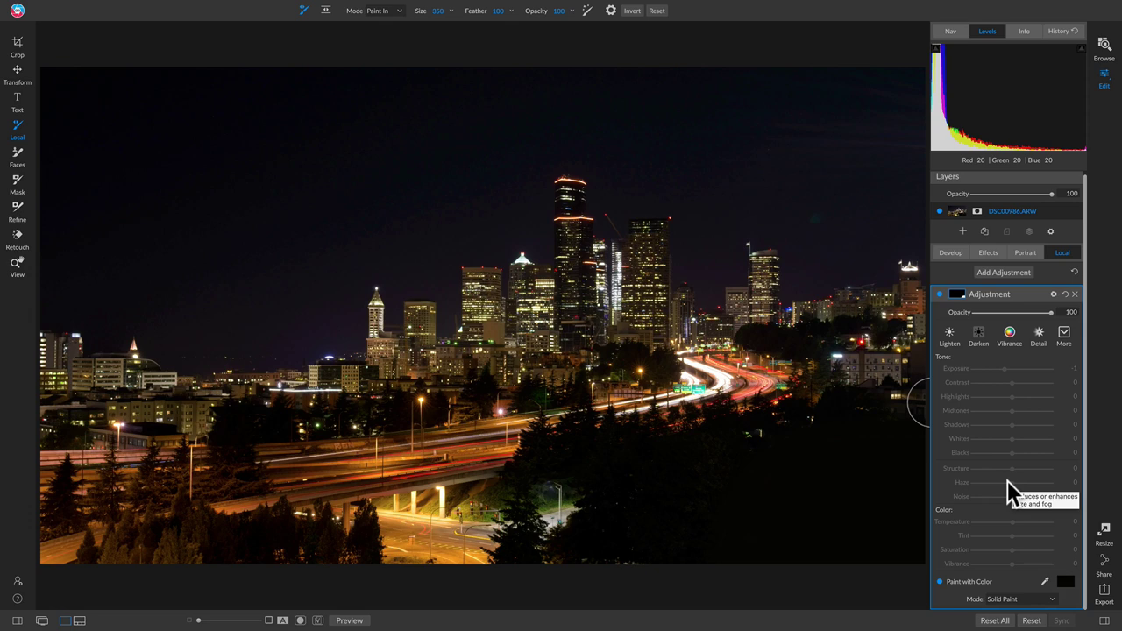
key("backslash")
key("ctrl+p")
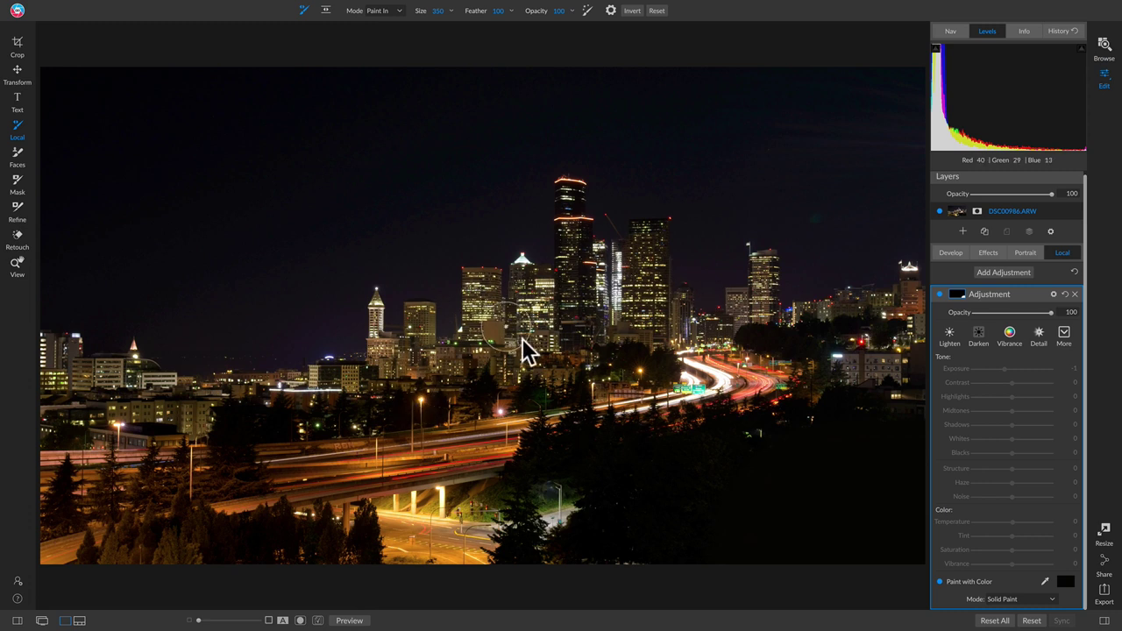
Add a Split Tone filter to the night skyline, check its highlight color, and apply the Red-Cyan style
left_click(993, 251)
left_click(1008, 288)
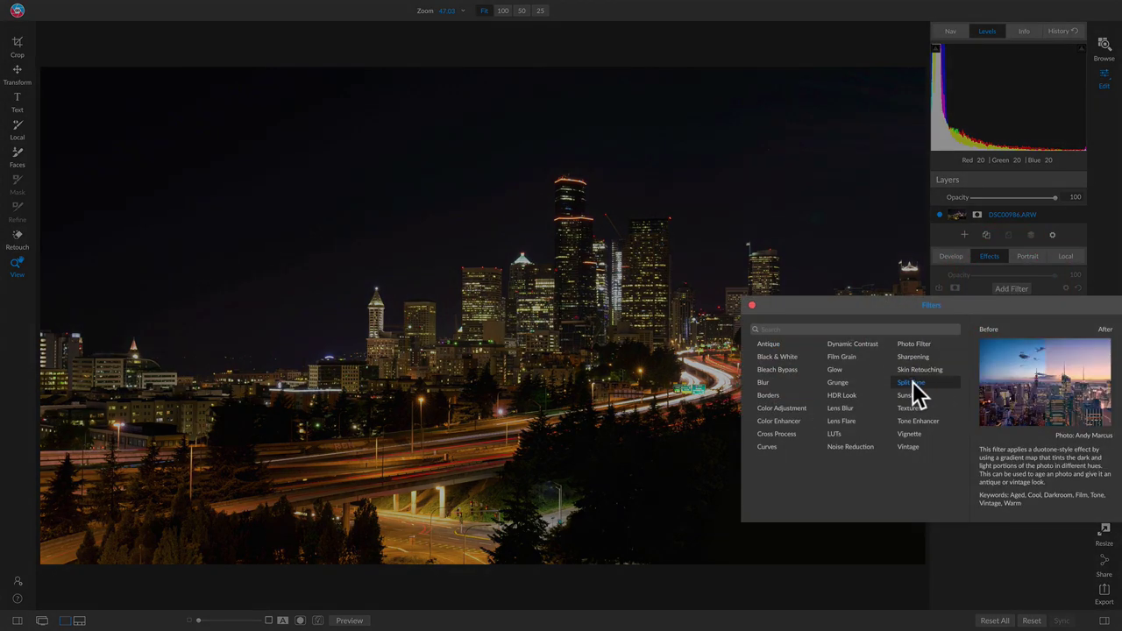
left_click(911, 386)
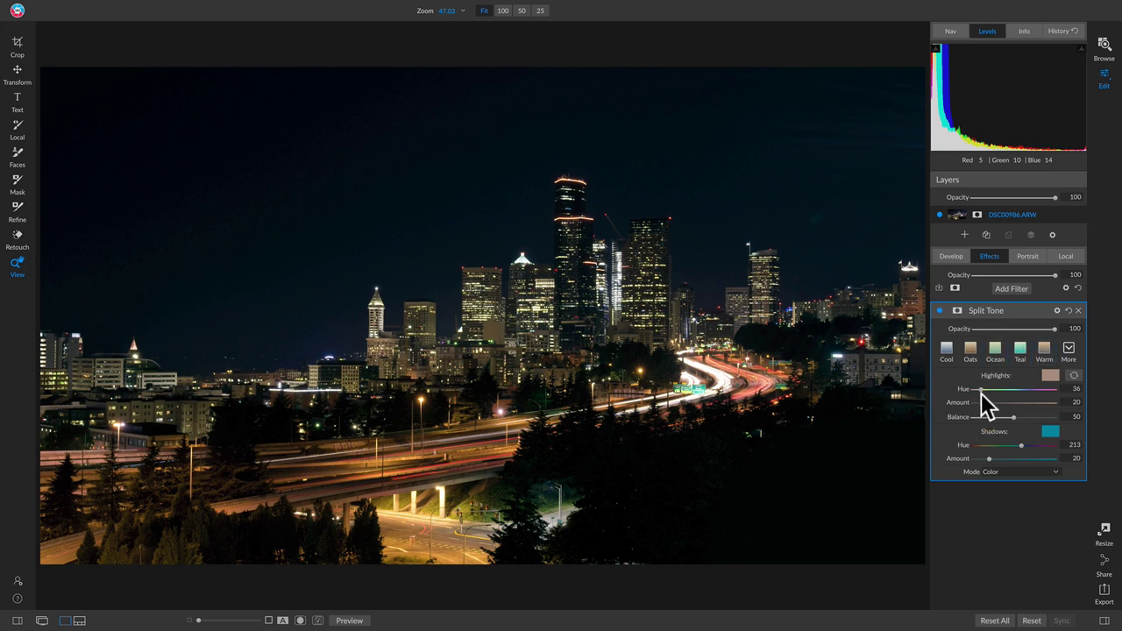
left_click(1051, 376)
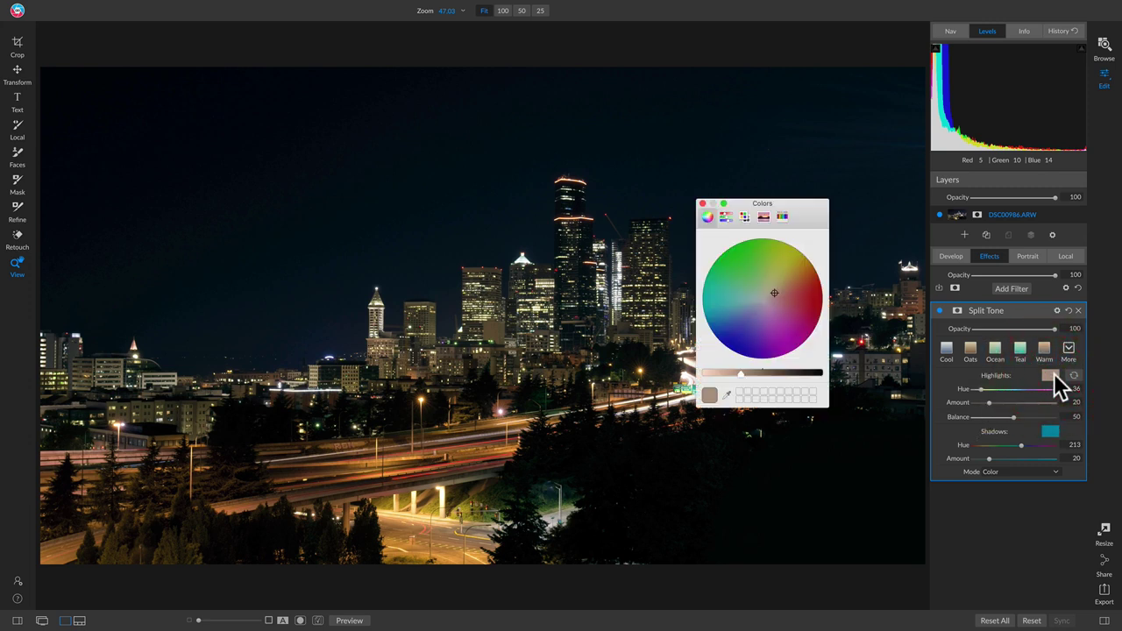
left_click(701, 204)
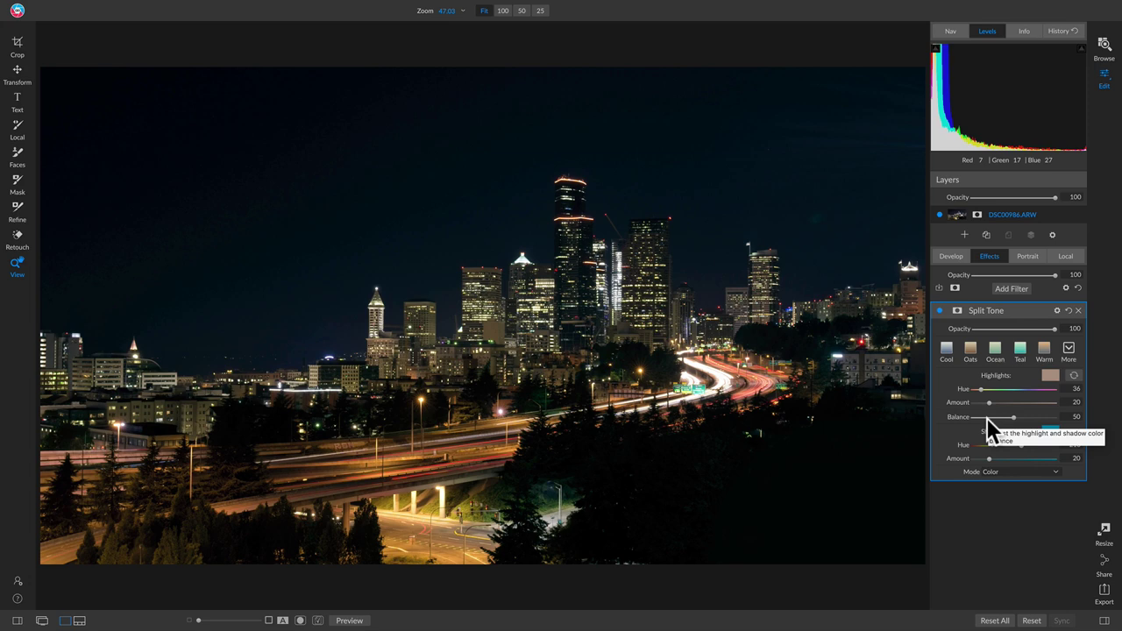
left_click(1068, 351)
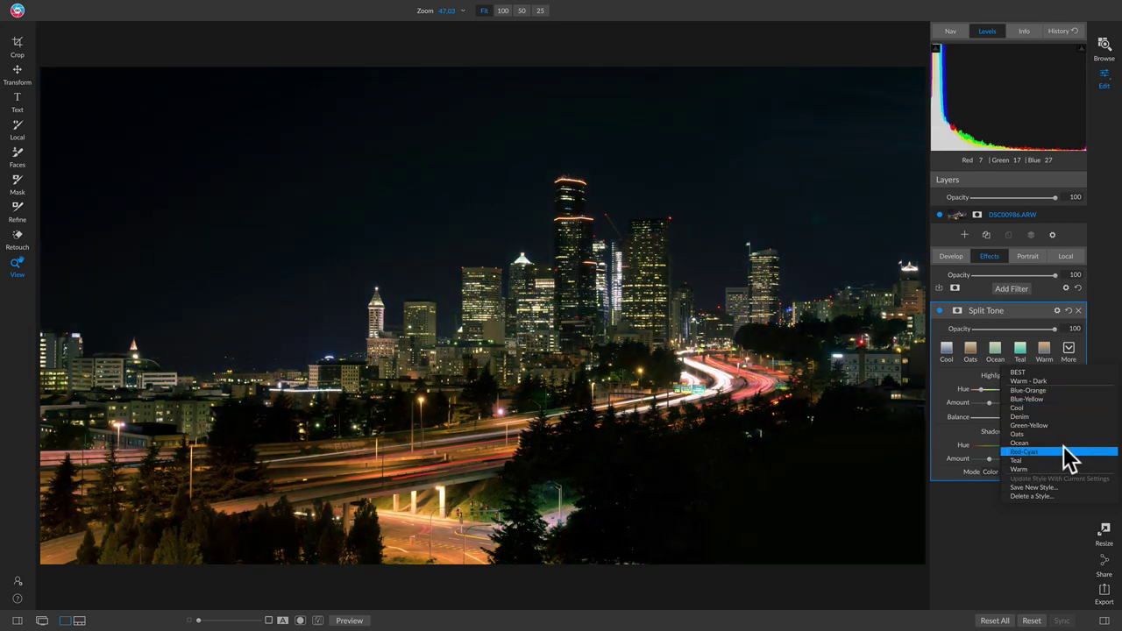
left_click(1054, 449)
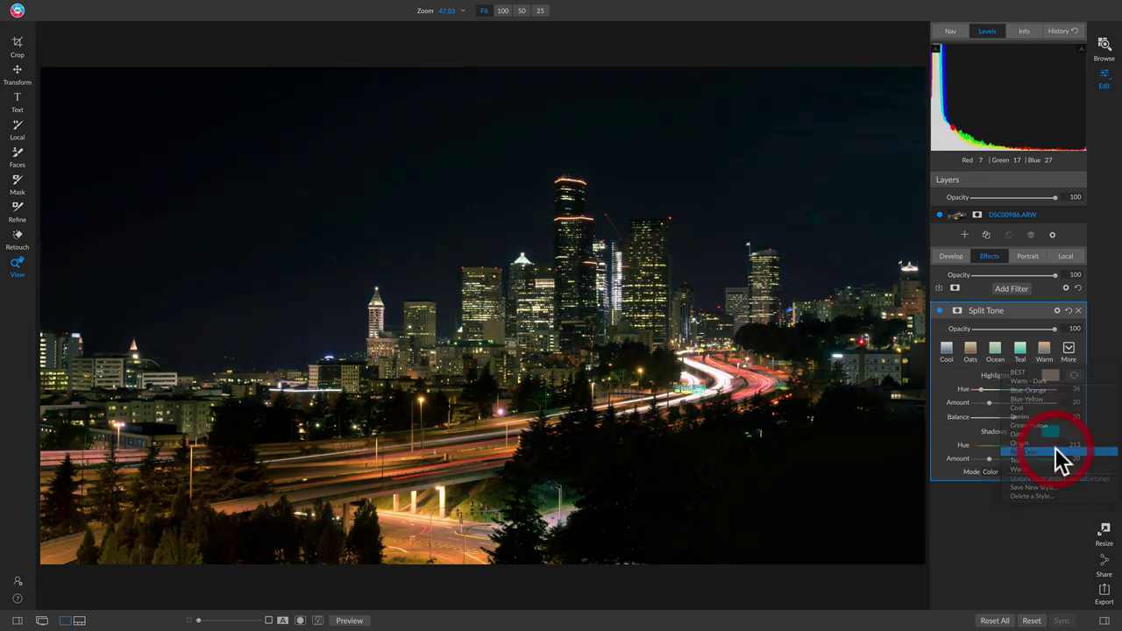
Compare the night skyline with and without the Split Tone filter
left_click(939, 310)
left_click(939, 310)
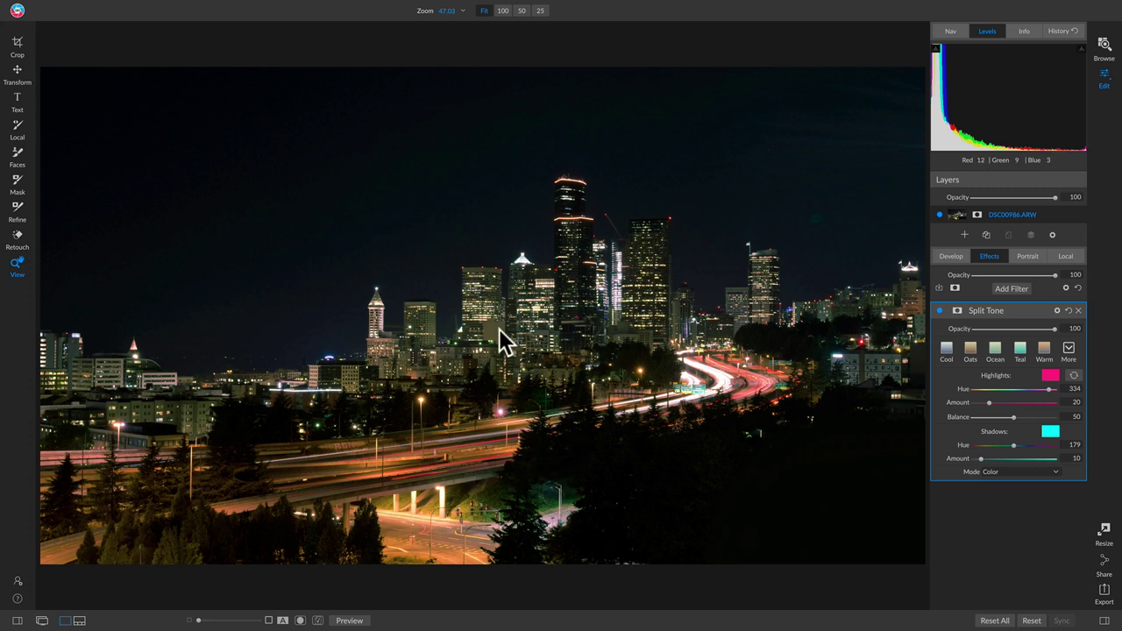
left_click(940, 310)
left_click(940, 310)
left_click(940, 310)
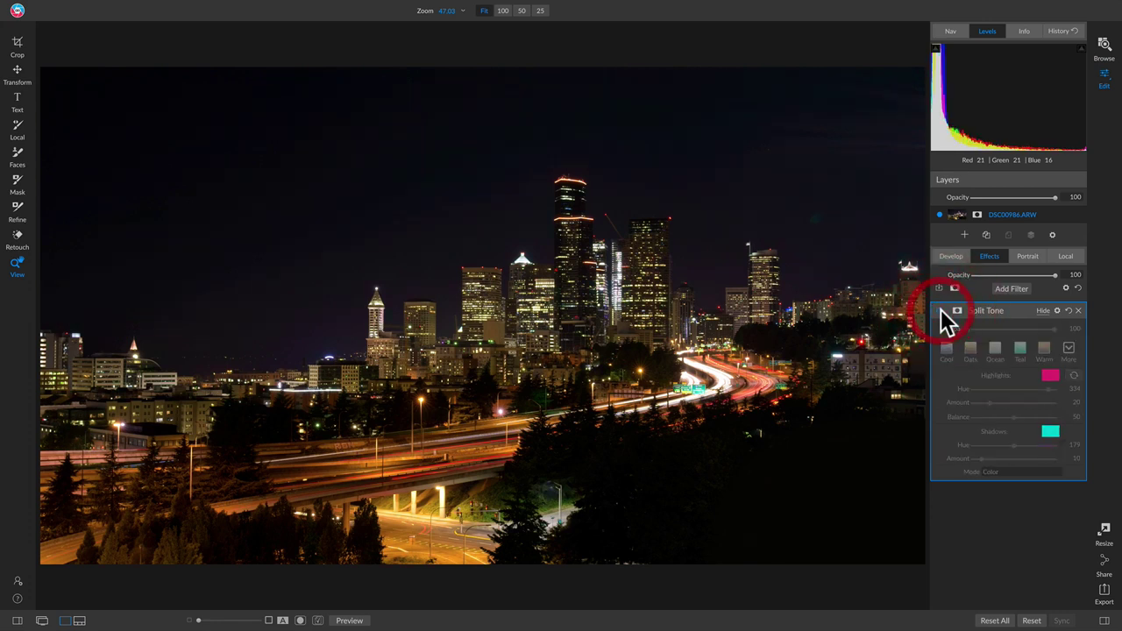
left_click(939, 310)
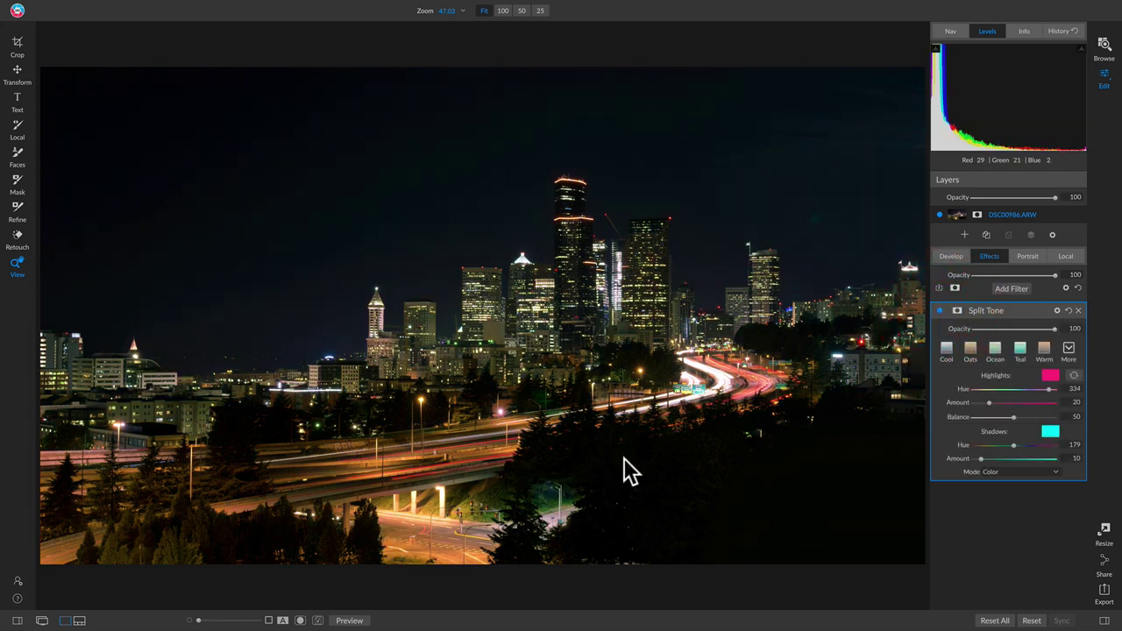
Add a Vignette filter in the Big Softy style with Brightness -100, Size 35, Feather 100 and Roundness -40
left_click(996, 289)
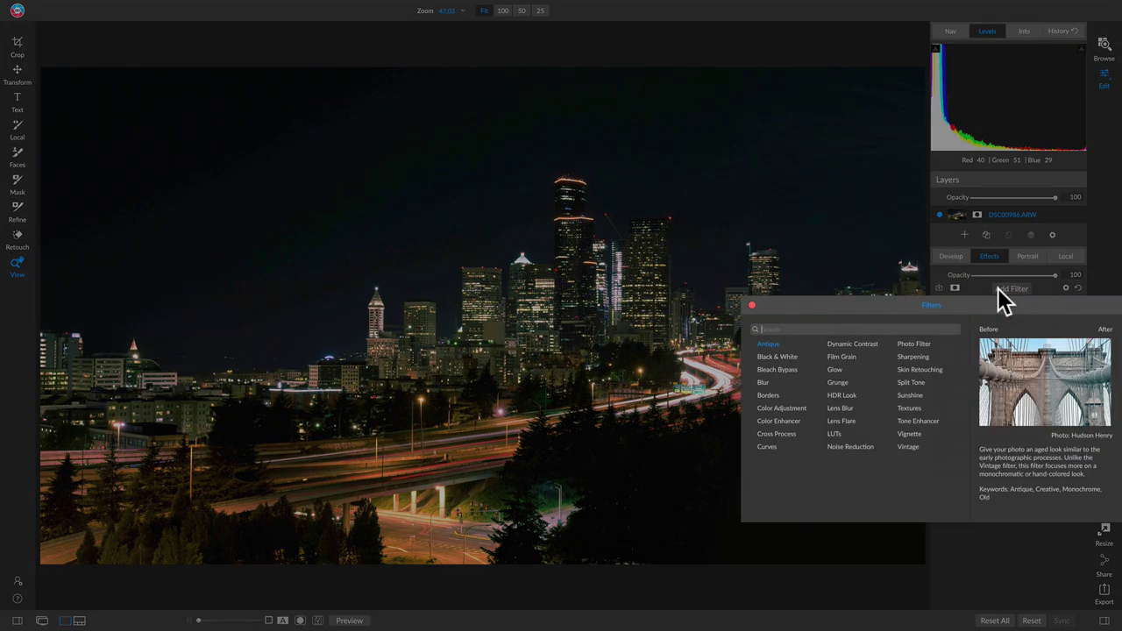
left_click(911, 434)
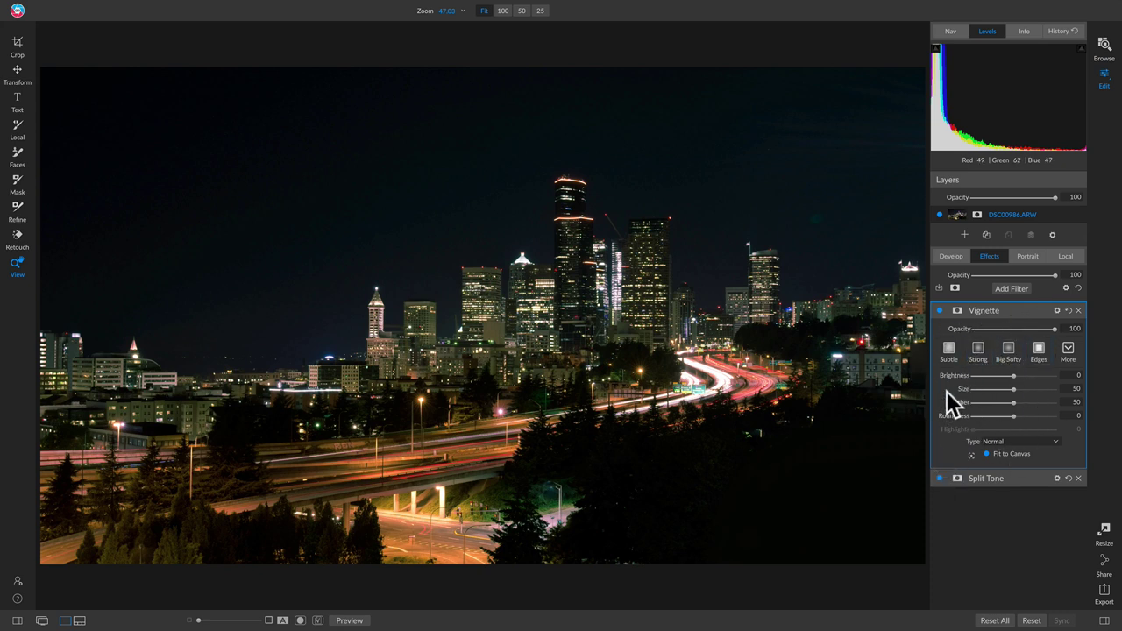
left_click(1008, 353)
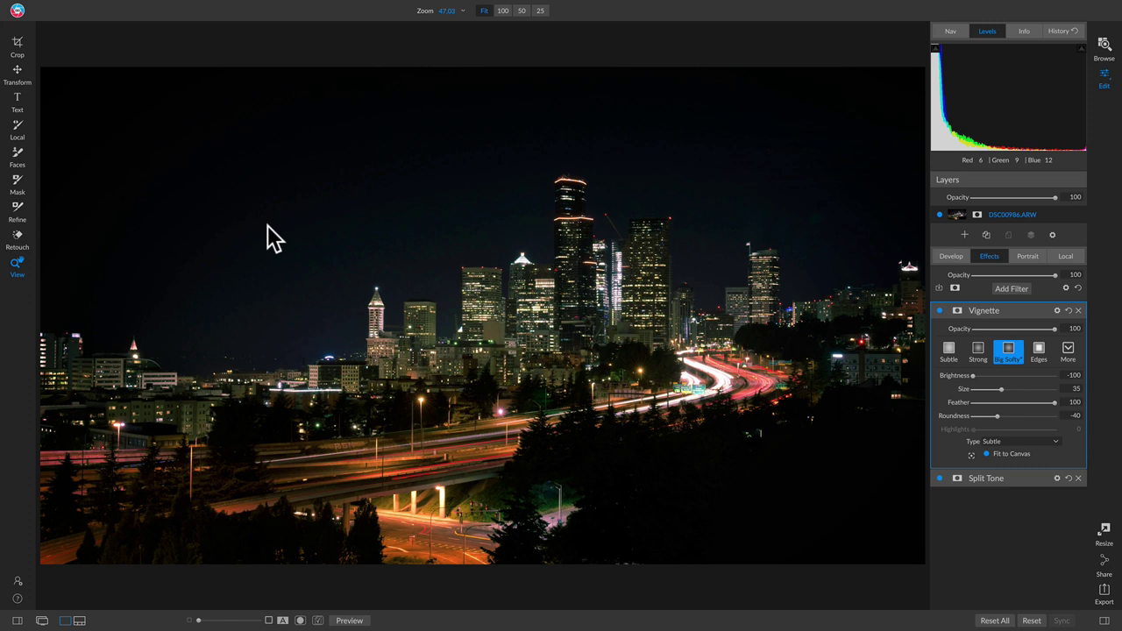
Mask the vignette out of the sky with a Linear Top gradient Masking Bug placed across the skyline
left_click(14, 187)
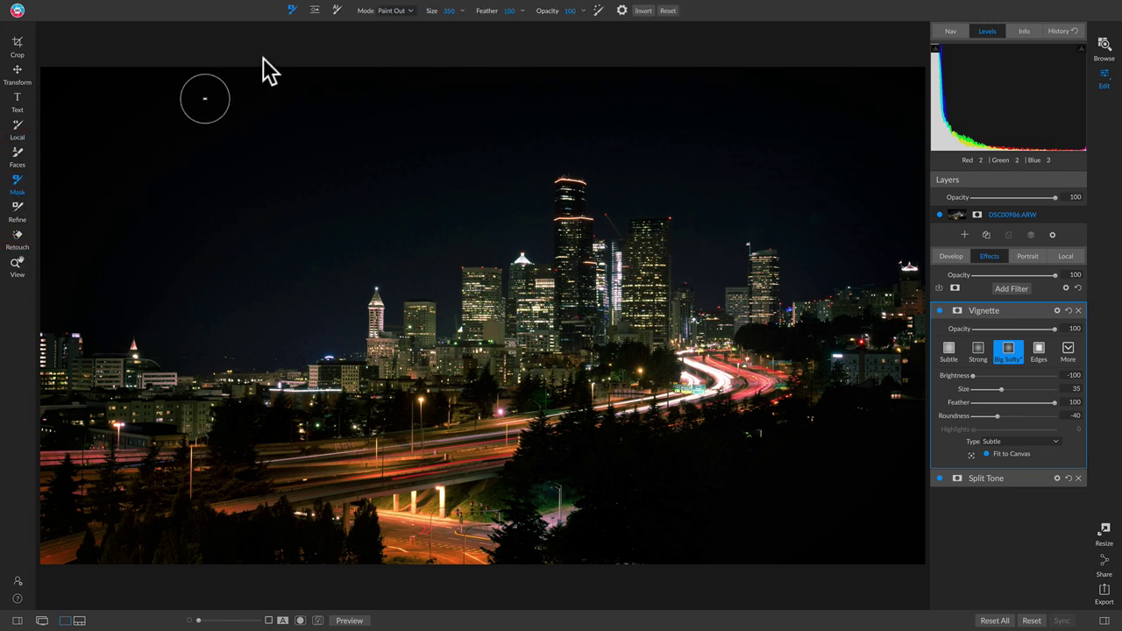
left_click(318, 13)
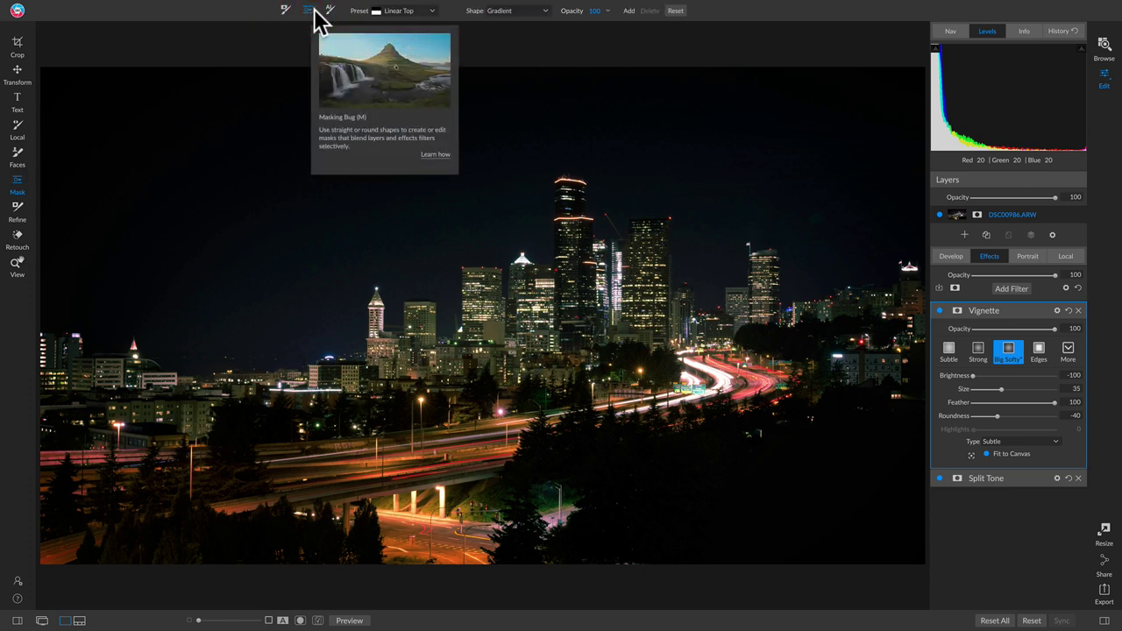
left_click(457, 339)
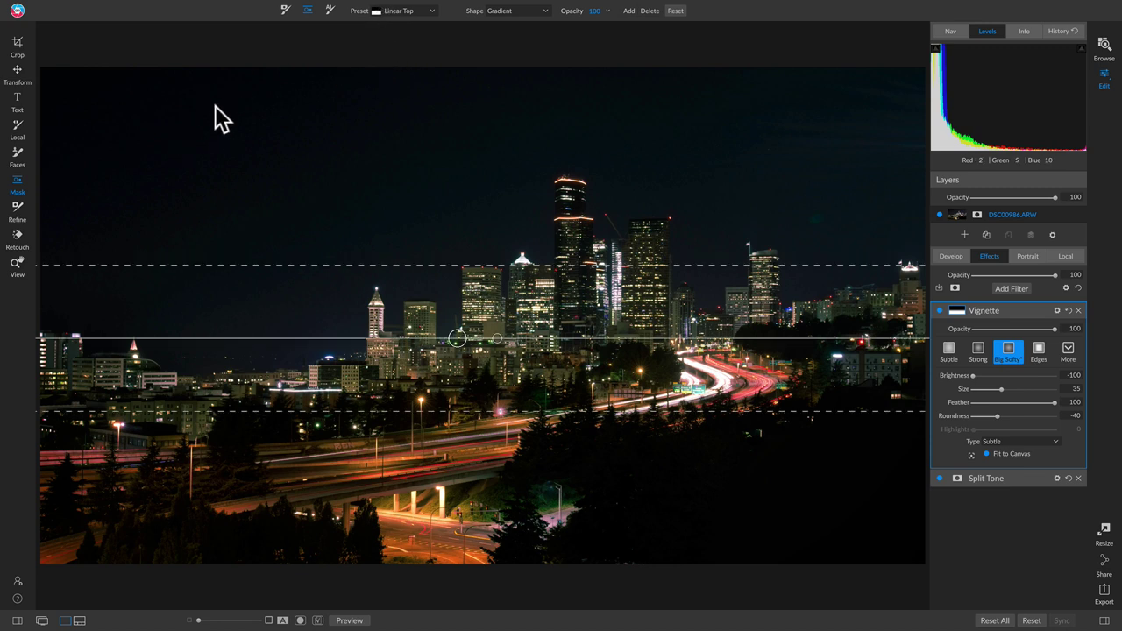
Inspect the Vignette filter's gradient mask and compare the photo with and without the masked vignette
left_click(956, 310)
left_click(1025, 363)
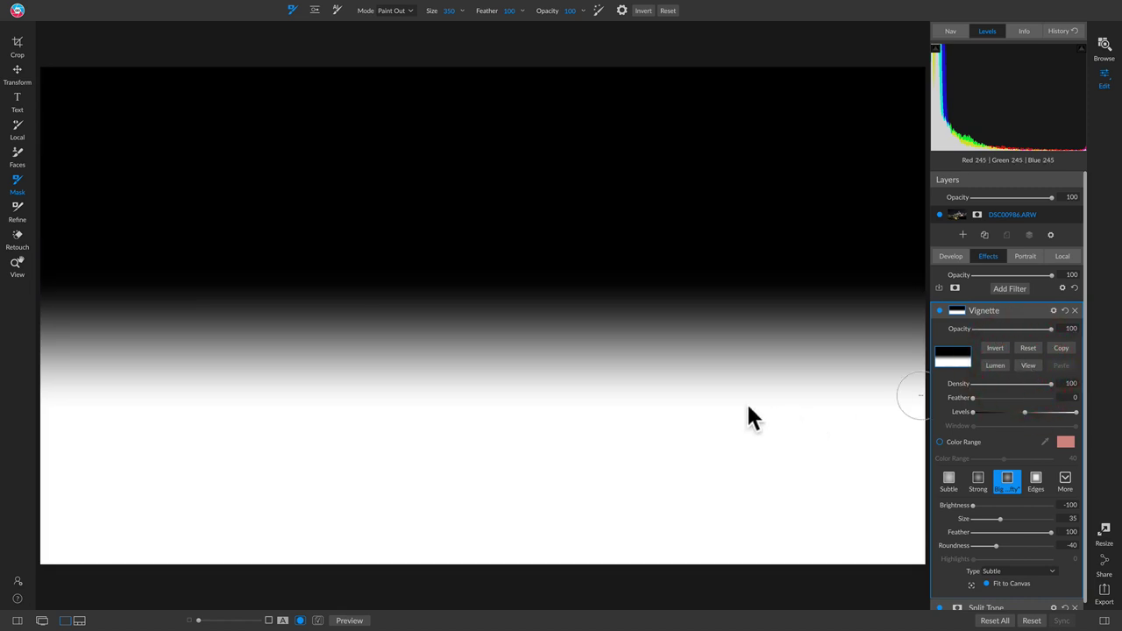
left_click(1027, 365)
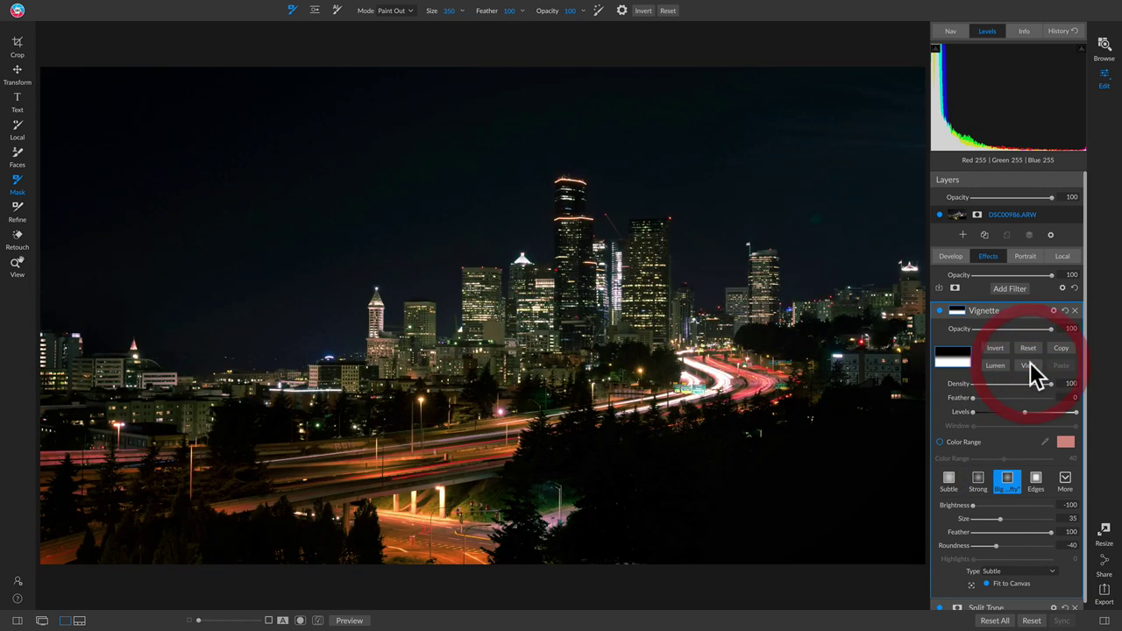
left_click(938, 311)
left_click(939, 311)
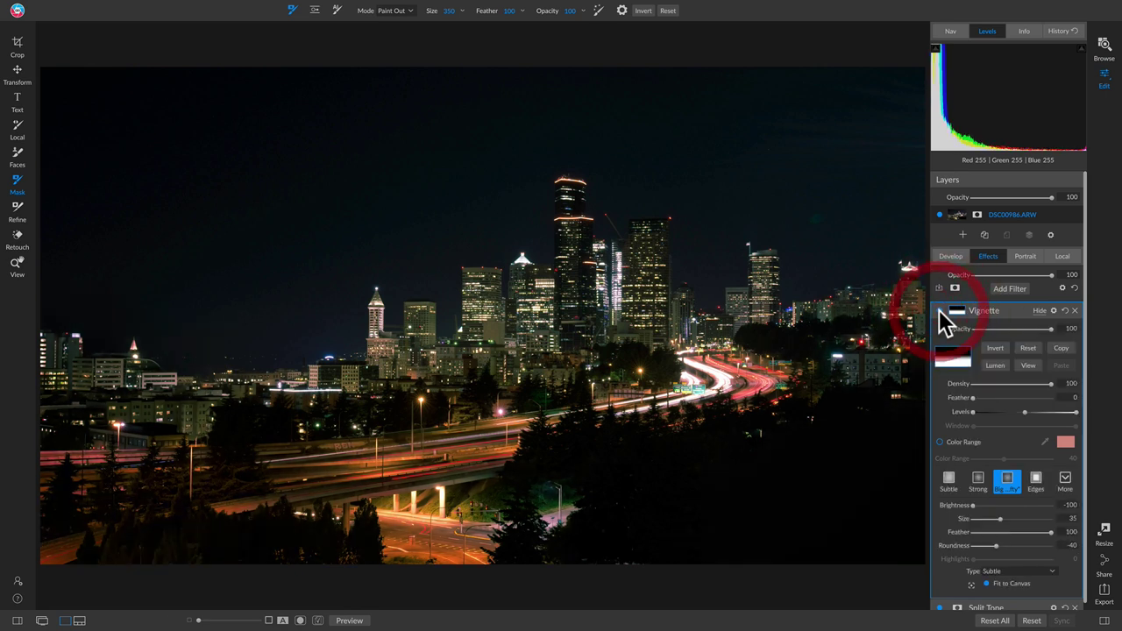
left_click(939, 311)
left_click(939, 310)
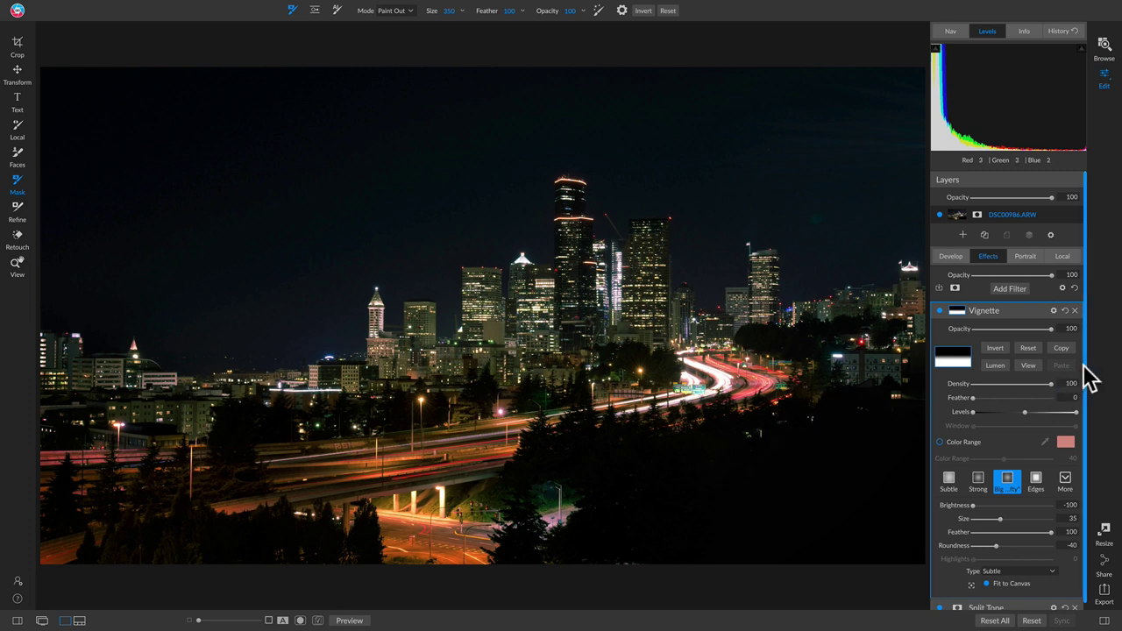
Compare the stylized night skyline with the original photo before the edits
key("backslash")
key("backslash")
key("backslash")
key("backslash")
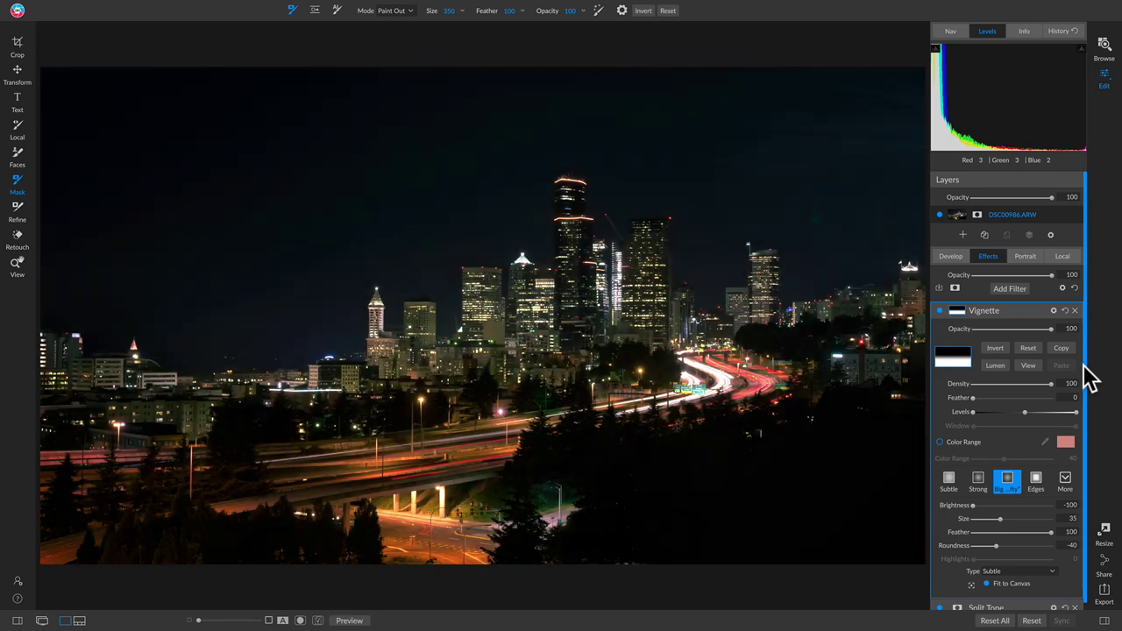